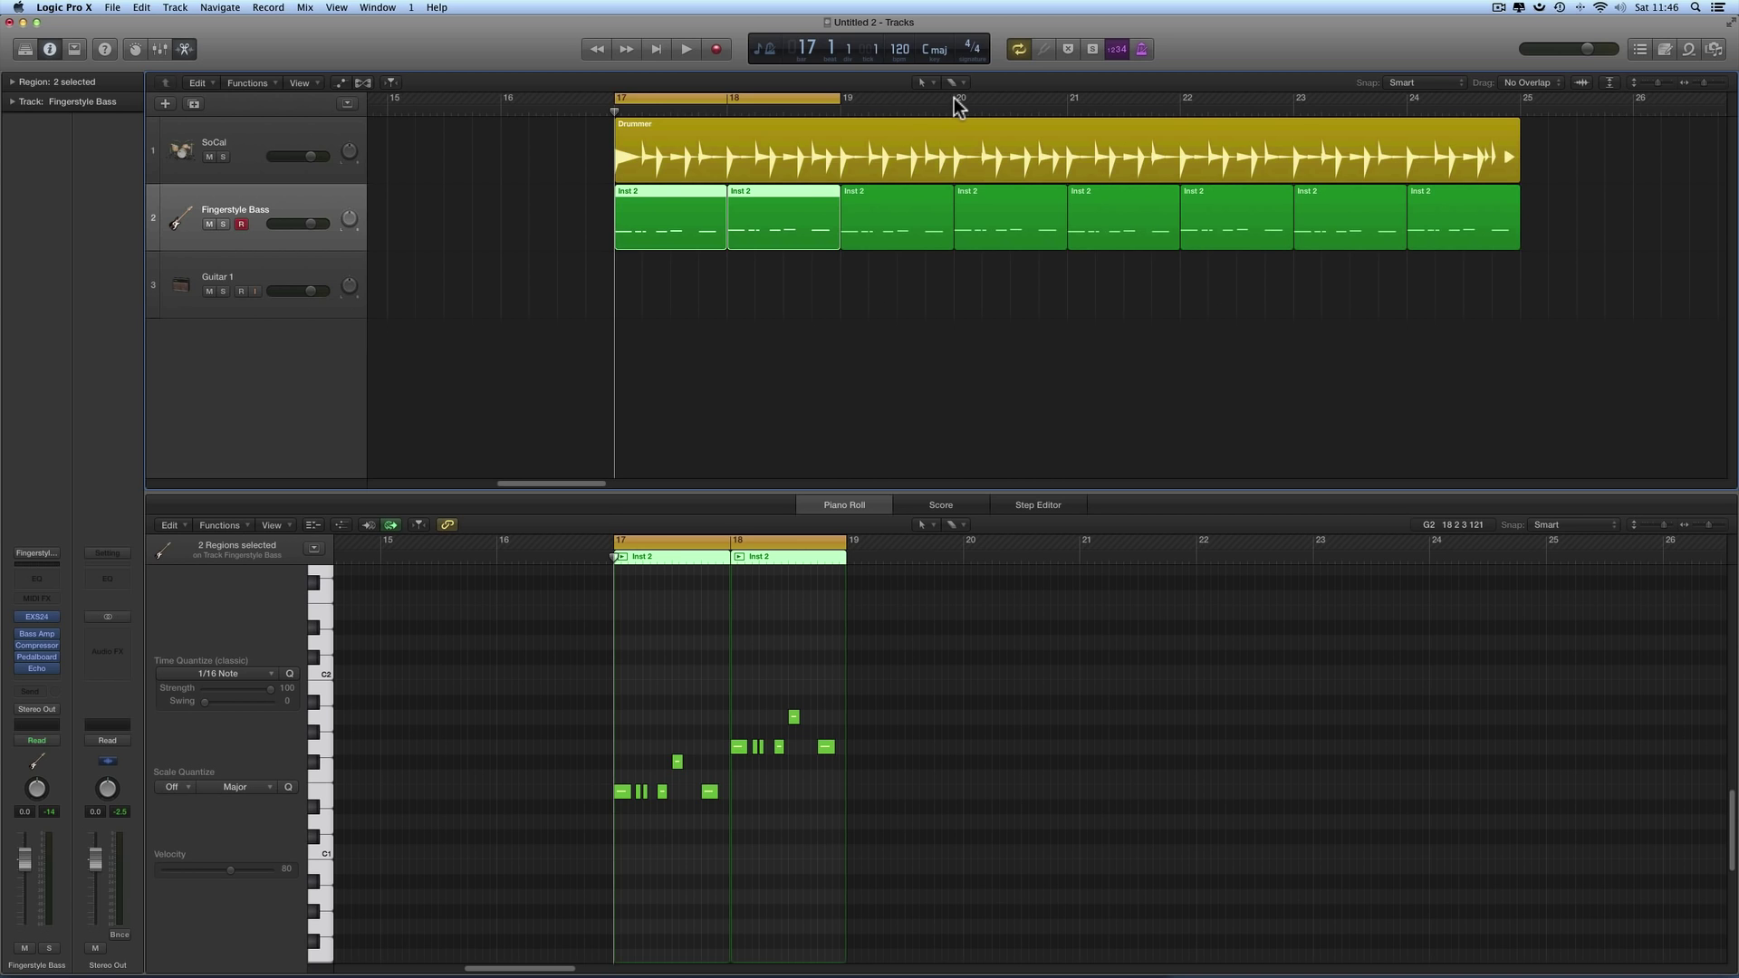
Step: Set the cycle range from bar 20 to bar 22 and zoom the Tracks area horizontally to fit the locators
drag(954, 98, 1178, 104)
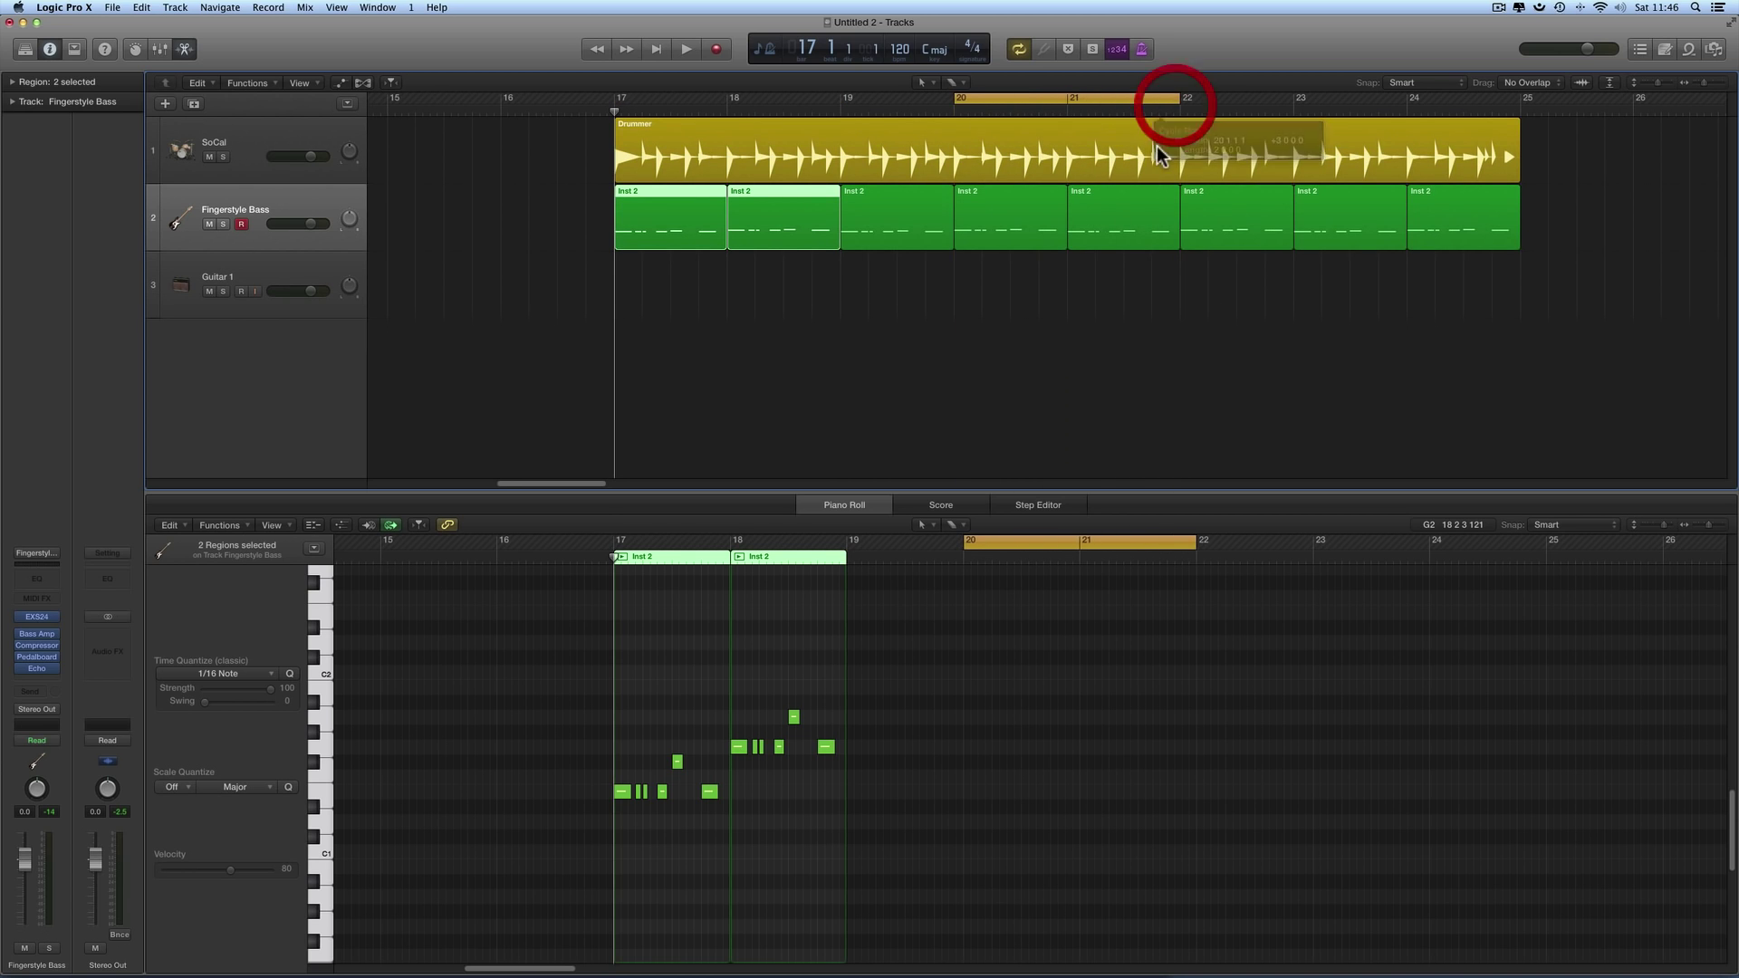
scroll(1156, 145, right, 5)
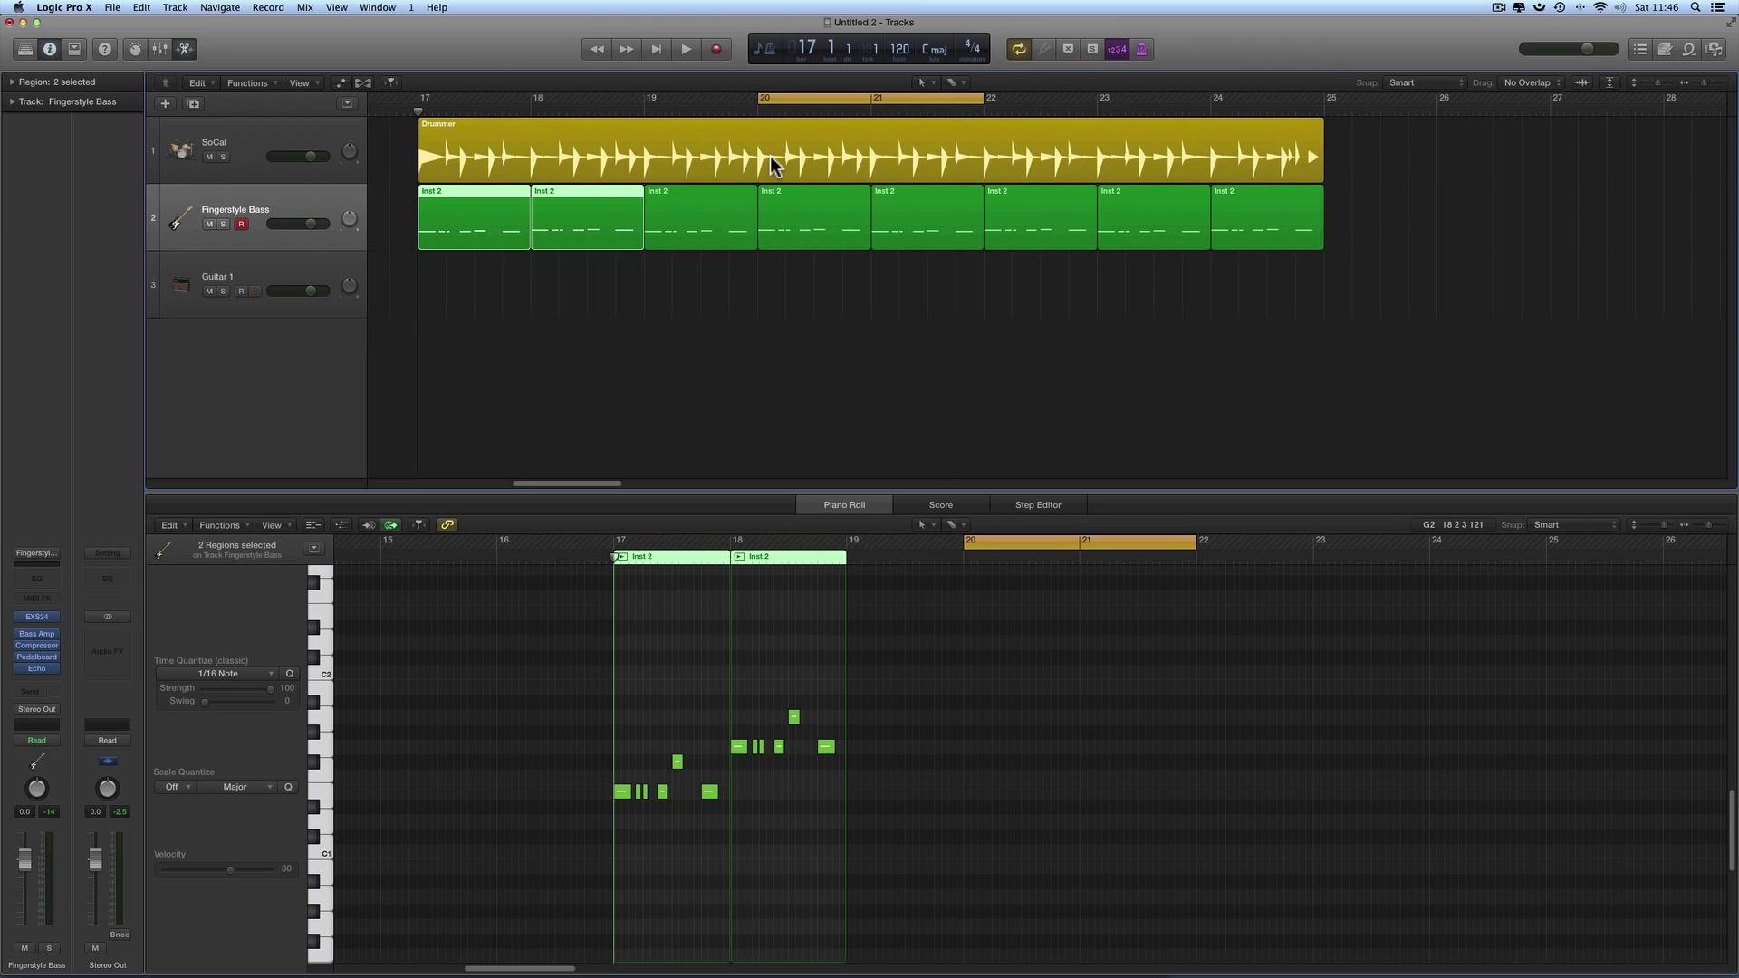
key(ctrl+z)
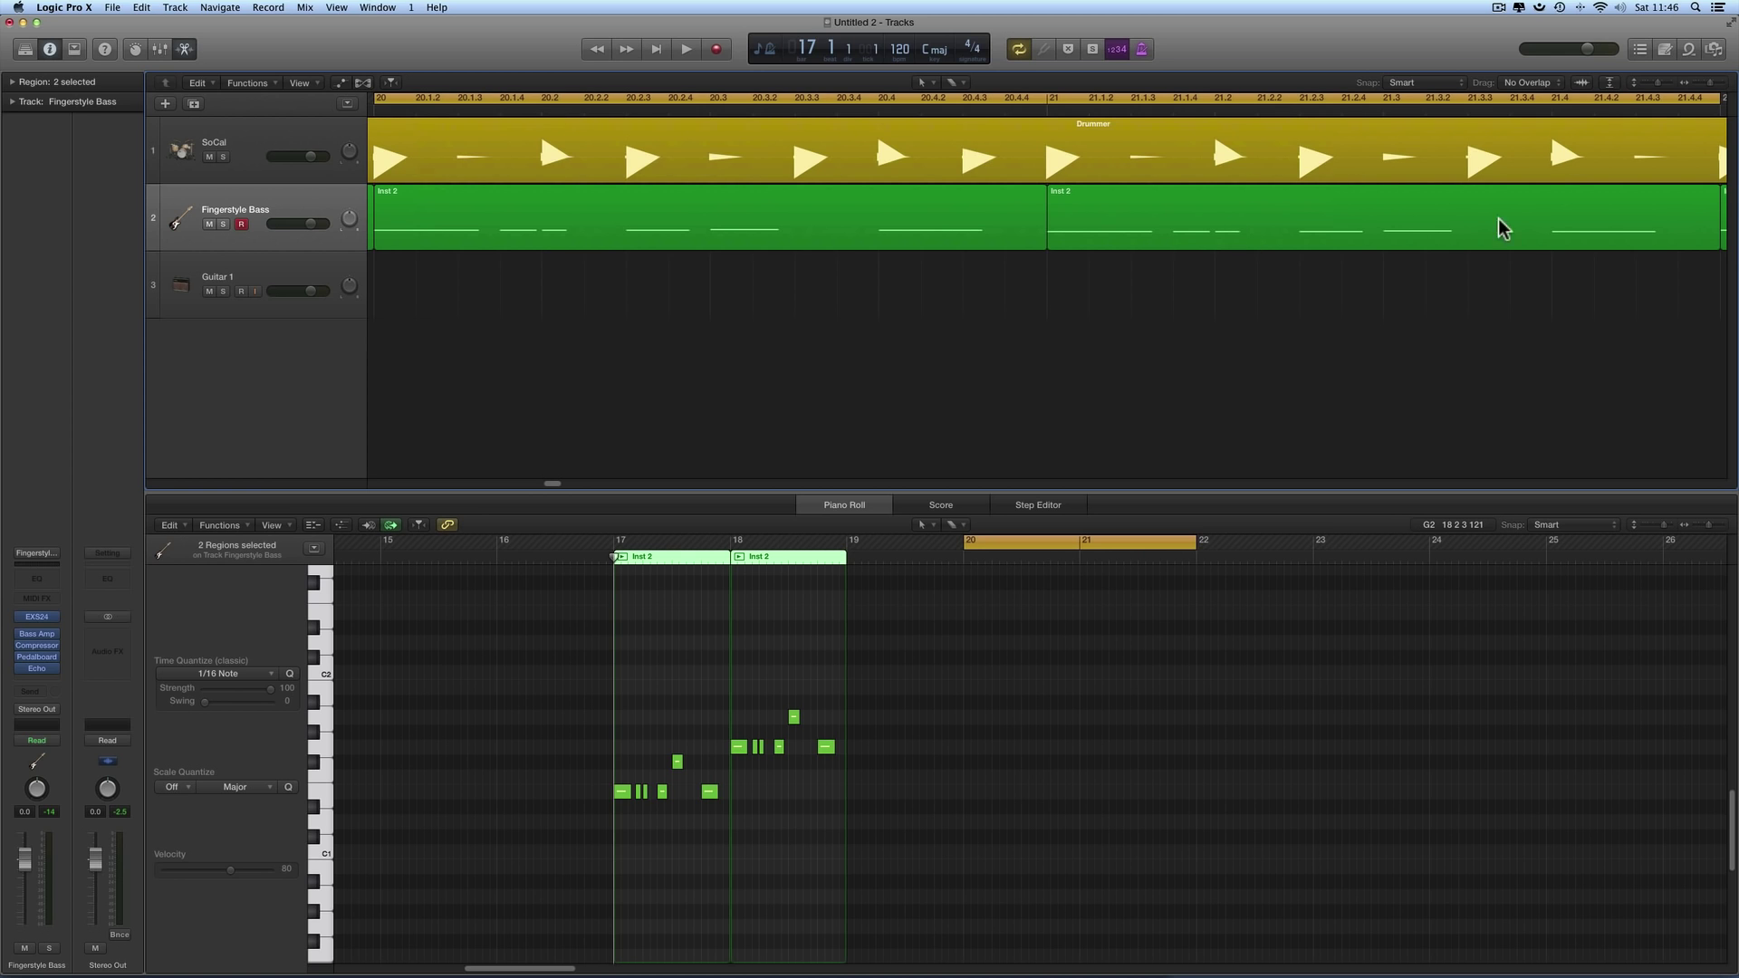
click(1705, 91)
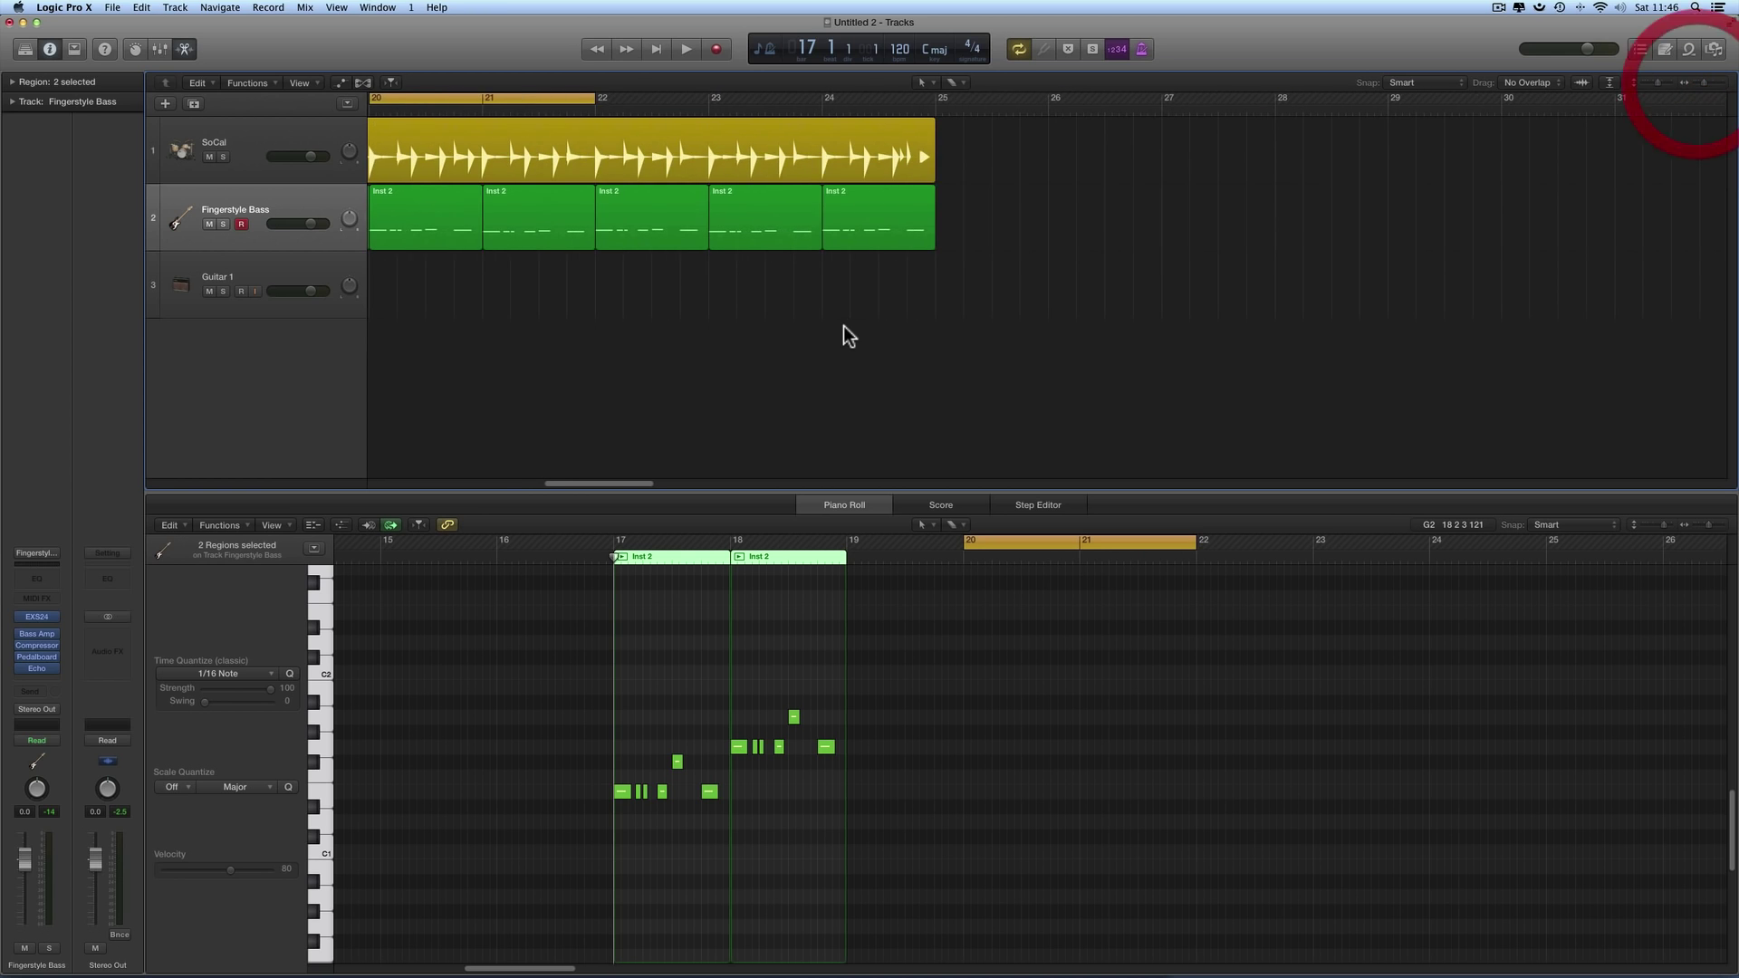
Step: Select the Fingerstyle Bass regions inside the cycle range and zoom the Piano Roll horizontally to fit the locators
scroll(844, 326, left, 2)
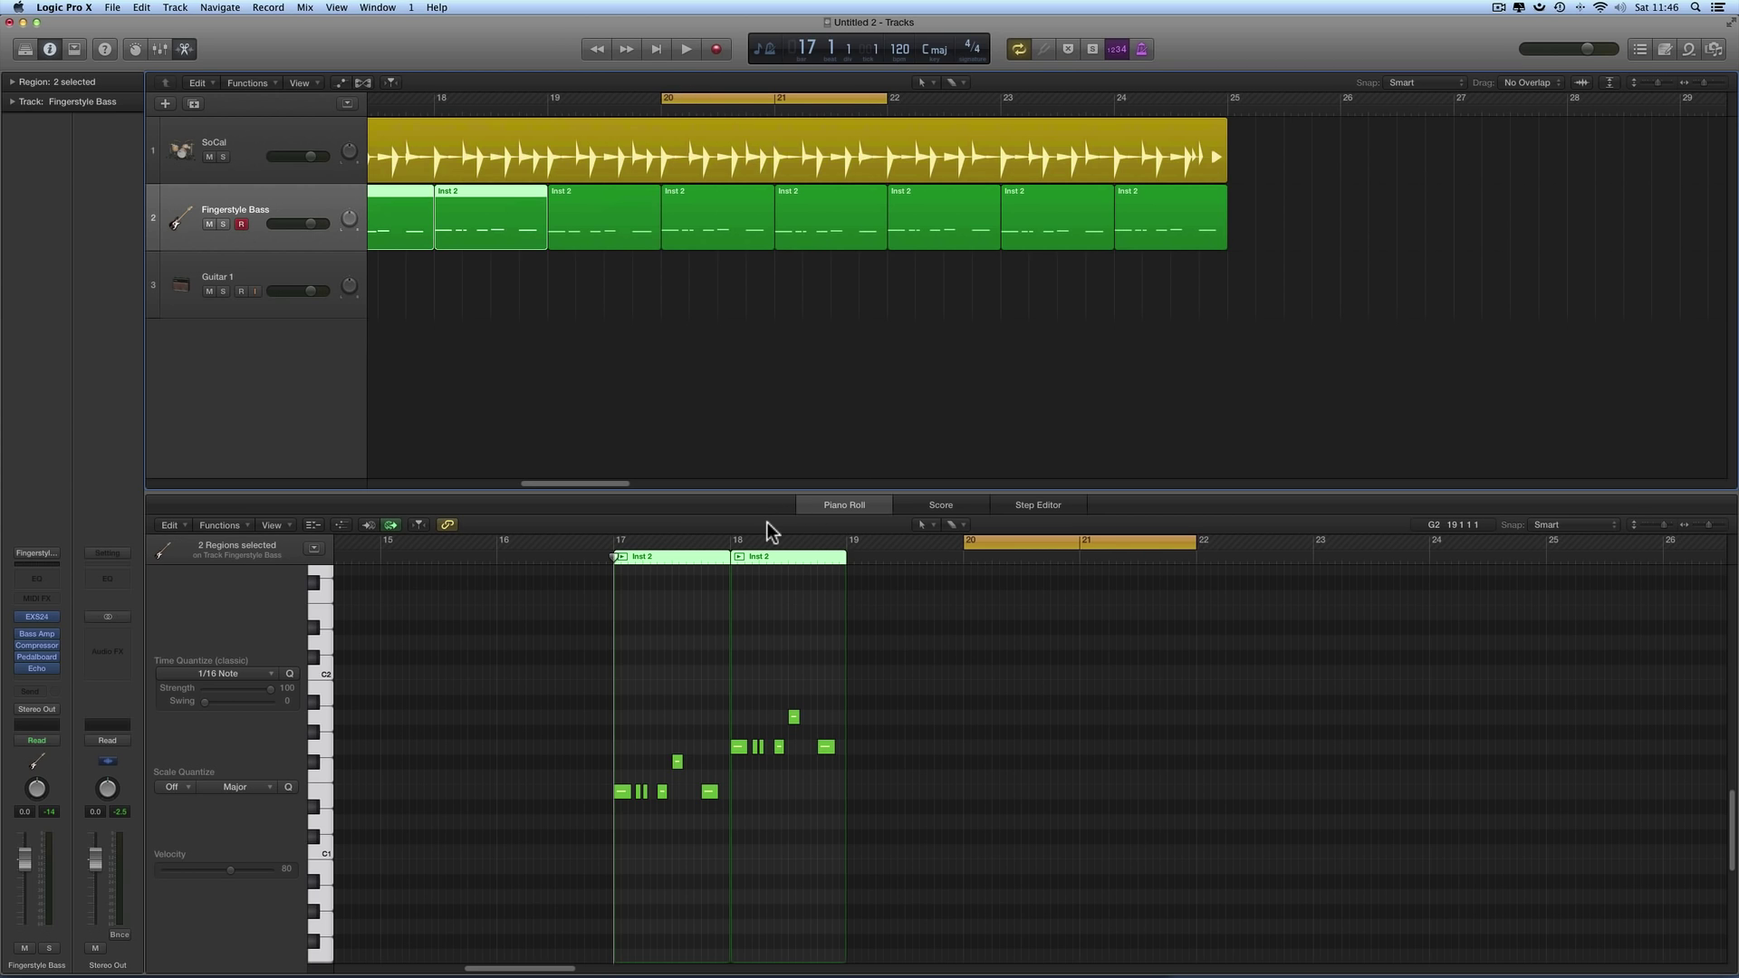
click(316, 212)
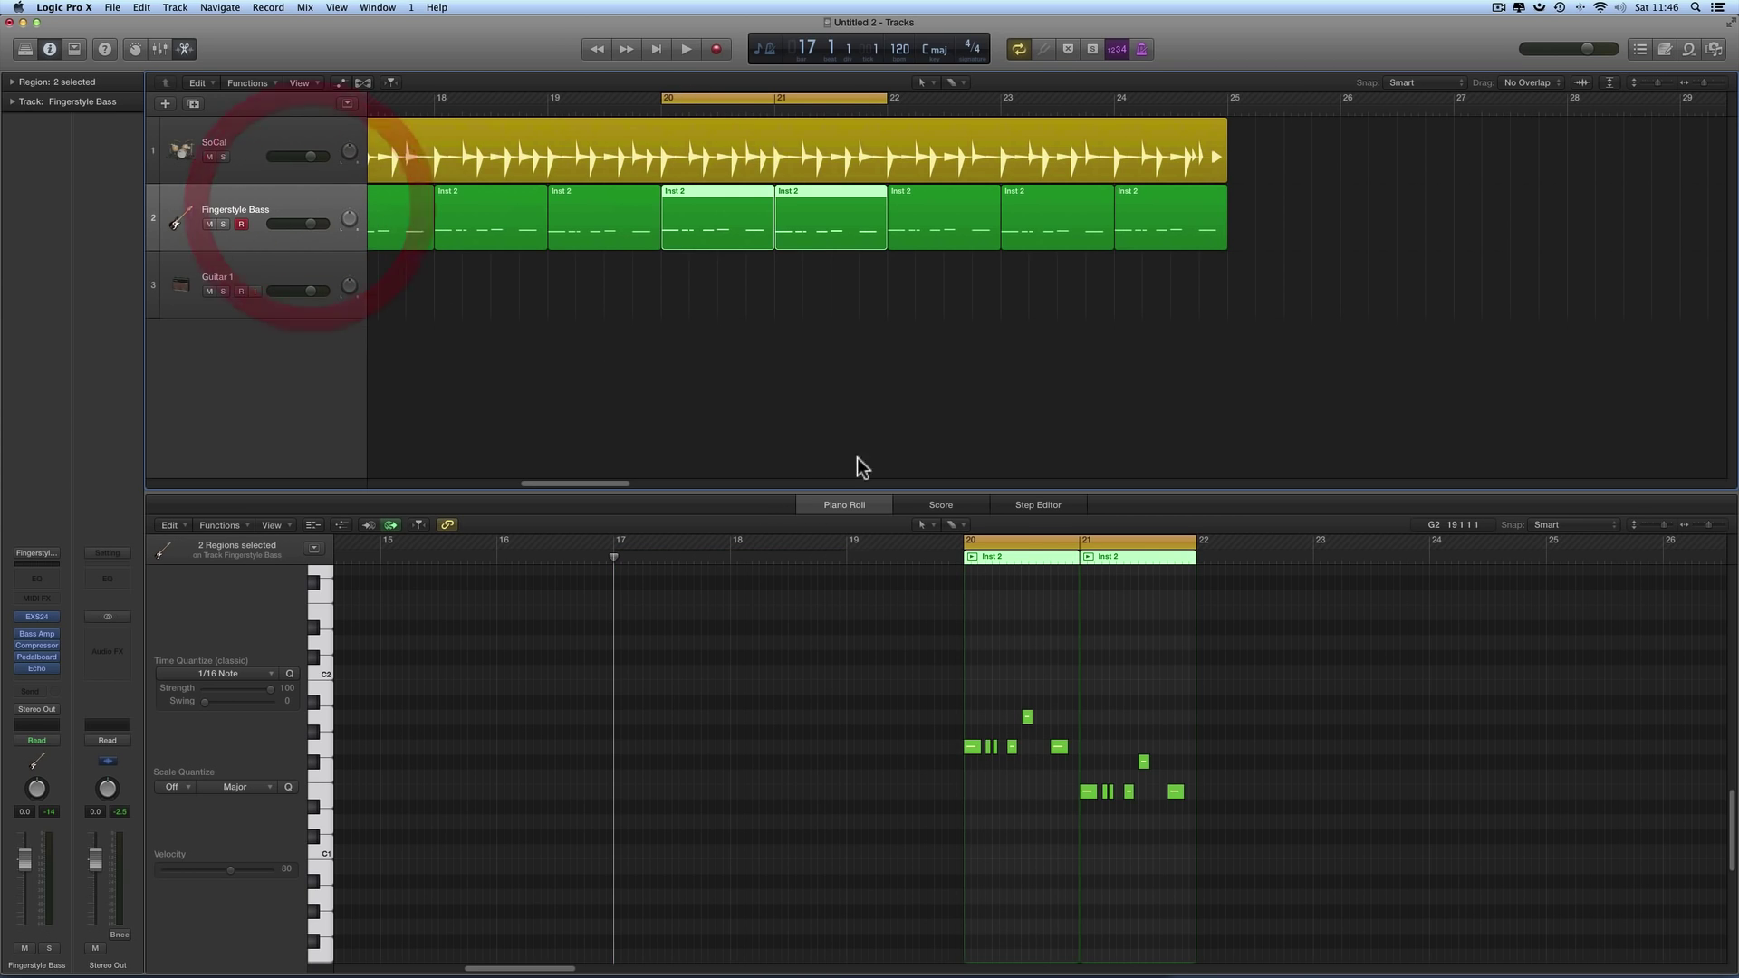
click(1002, 532)
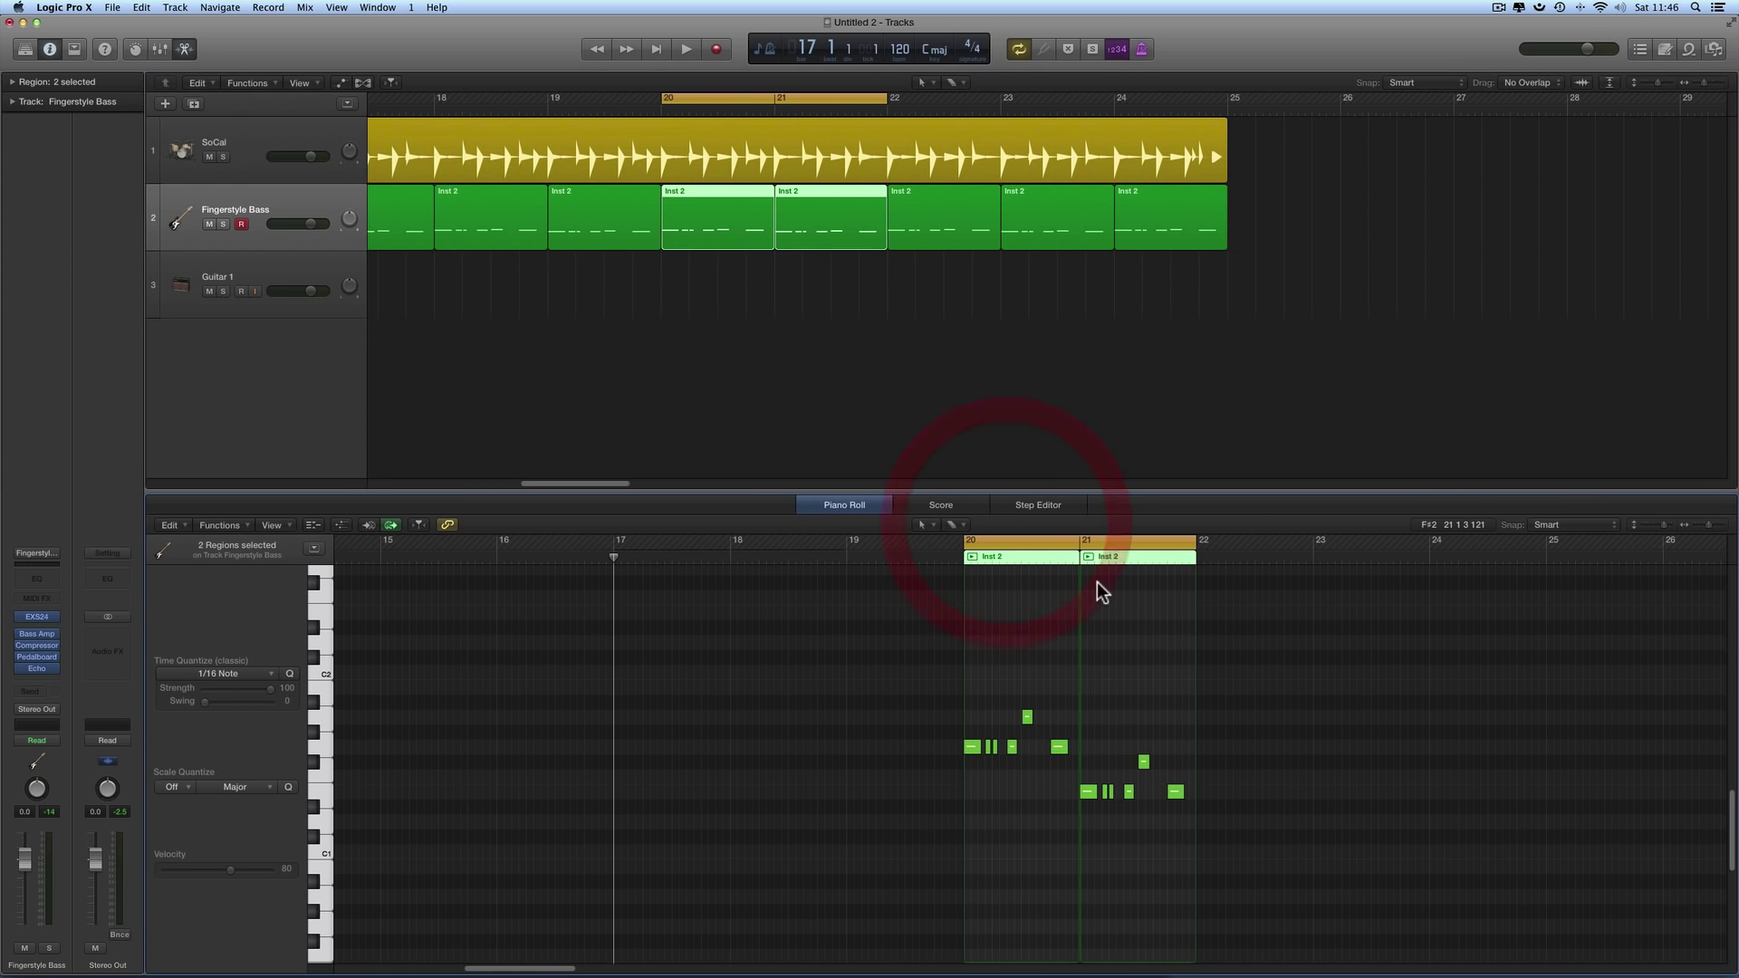
scroll(1096, 582, right, 5)
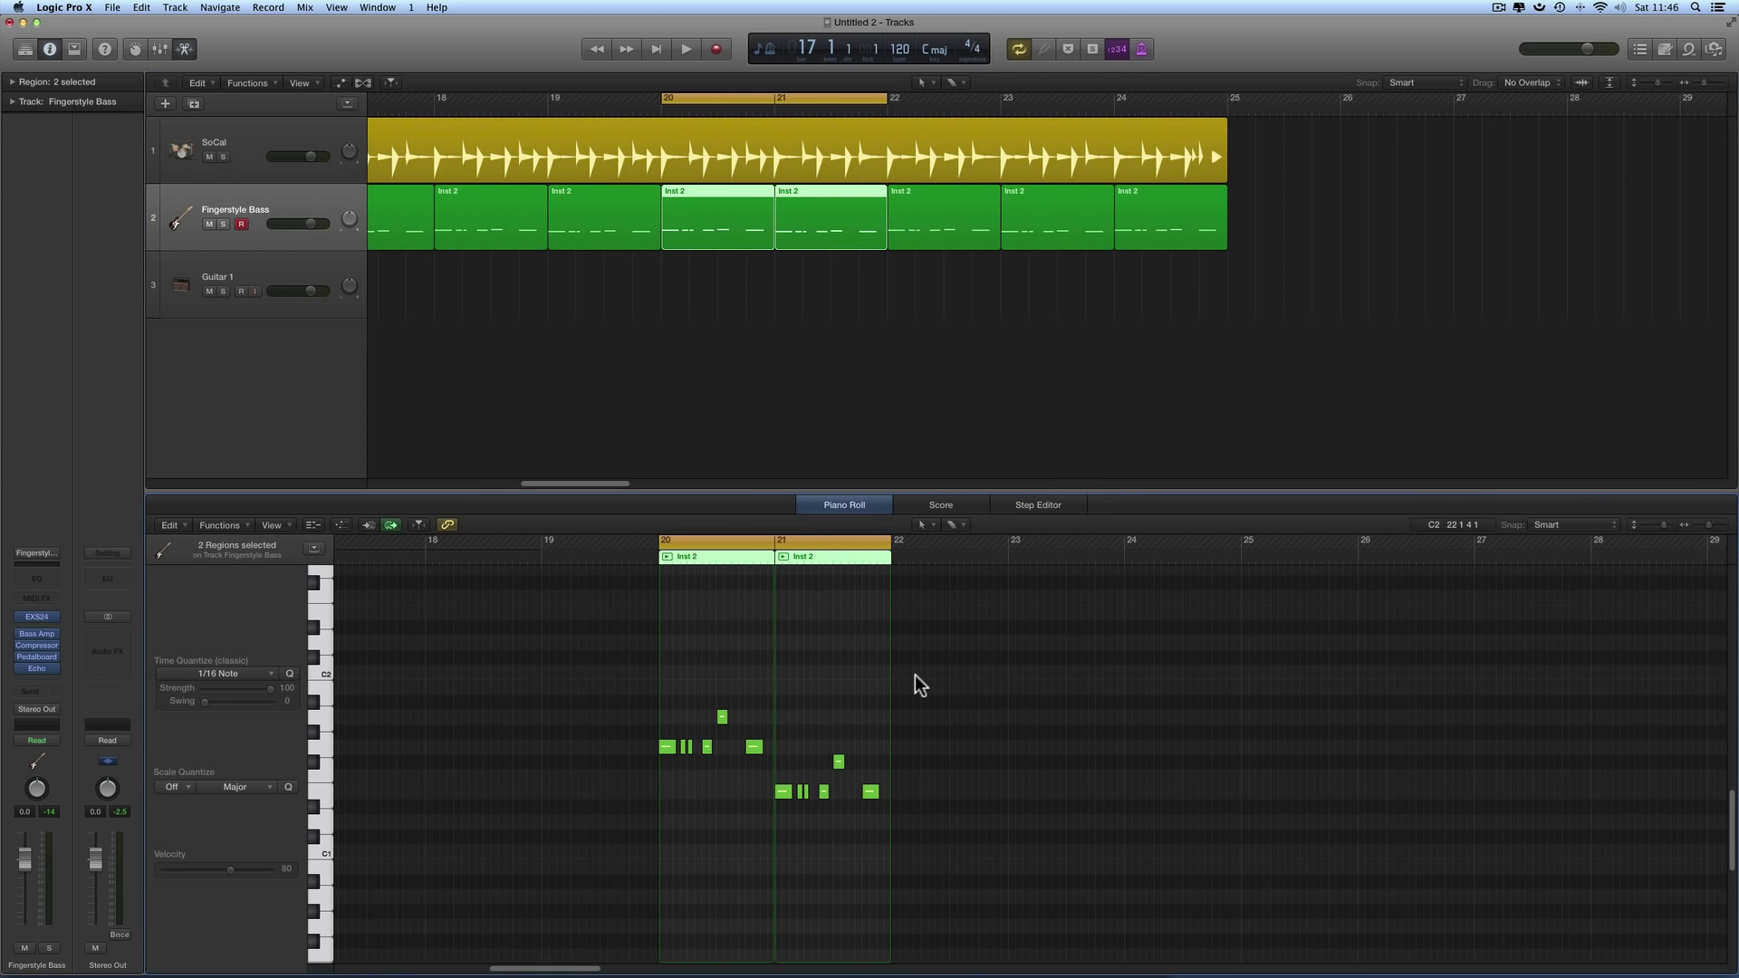
key(z)
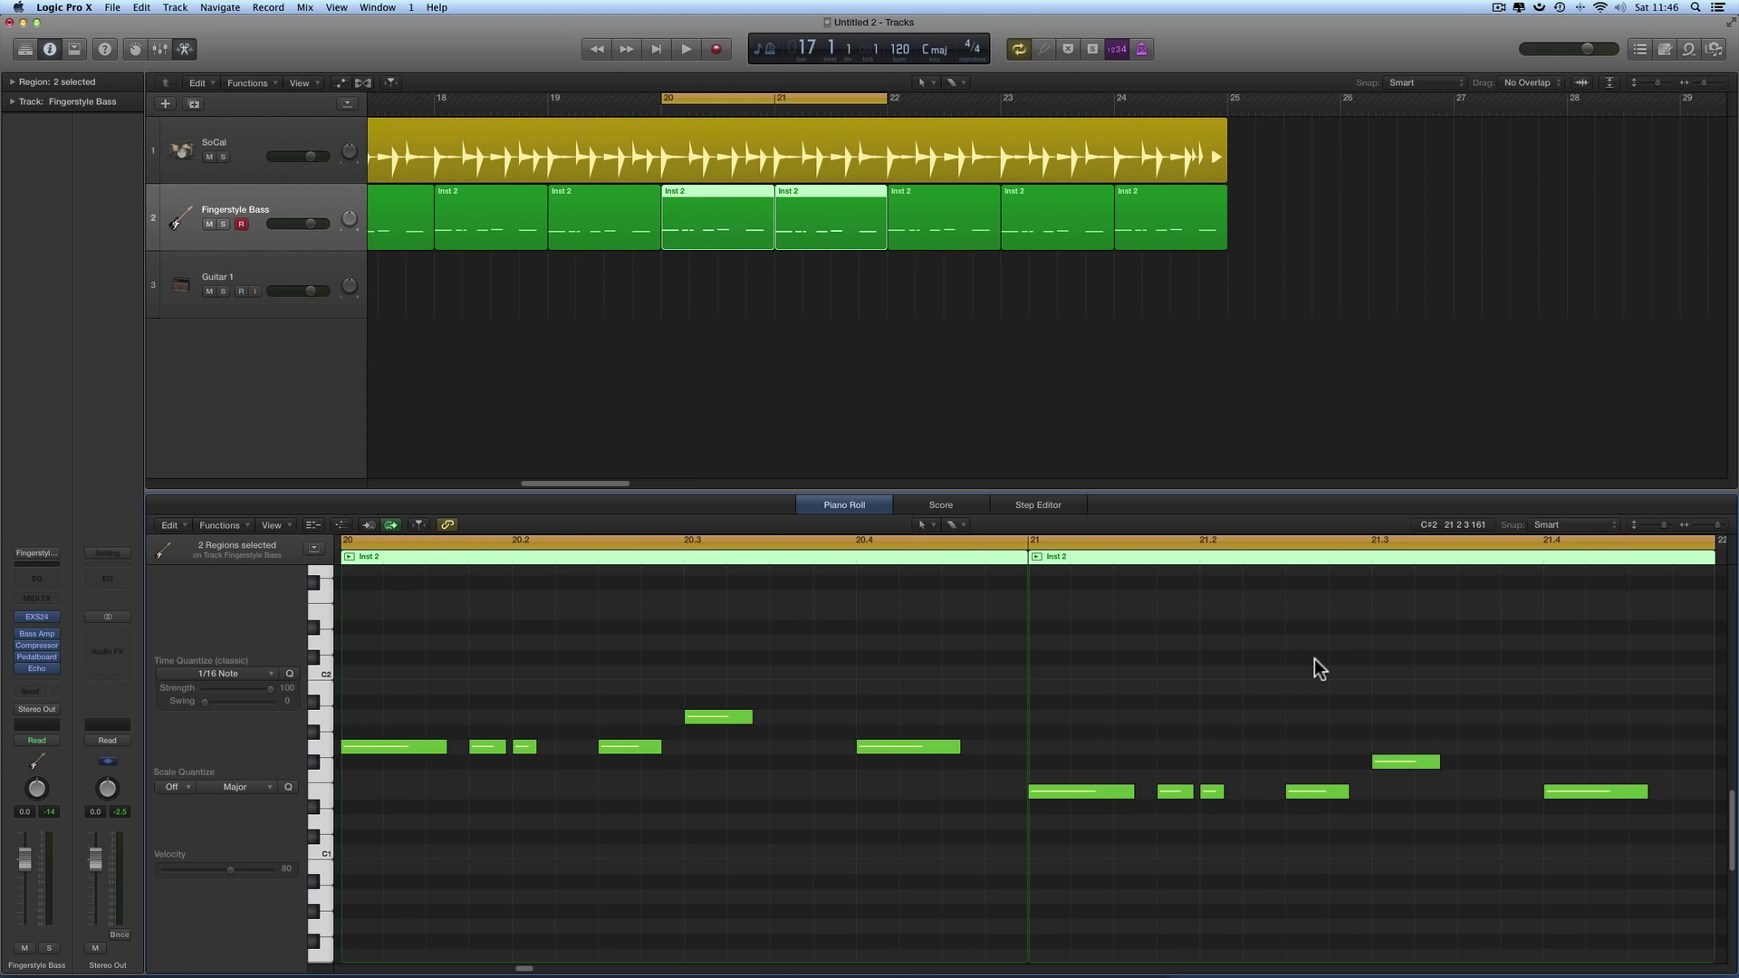
click(1701, 532)
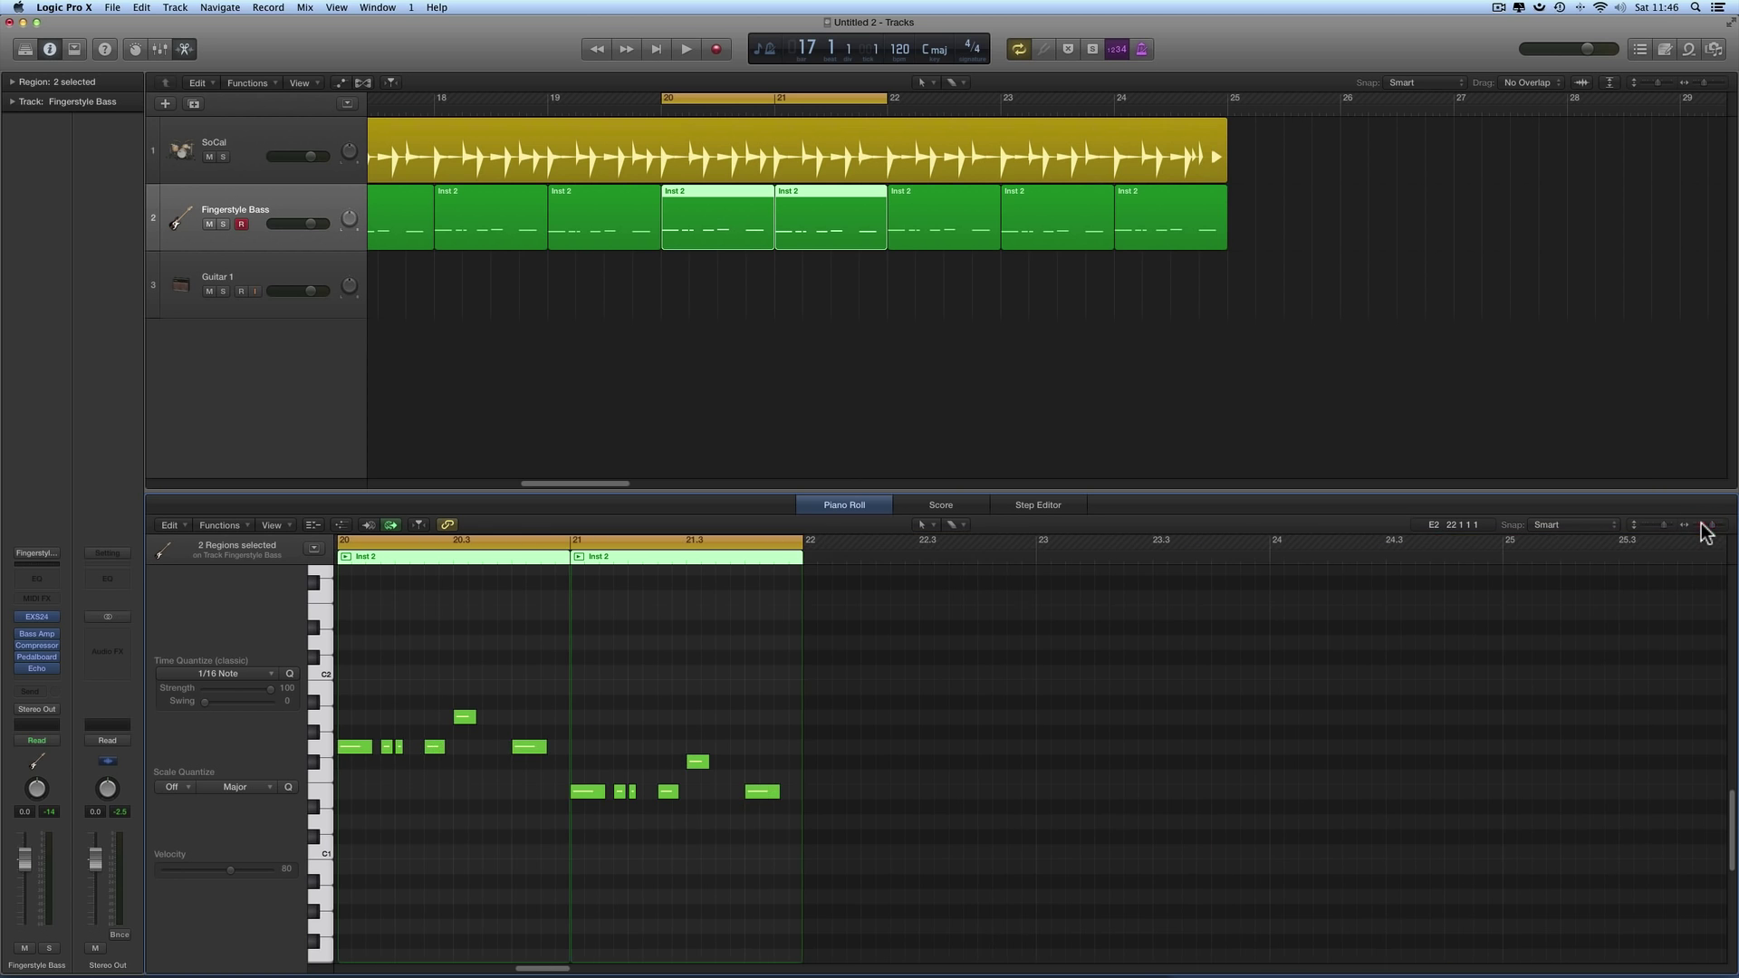
scroll(1076, 640, left, 2)
scroll(797, 356, left, 3)
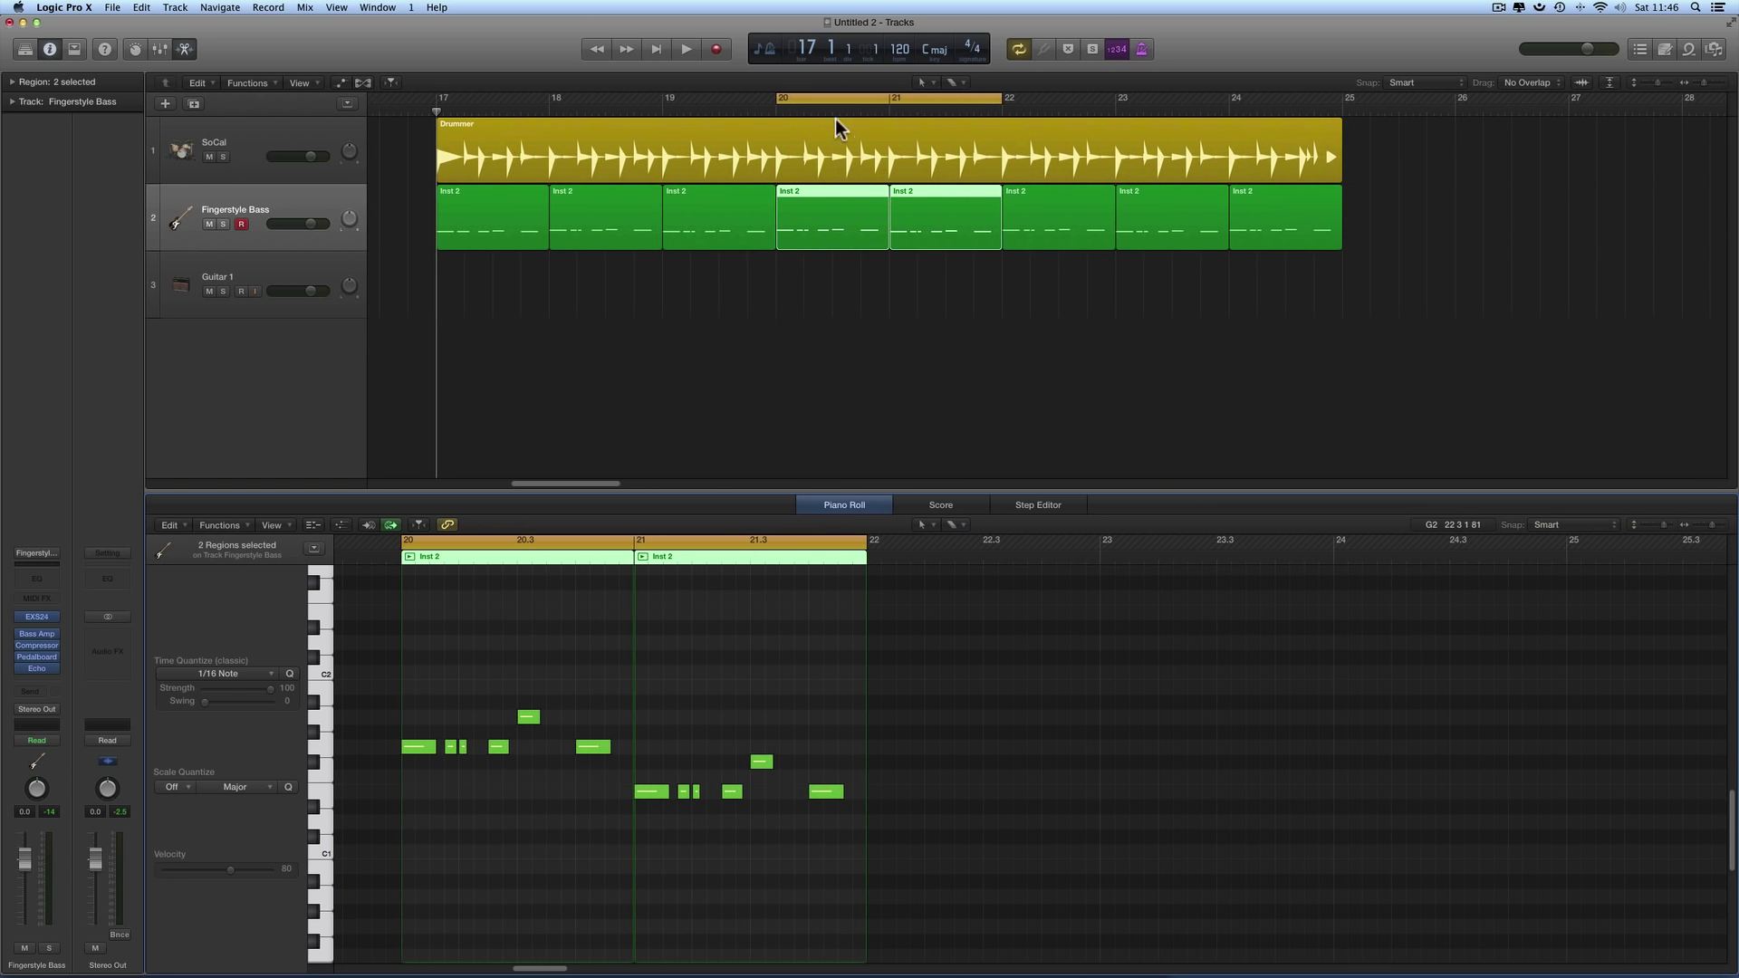
Step: Deselect all regions, open the key commands editor and search its commands for "zoom"
click(700, 350)
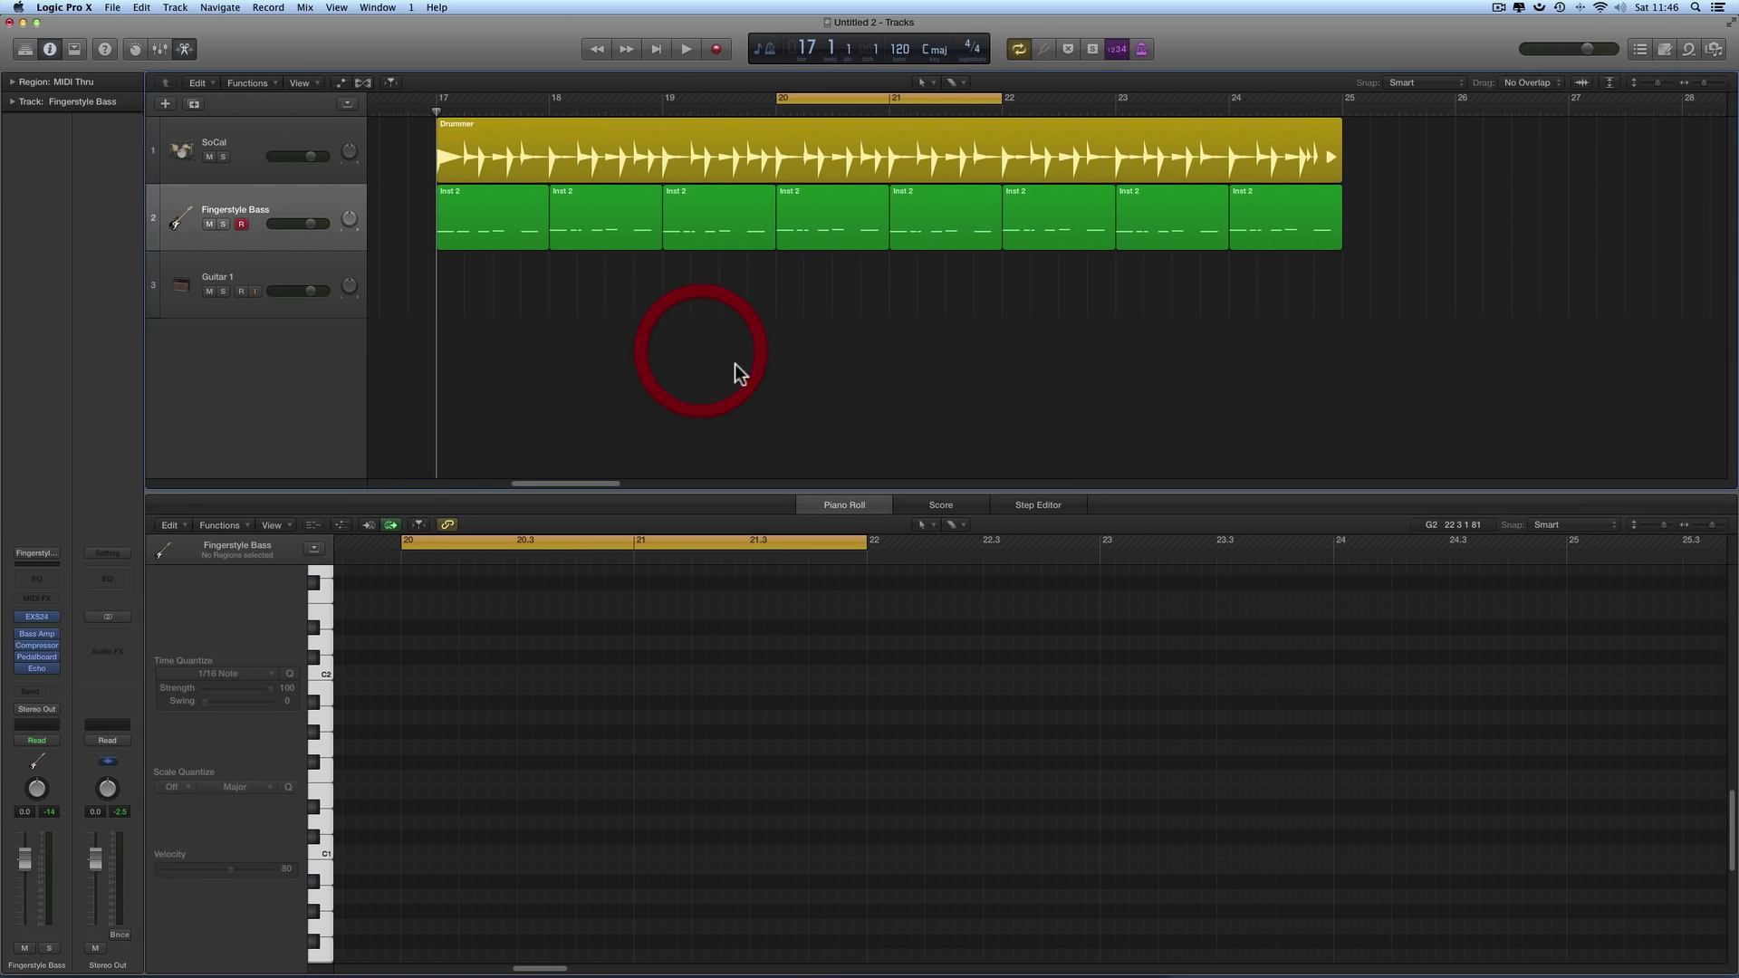
click(56, 12)
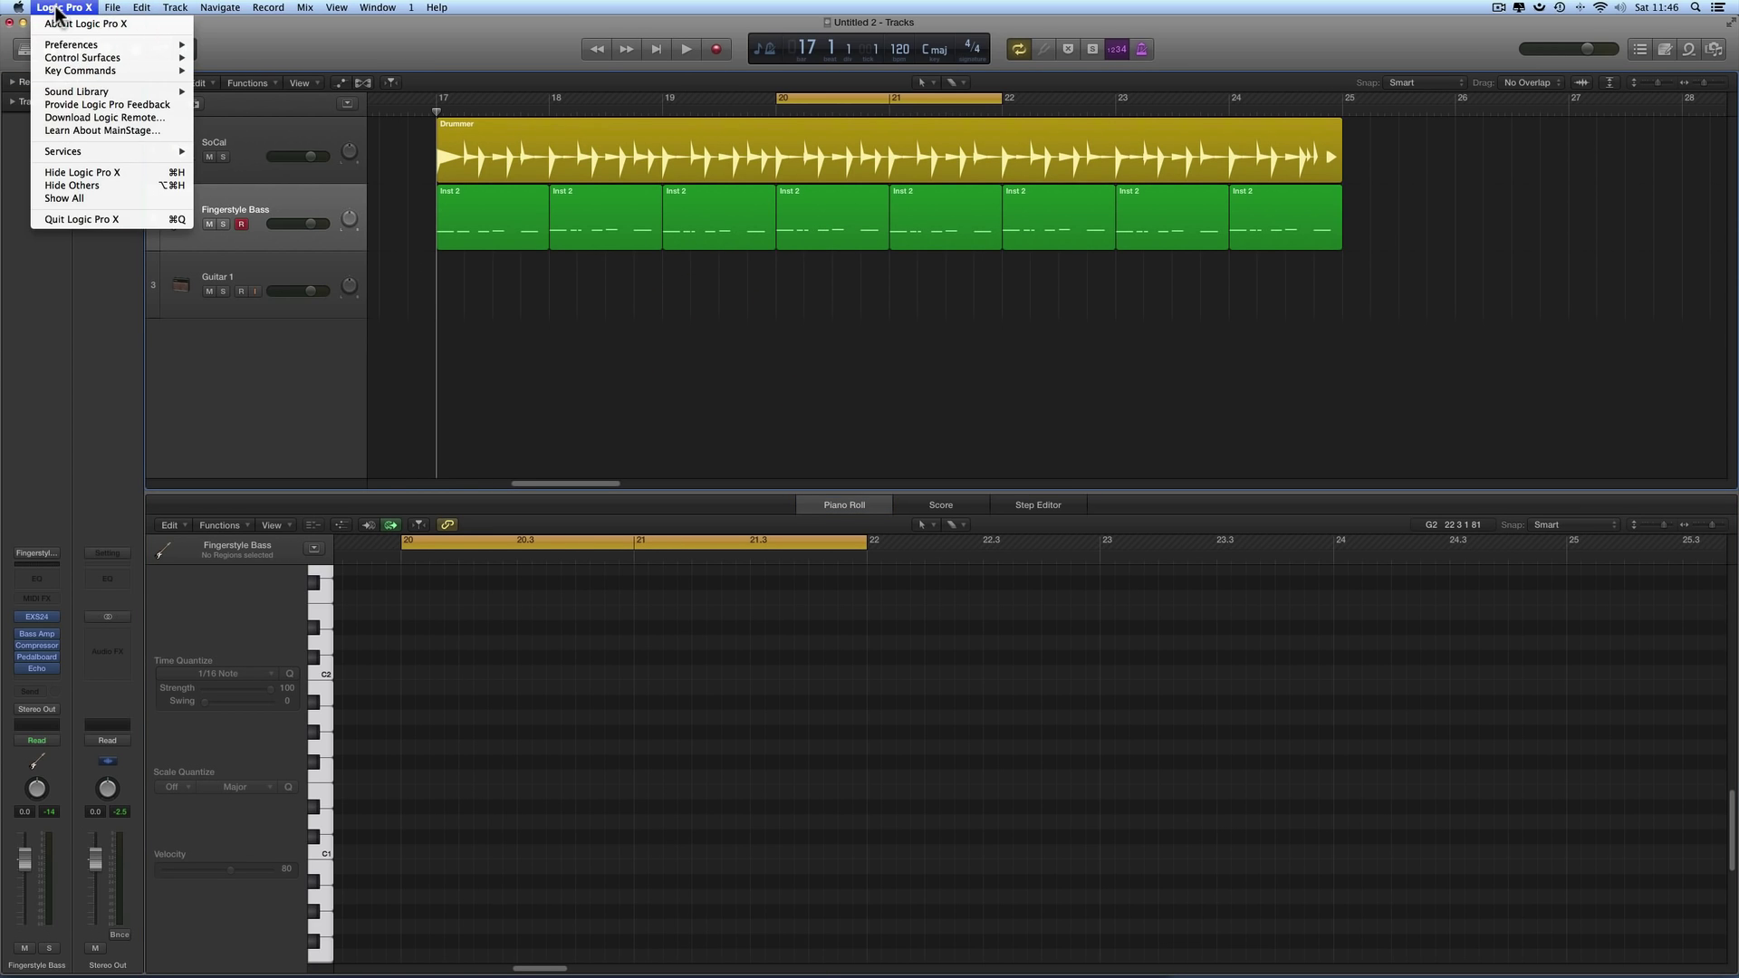
mouse_move(63, 73)
click(220, 83)
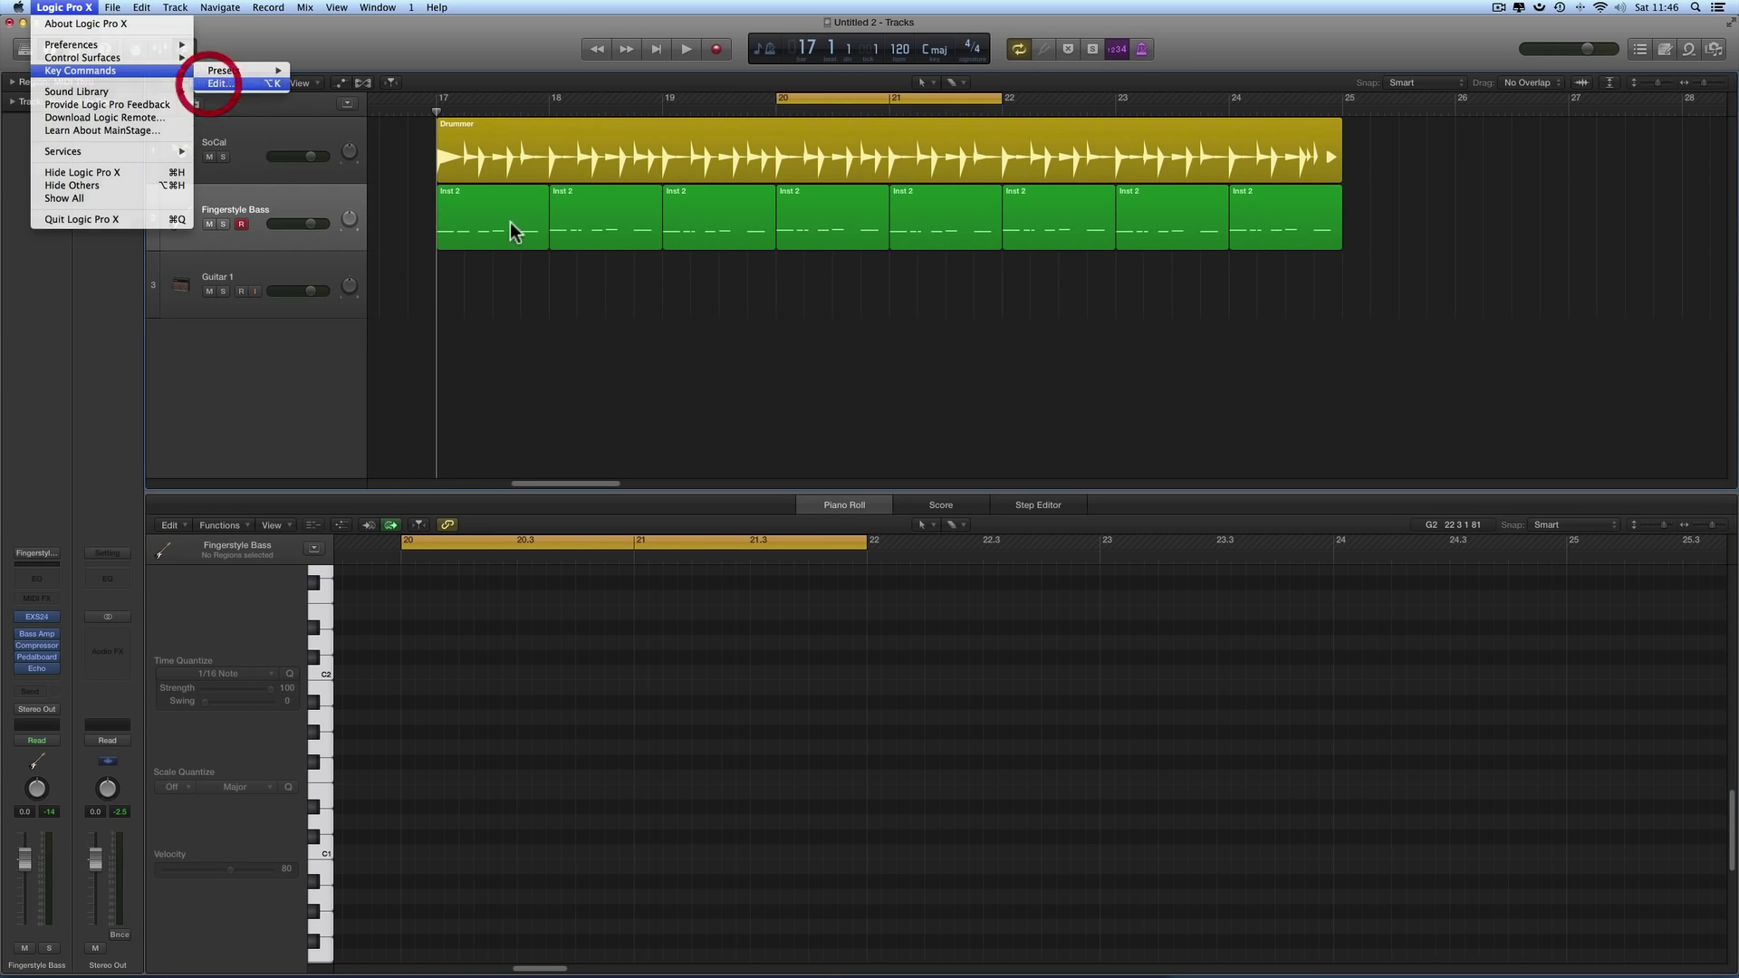
click(1033, 154)
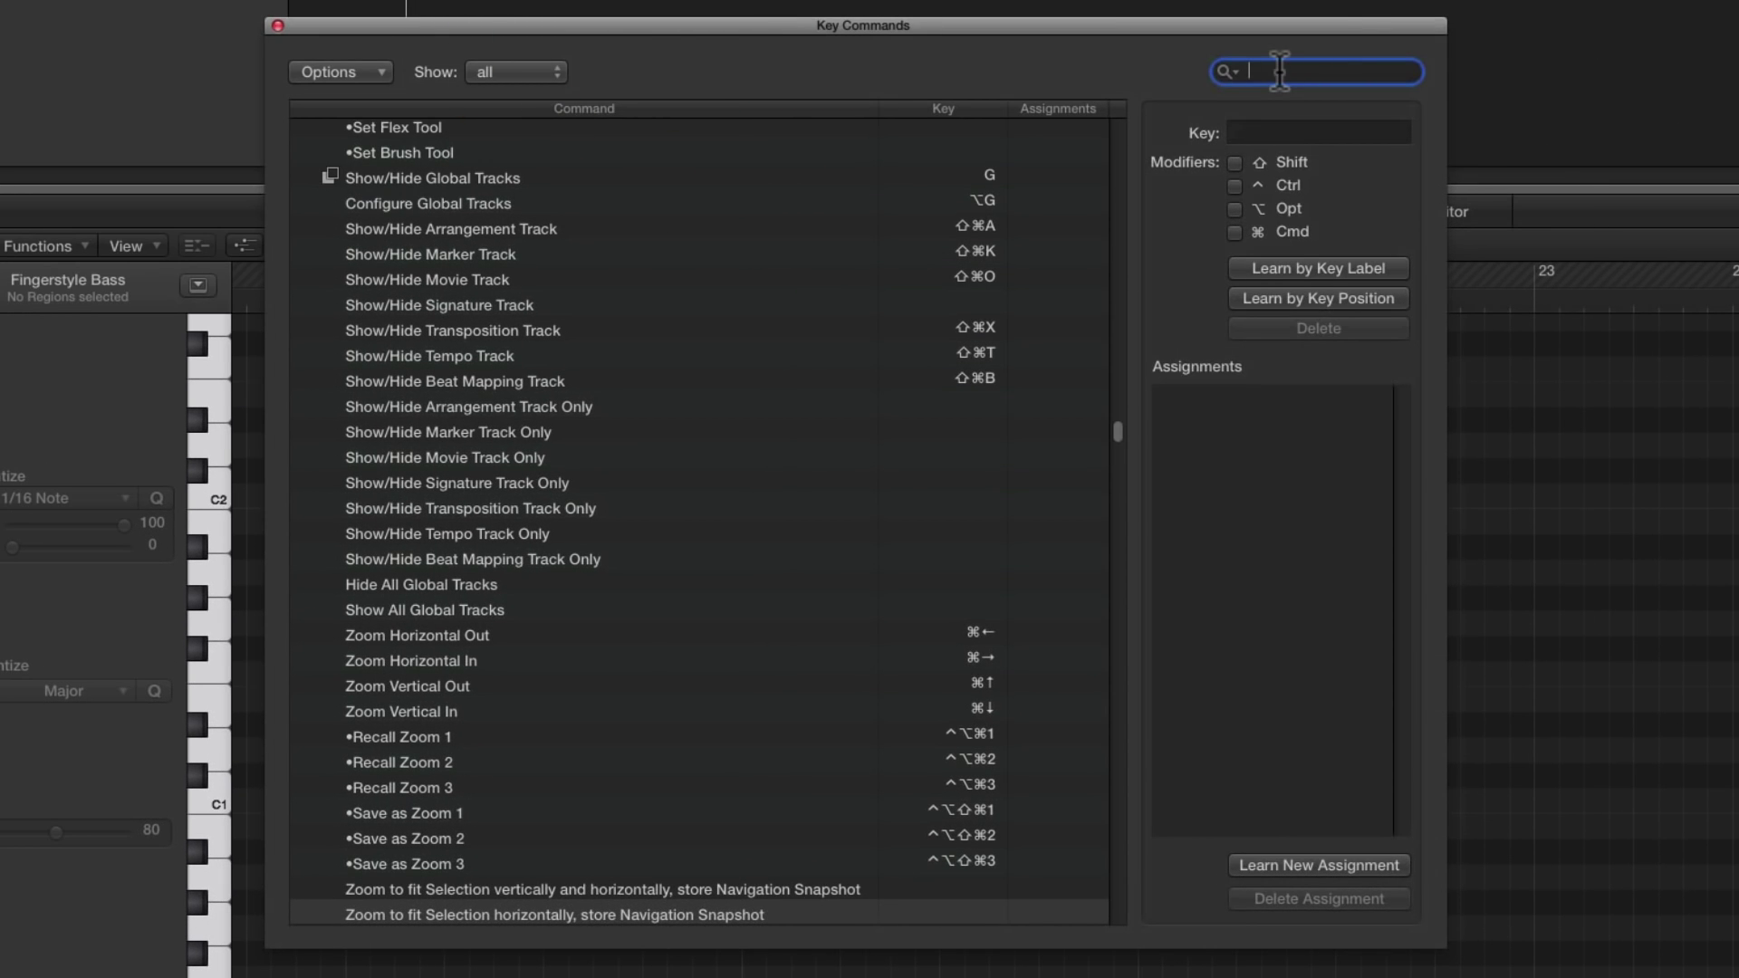
click(1279, 71)
text(zoom)
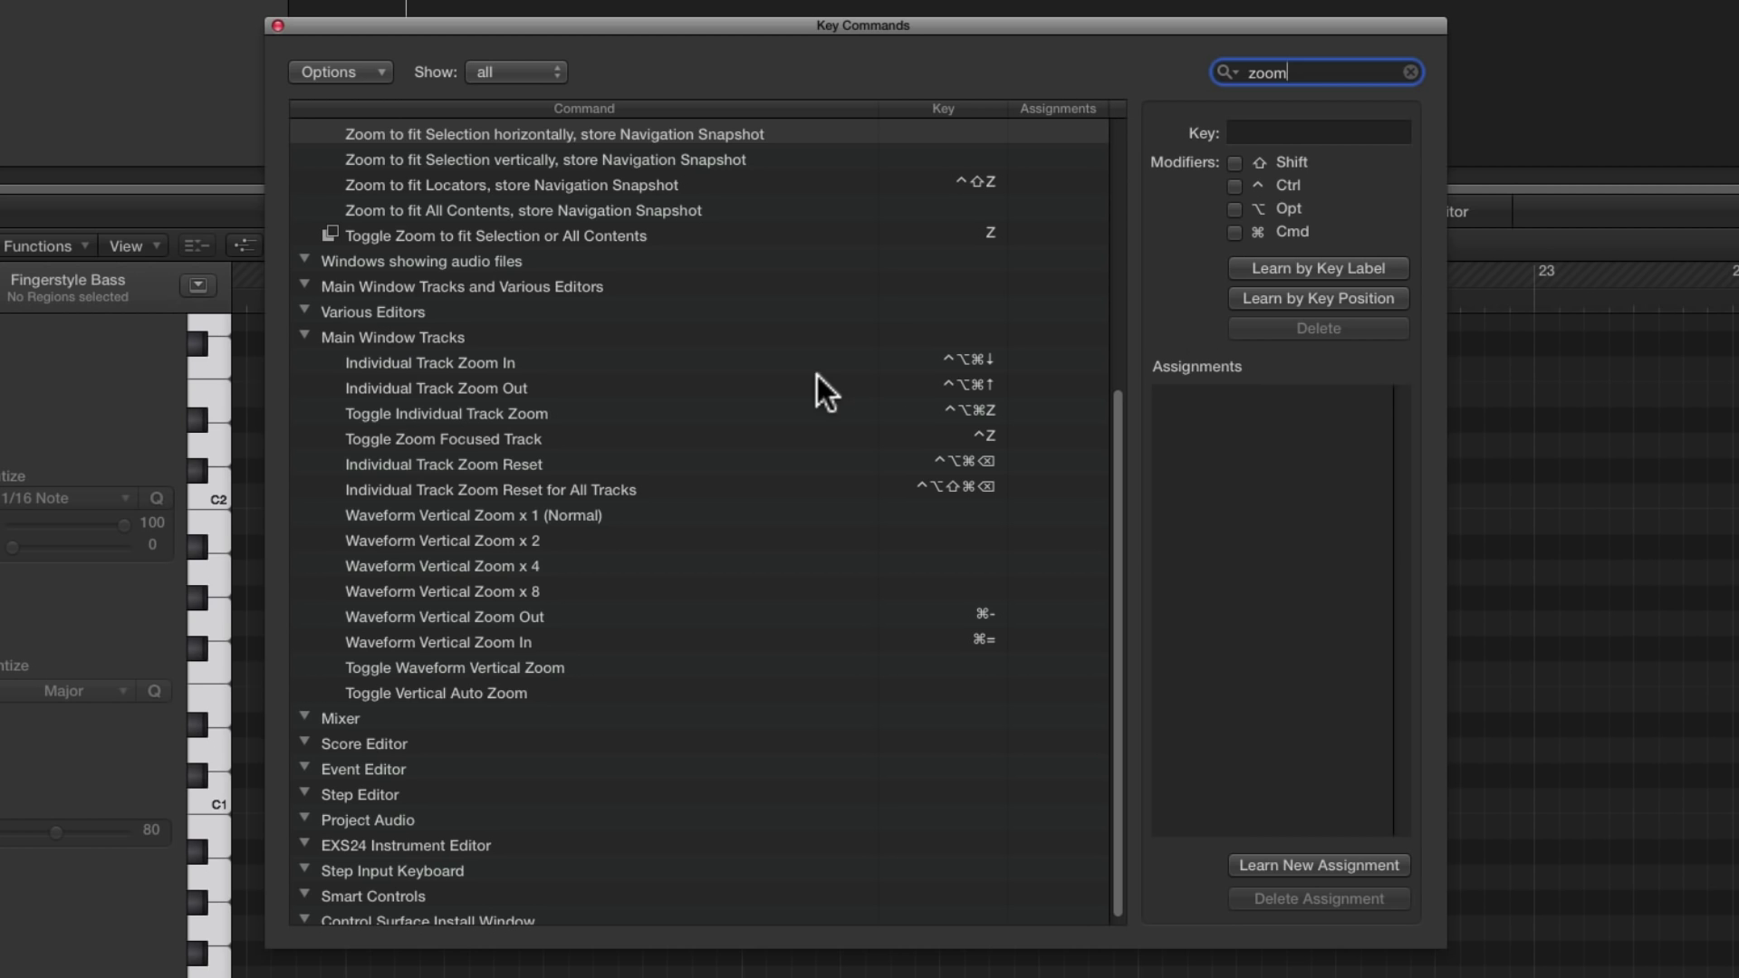
Step: Assign Control-Option-Z by key position to "Zoom to fit Selection horizontally, store Navigation Snapshot" and close the key commands editor
scroll(813, 389, up, 2)
click(583, 236)
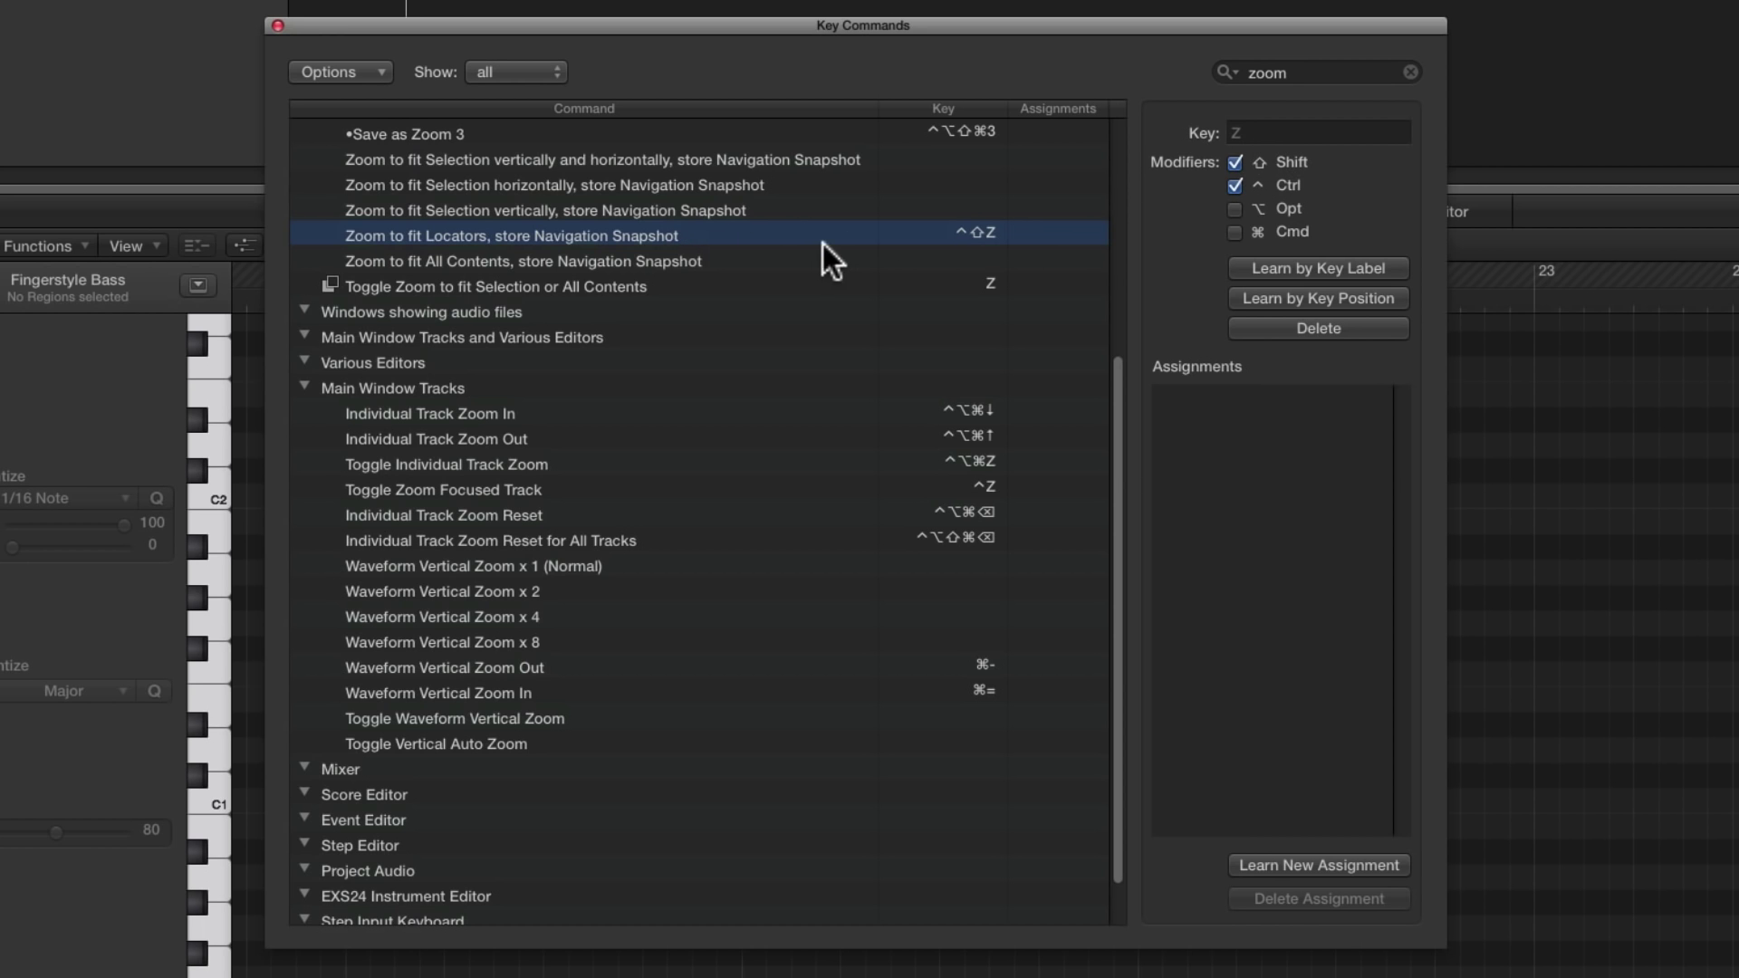
scroll(737, 235, up, 2)
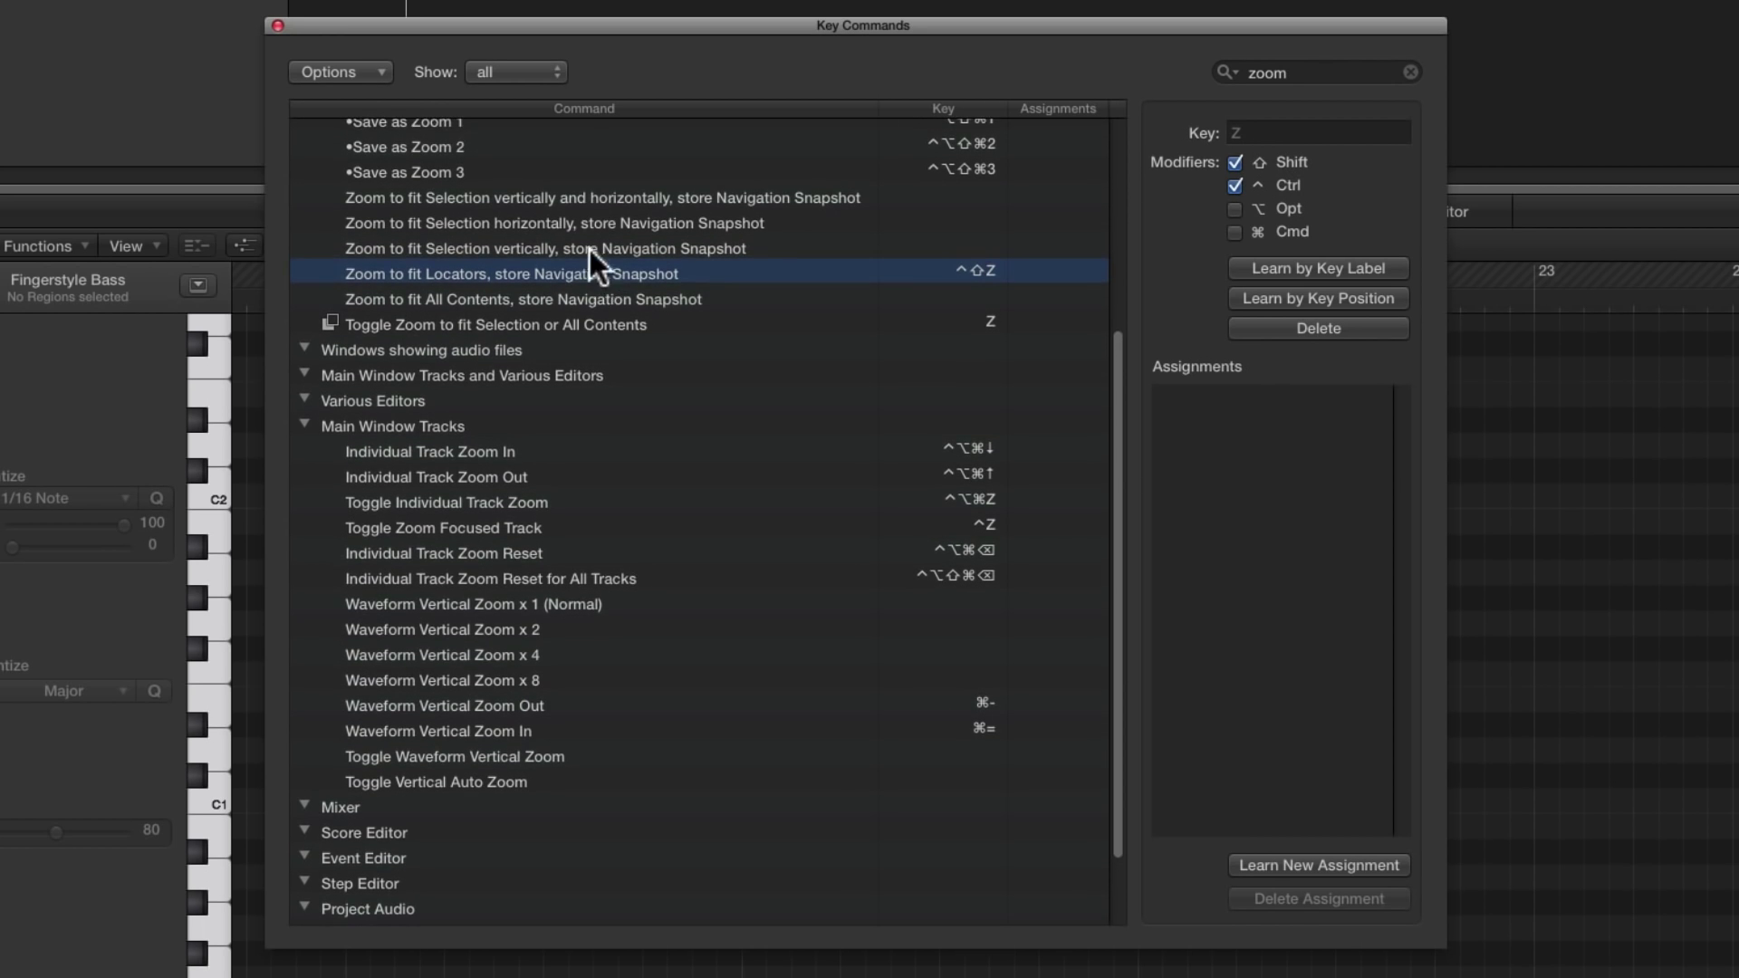
click(580, 222)
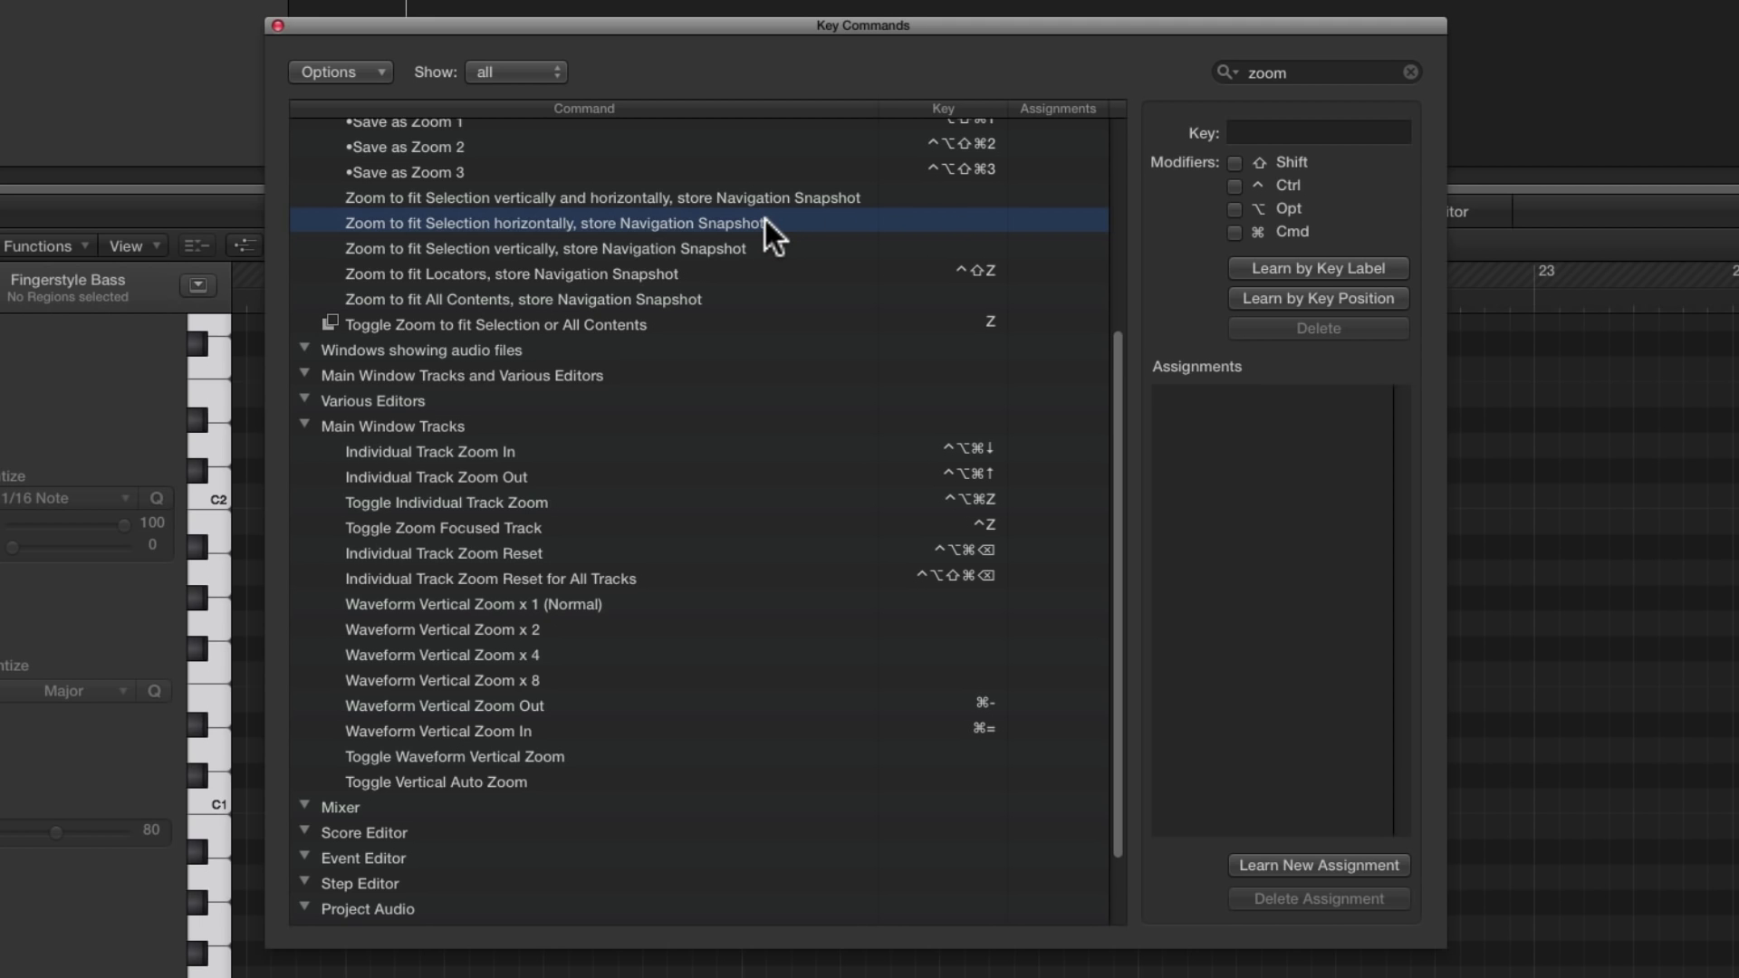
scroll(764, 220, up, 1)
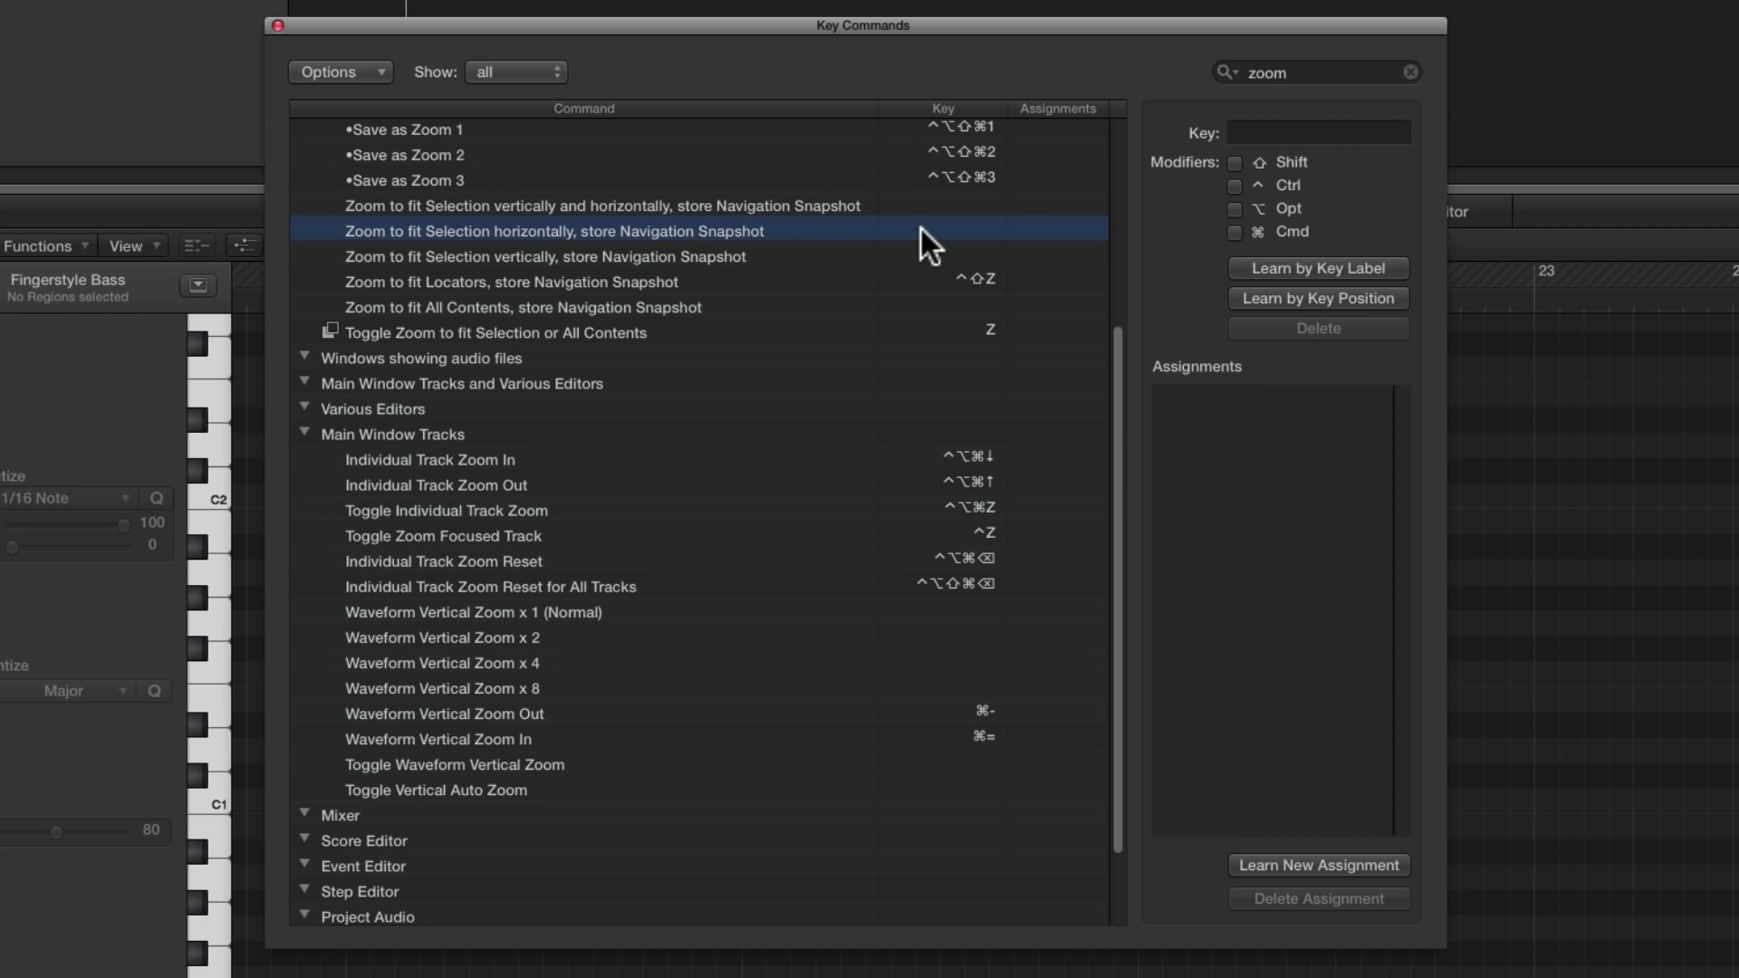
click(764, 231)
click(1328, 297)
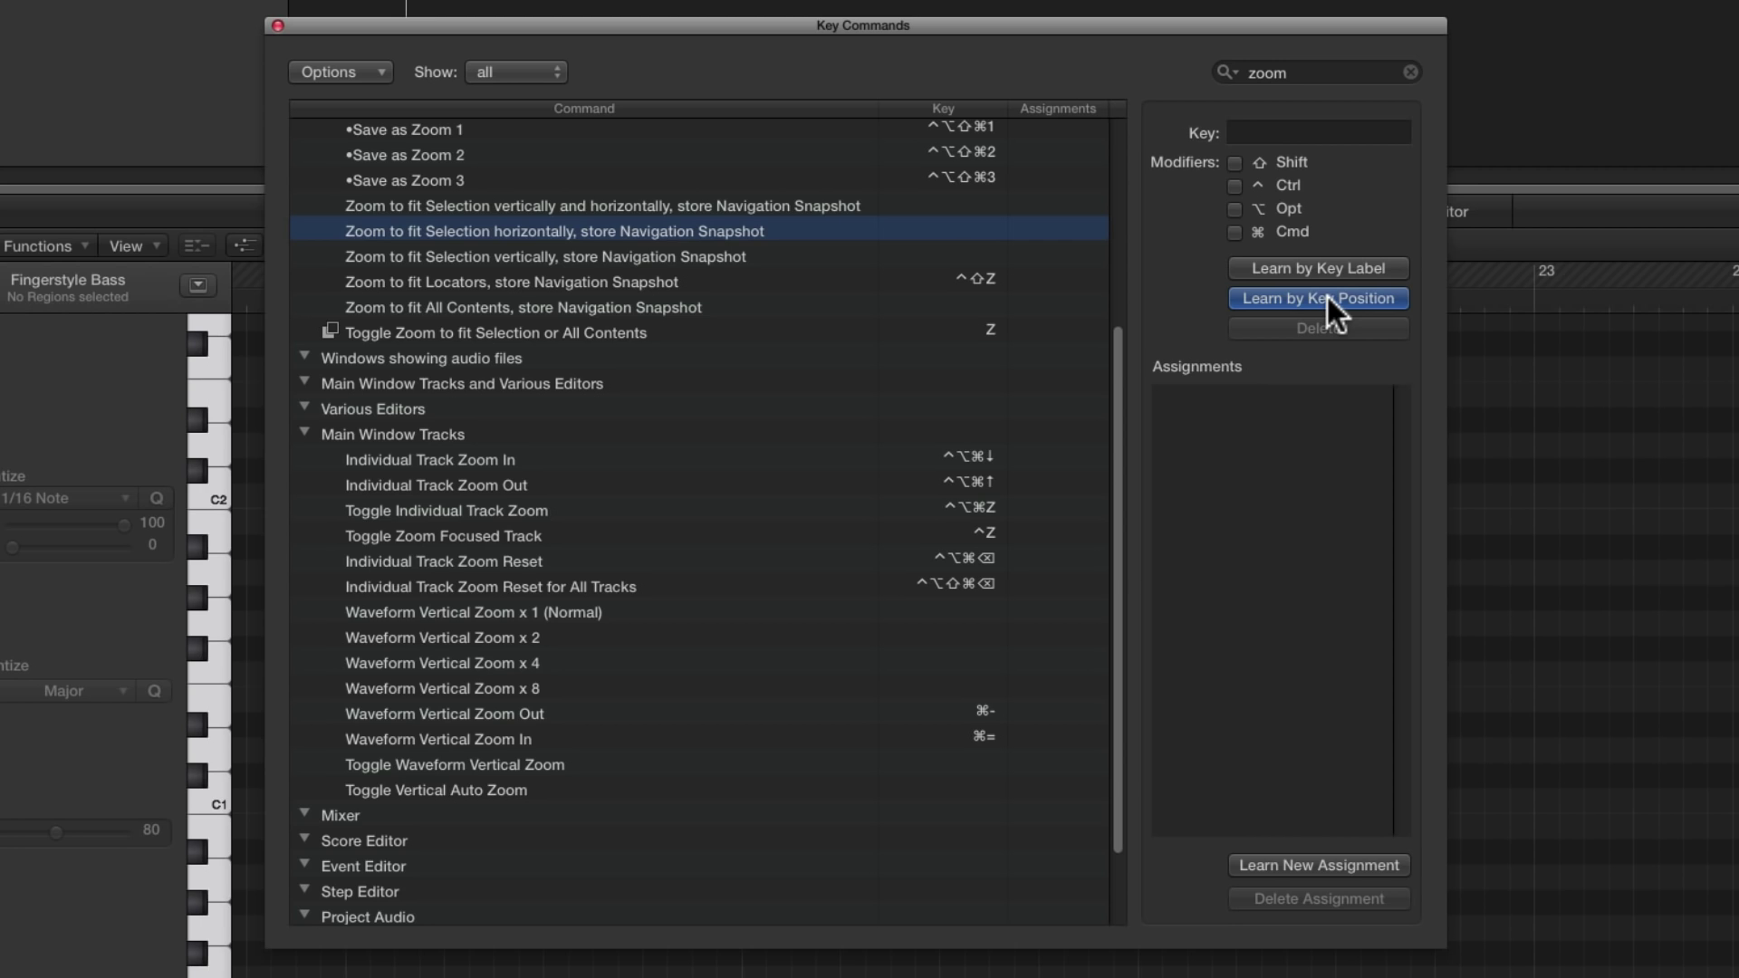
key(ctrl+alt+z)
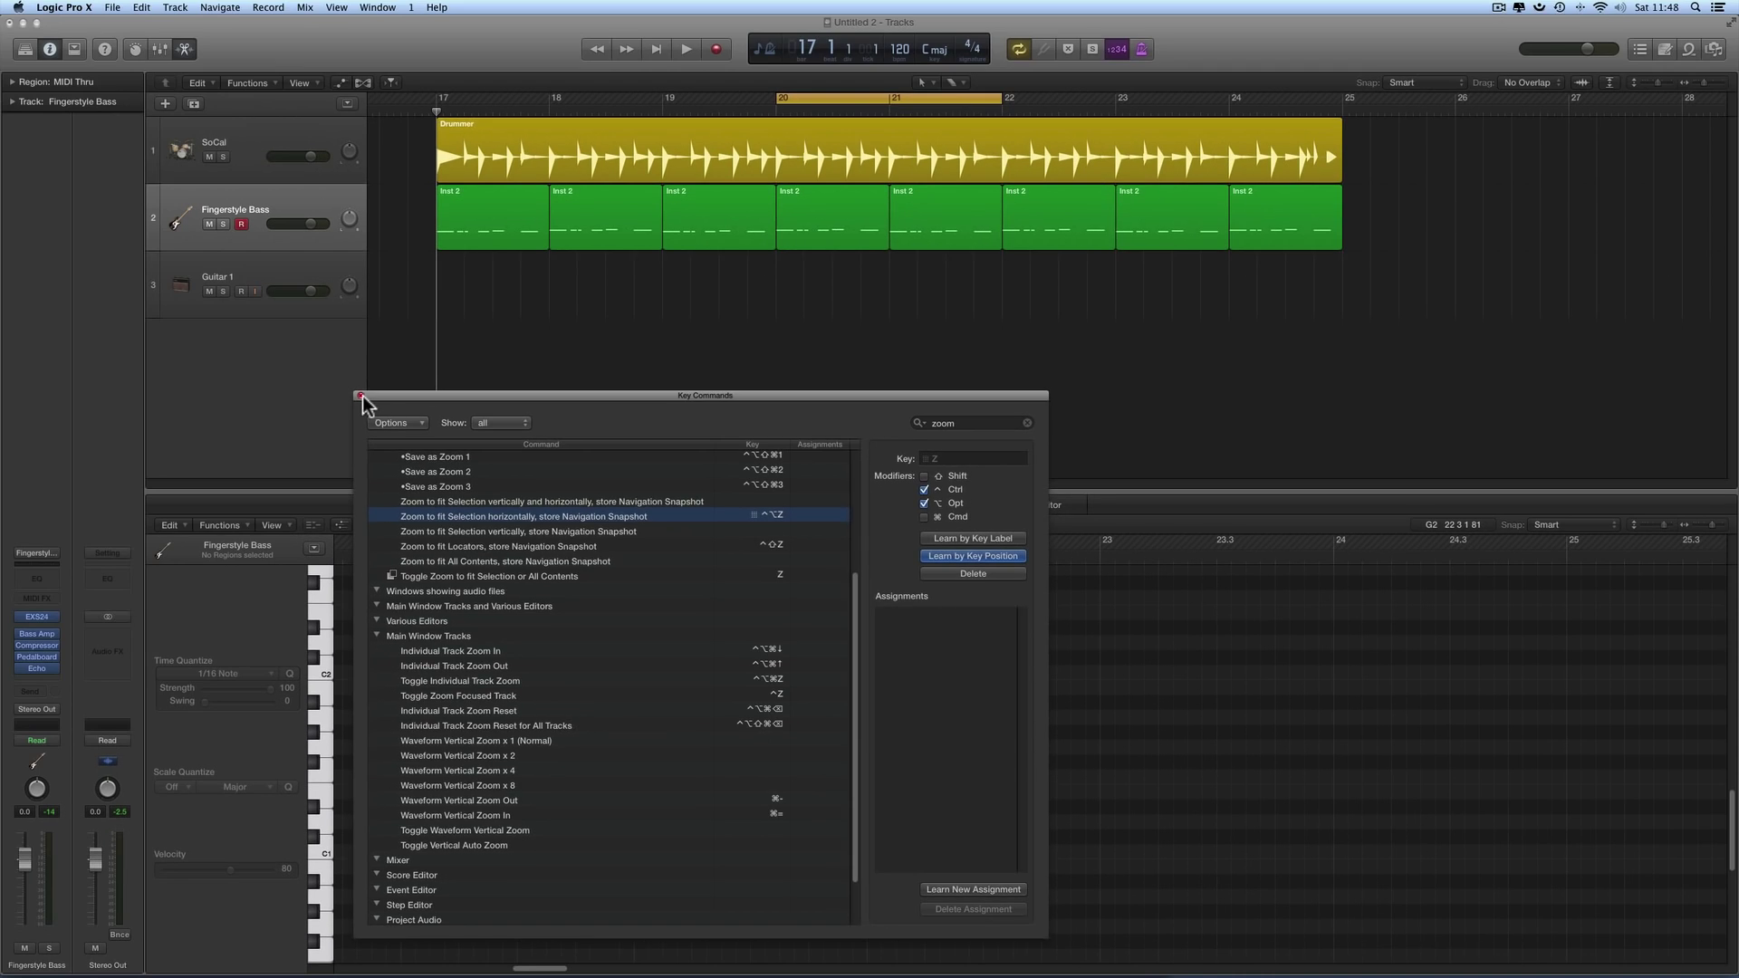
click(361, 396)
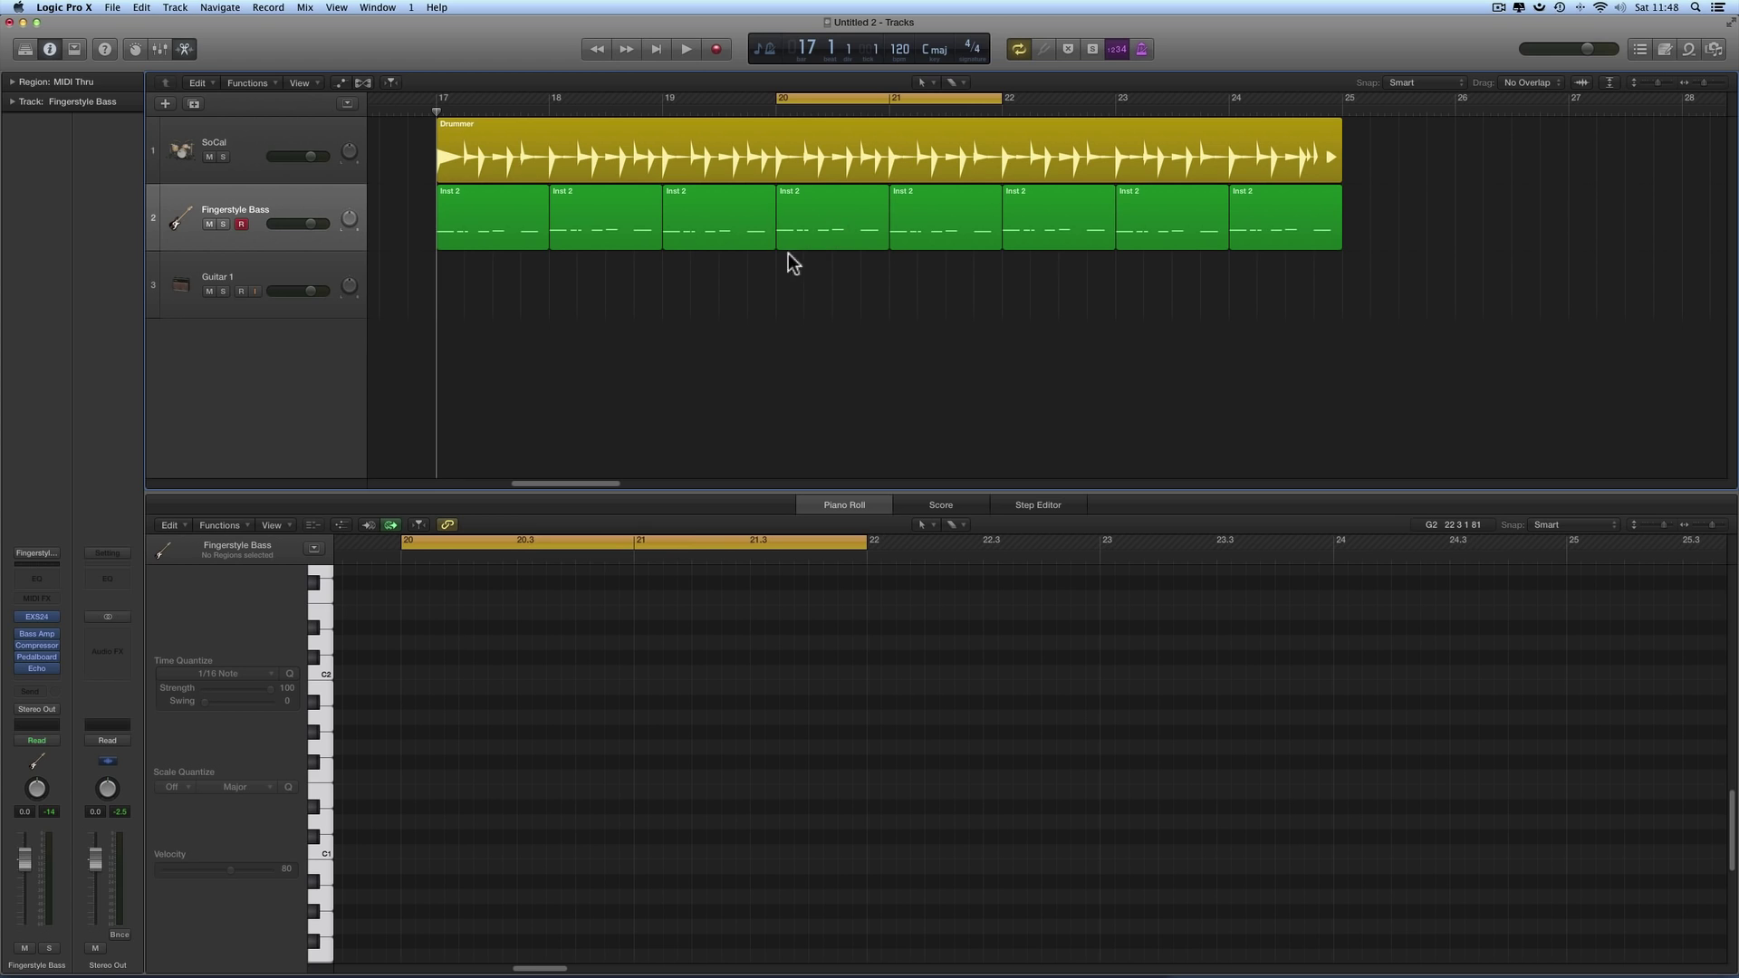
Step: Select the three Fingerstyle Bass regions from bar 19 to bar 22 and zoom the Tracks area horizontally to fit them
drag(920, 289, 715, 217)
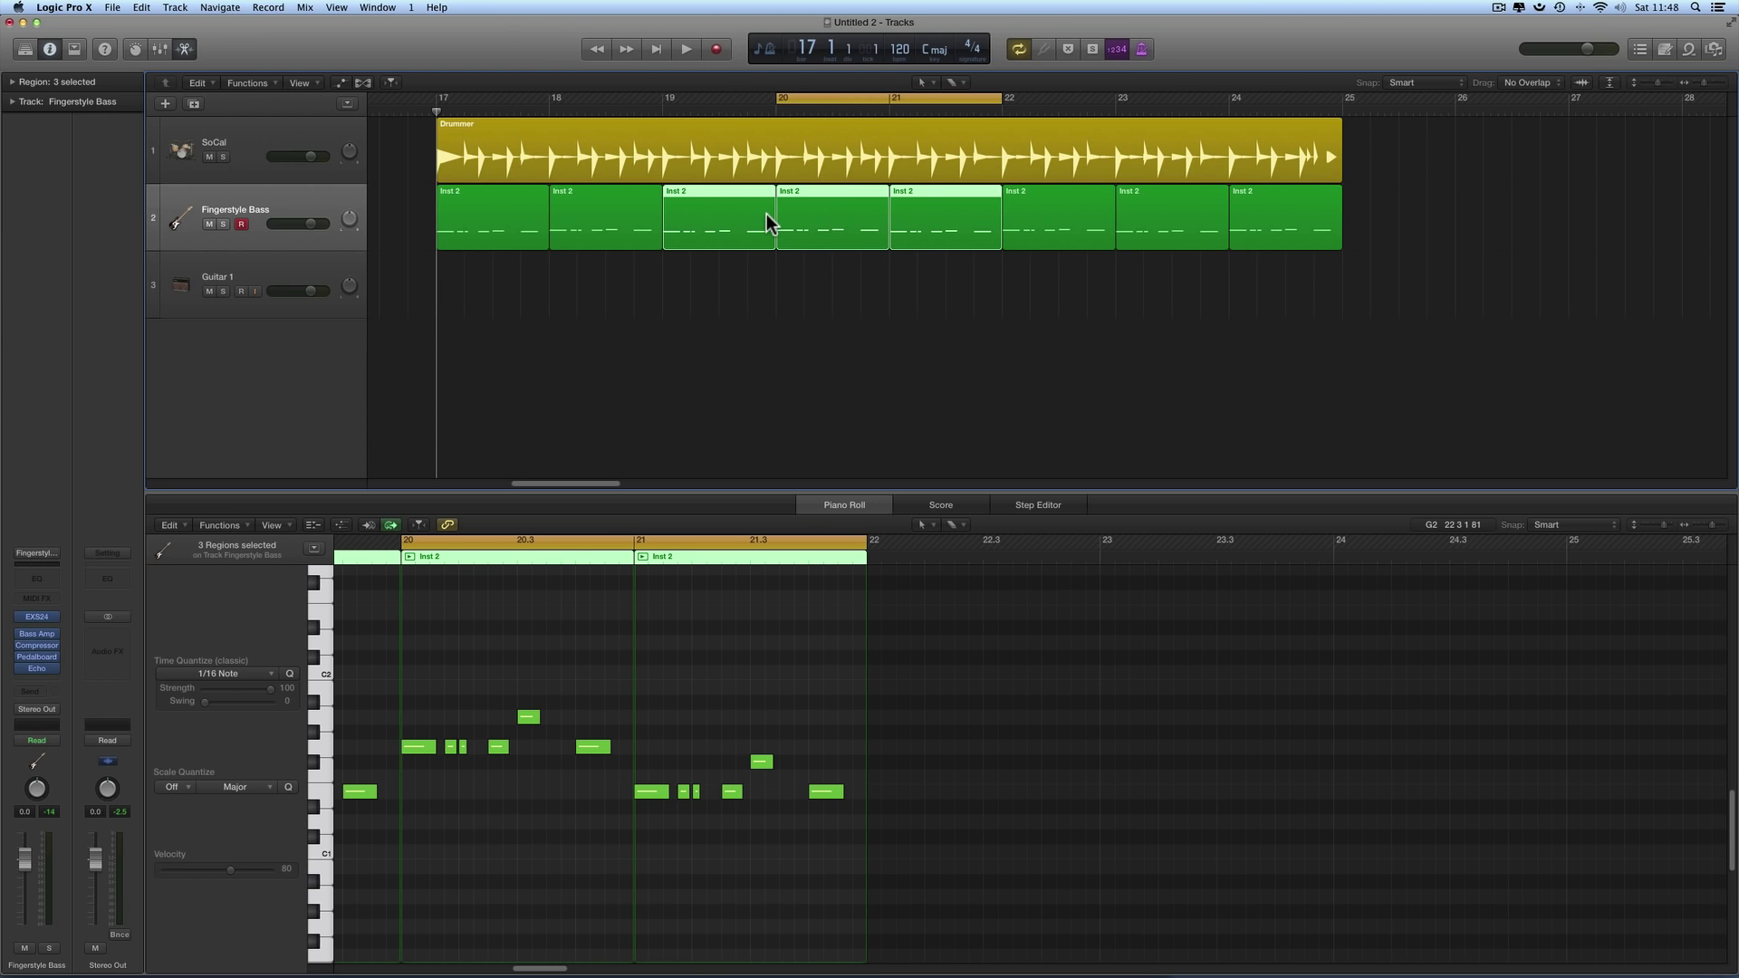
key(z)
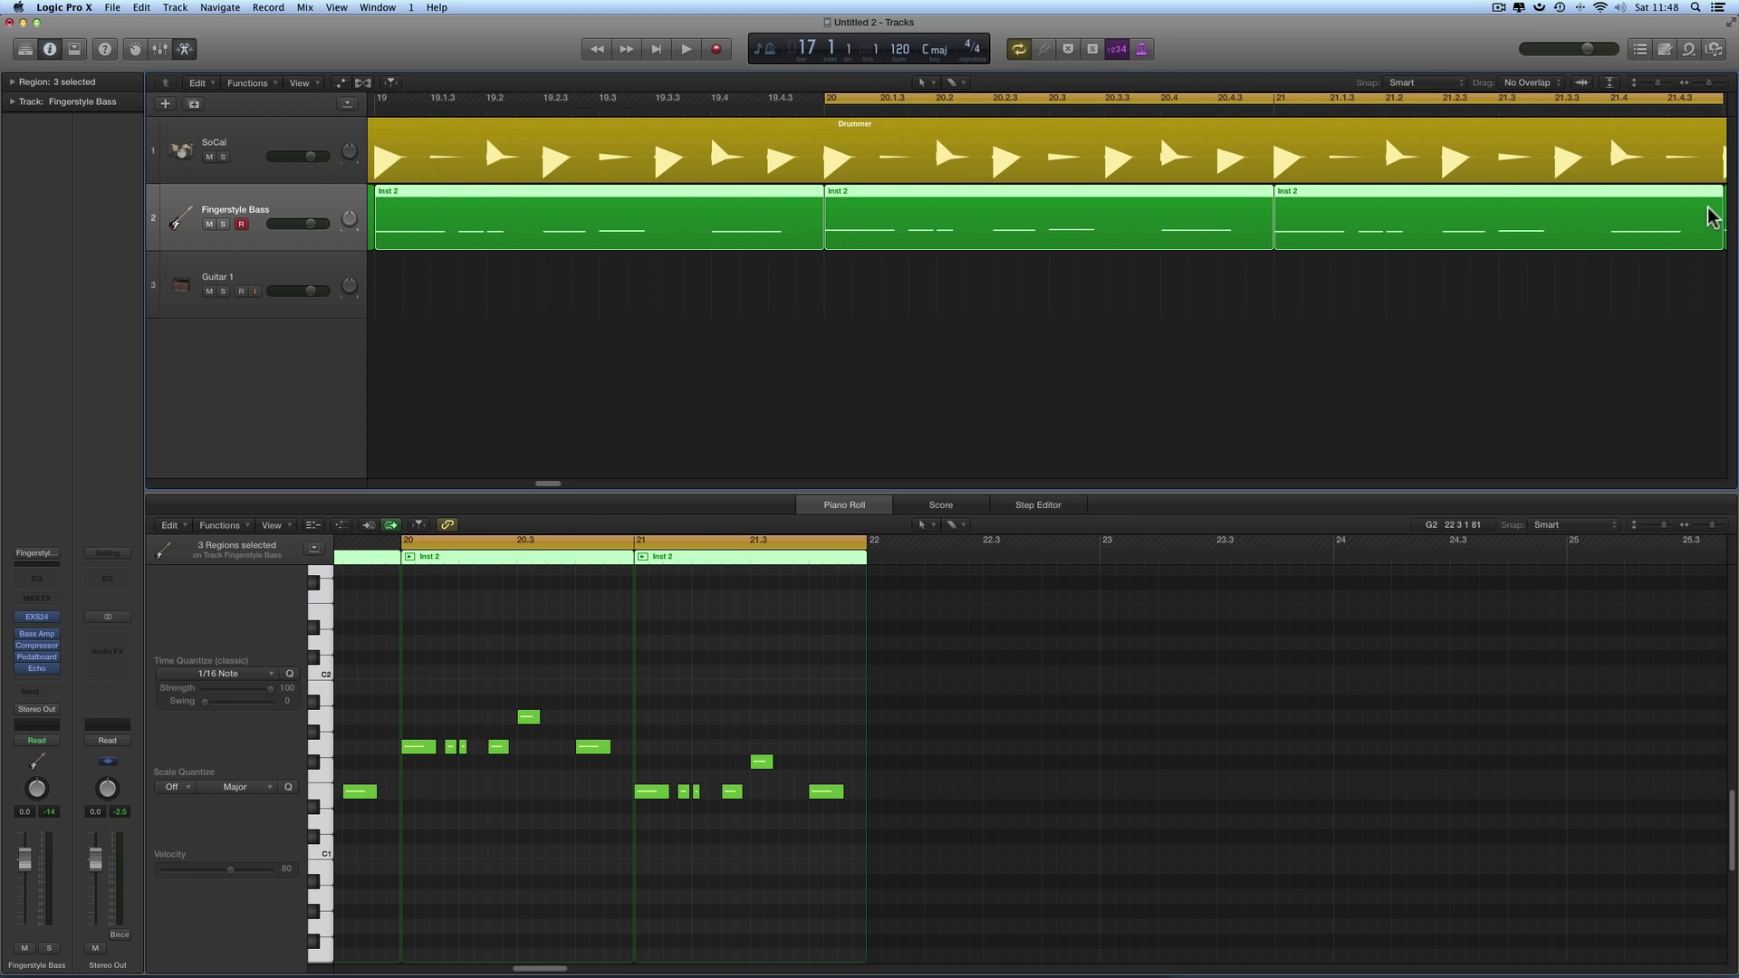
click(1695, 82)
click(1697, 82)
scroll(875, 338, left, 5)
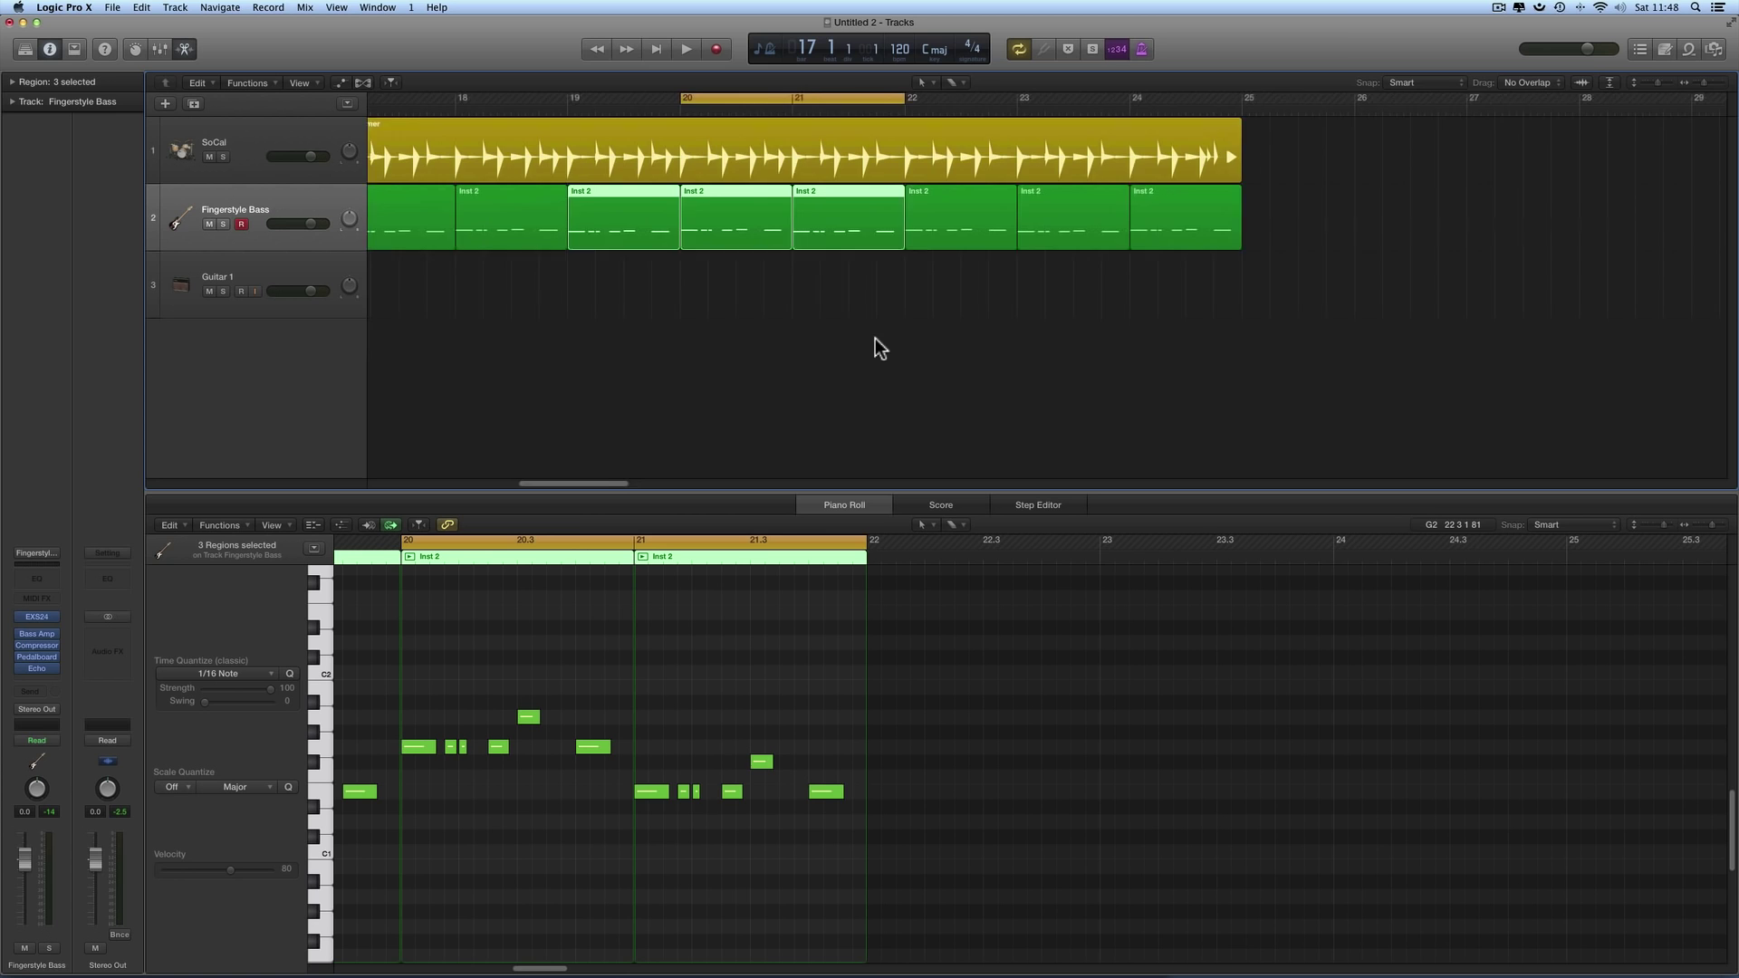
Step: Select the three Fingerstyle Bass regions from bar 21 to bar 24 and zoom the Piano Roll horizontally to fit them
click(931, 299)
drag(1246, 281, 992, 231)
scroll(1153, 621, right, 3)
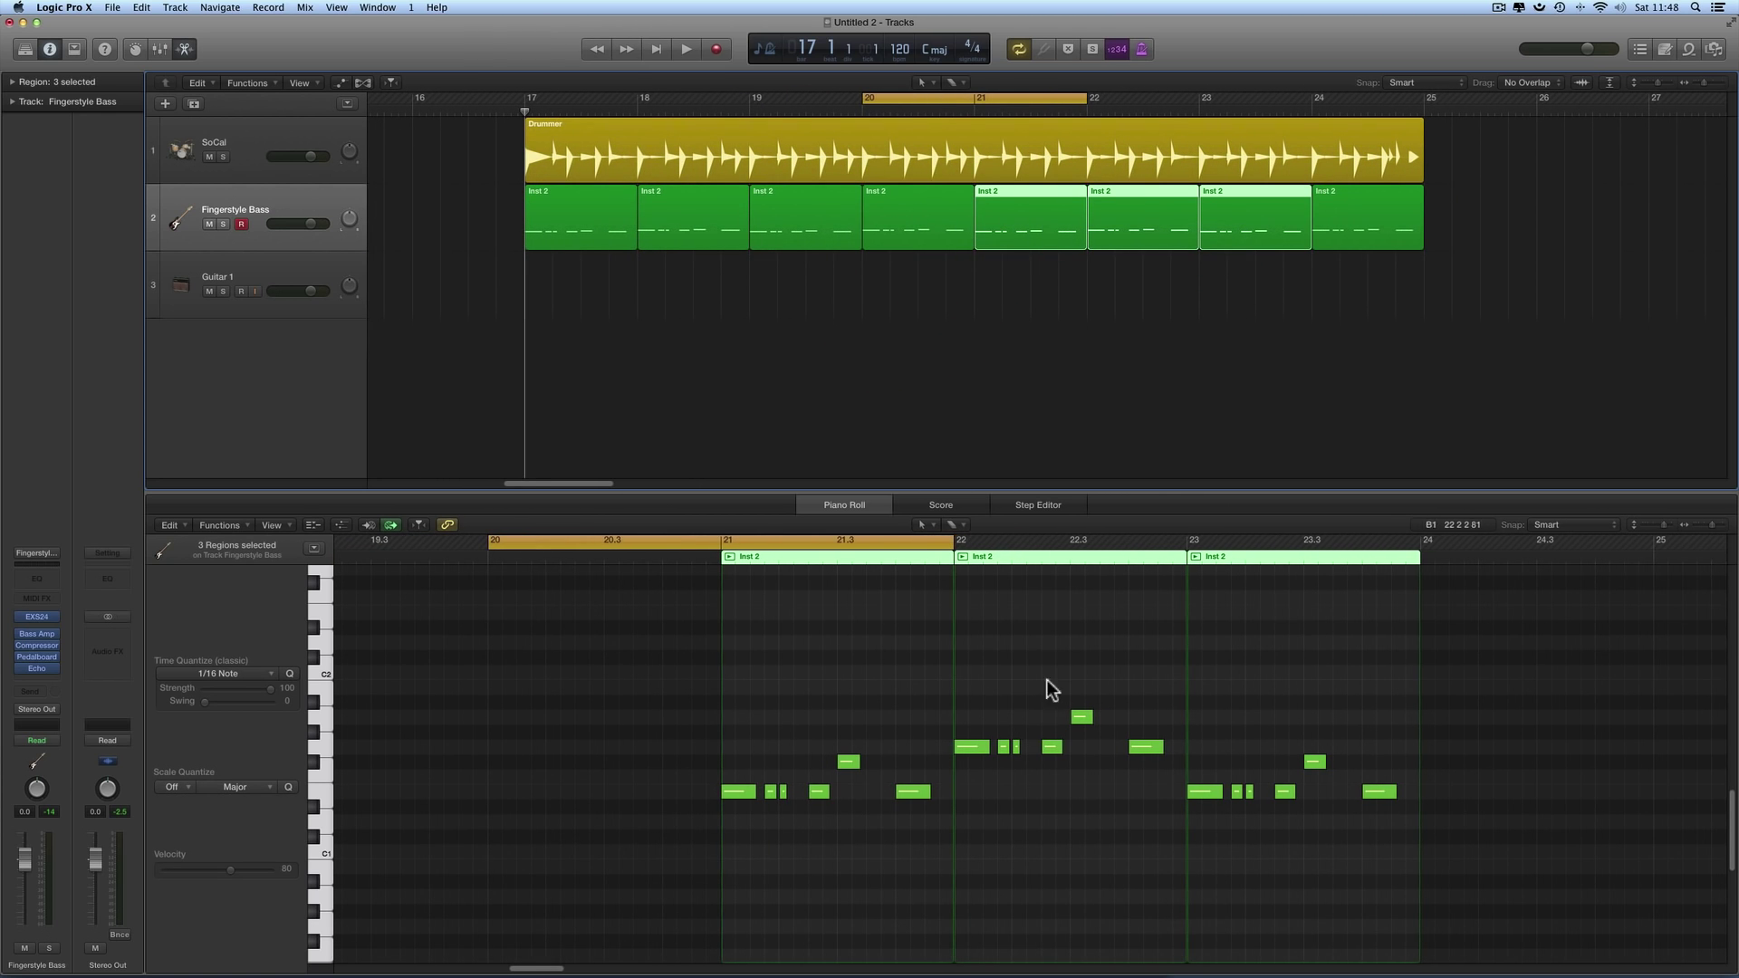
click(1704, 525)
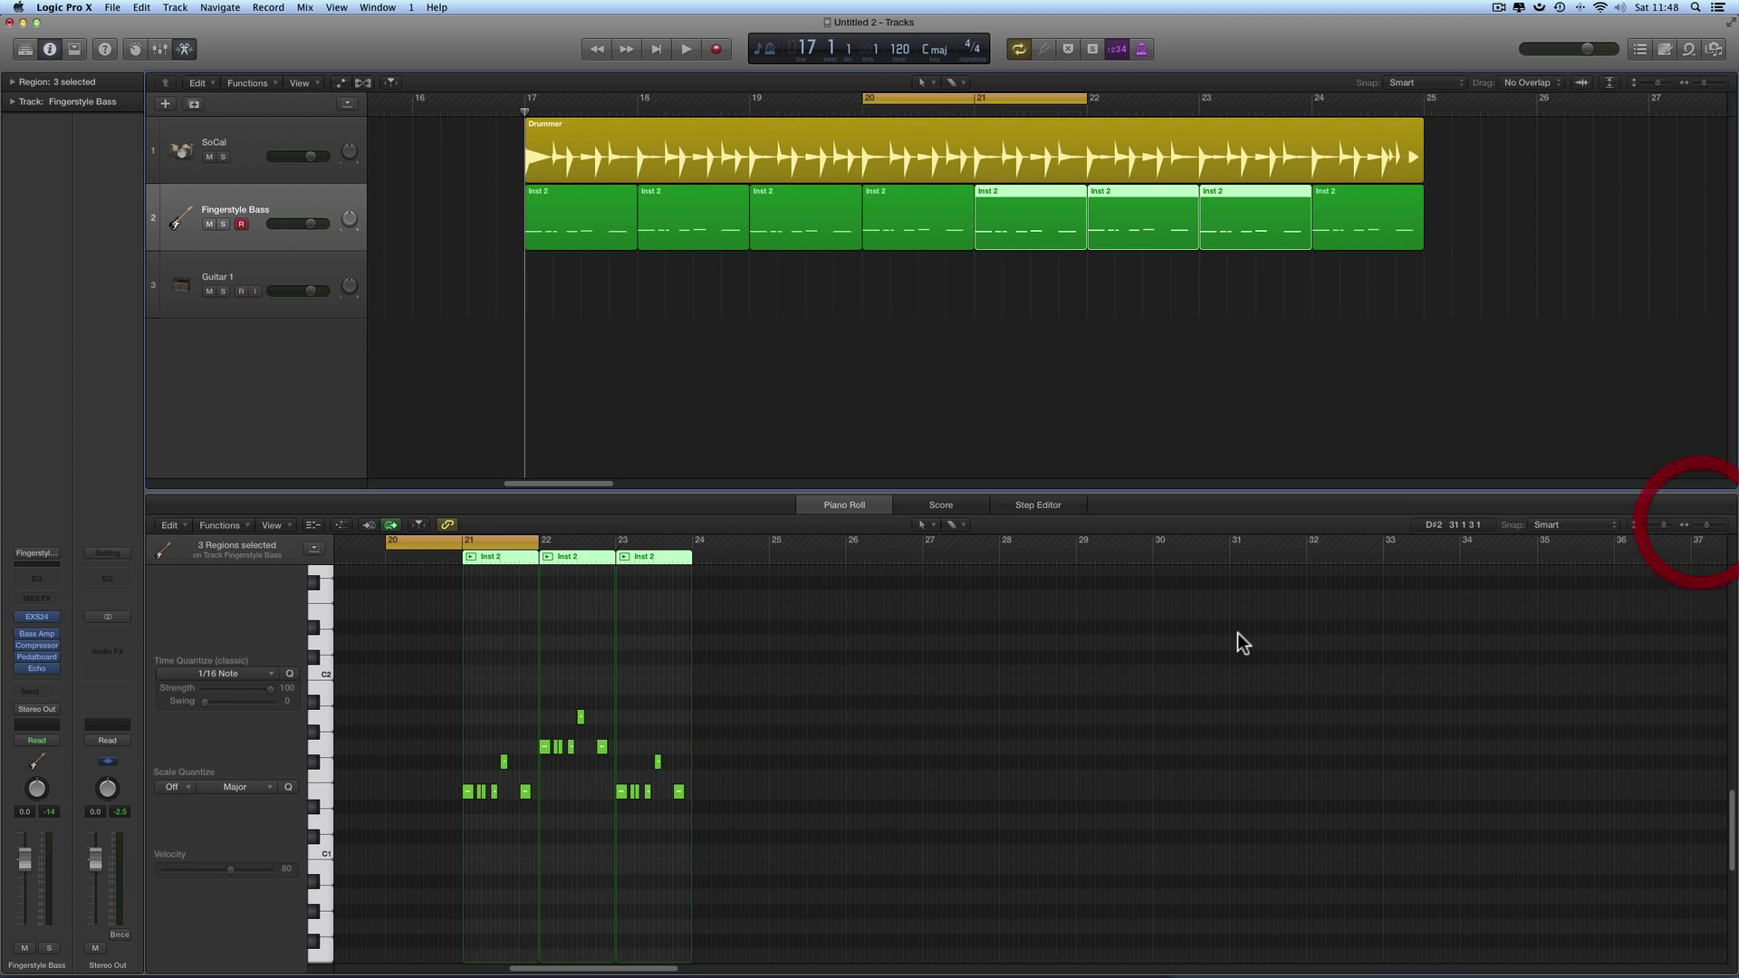
click(612, 521)
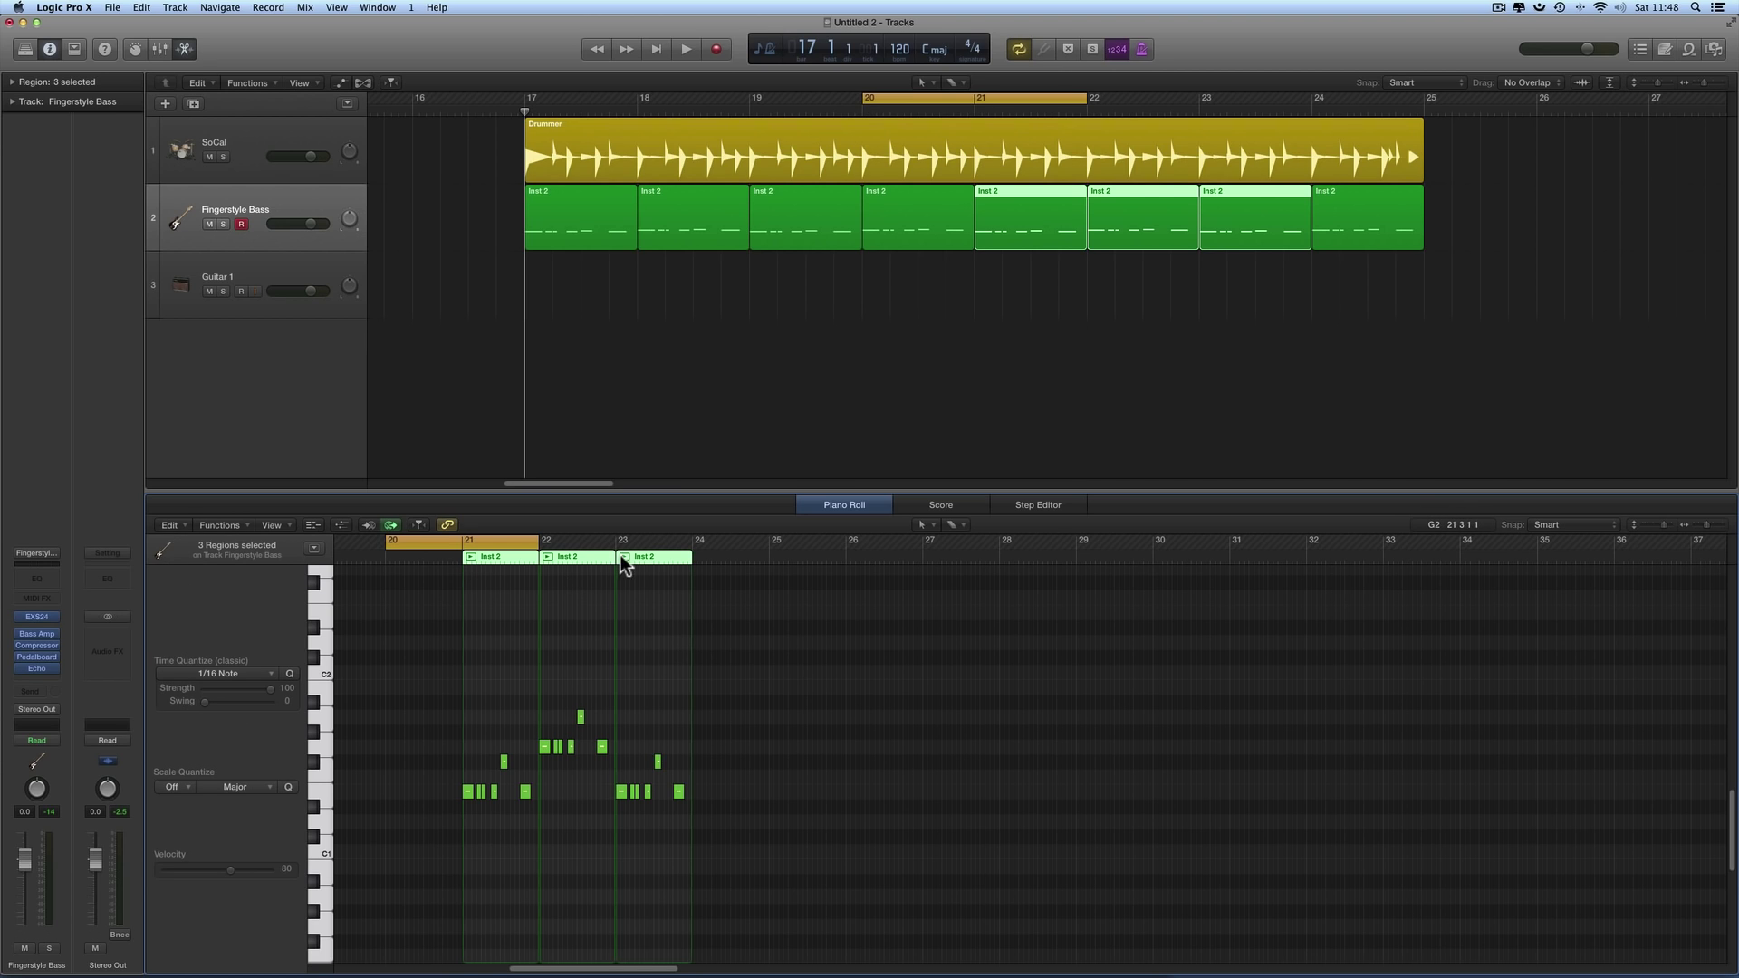
ctrl+alt+click(958, 648)
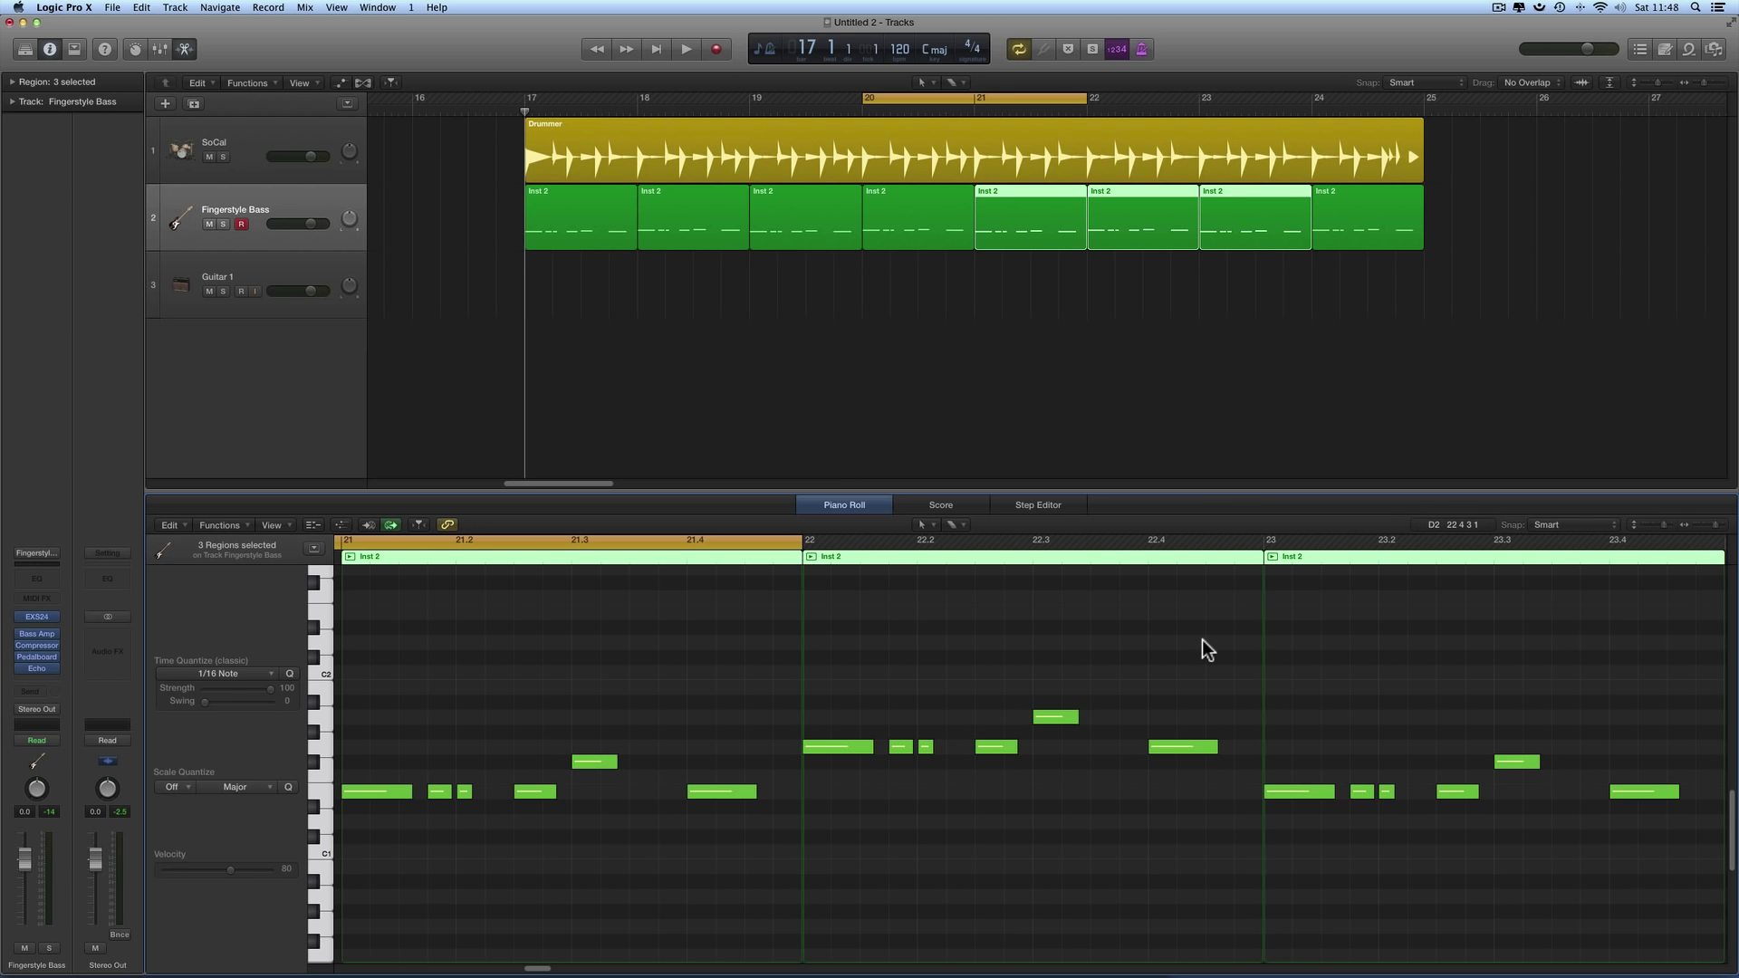
click(1694, 525)
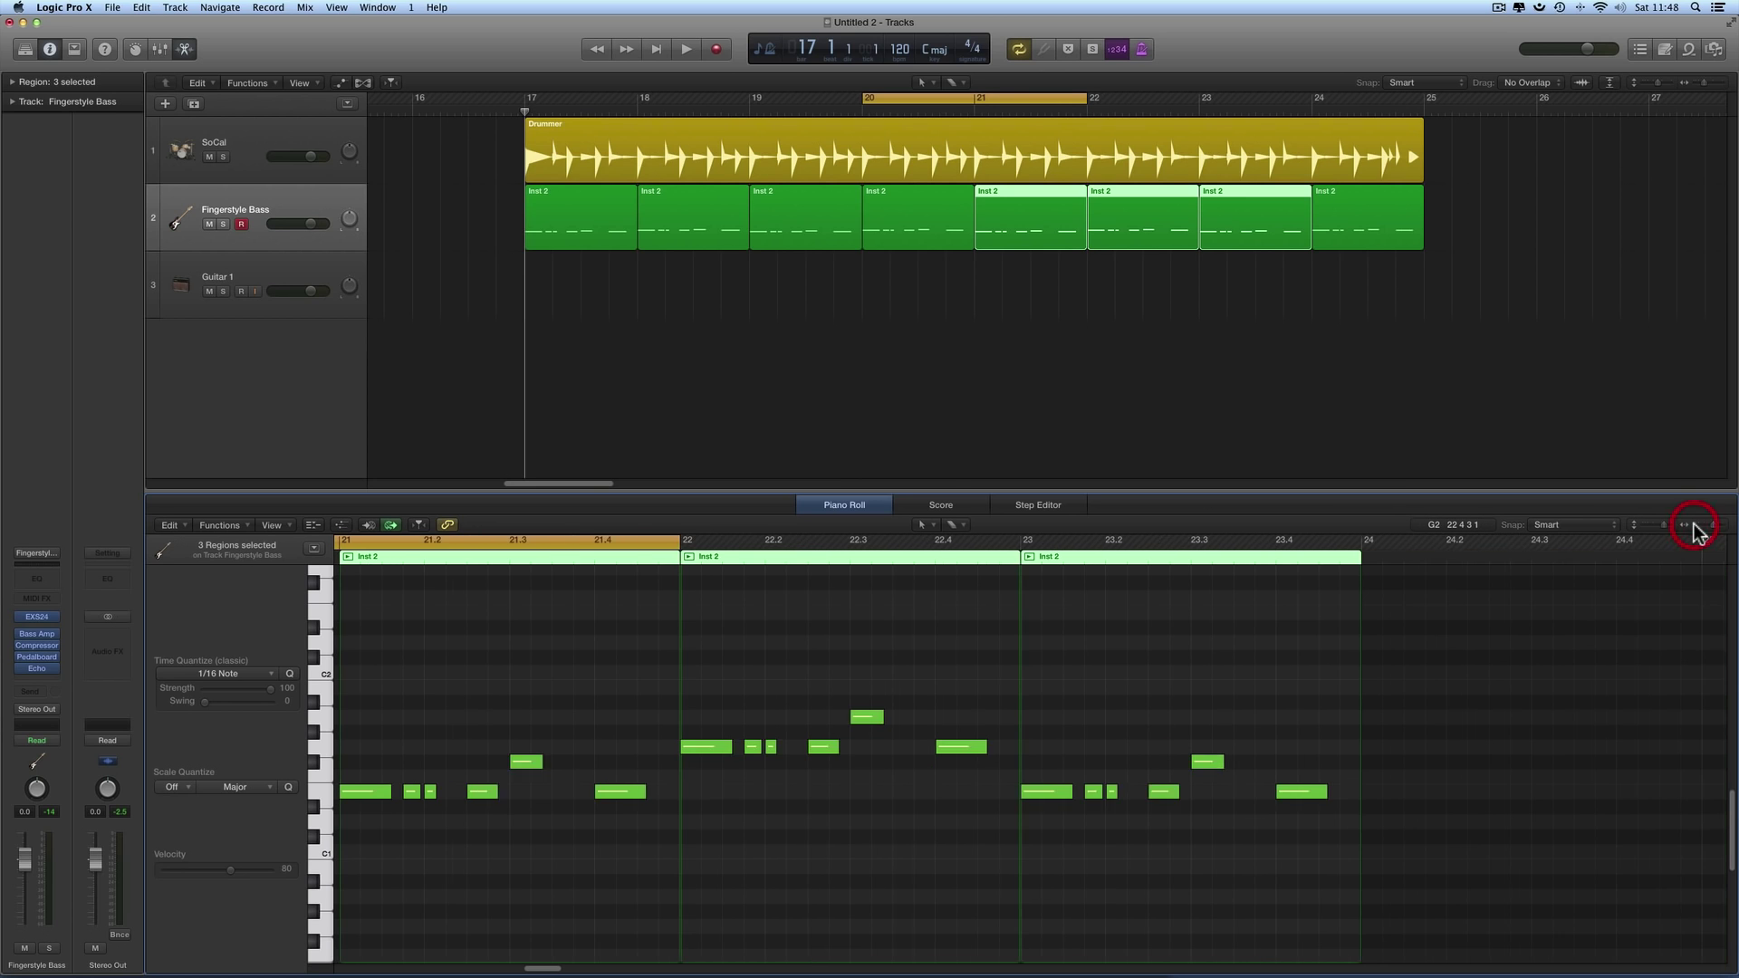
Step: Make a Marquee selection across all three tracks from about beat 2 of bar 18 to mid-bar 22, and zoom horizontally to fit it
click(904, 276)
key(t)
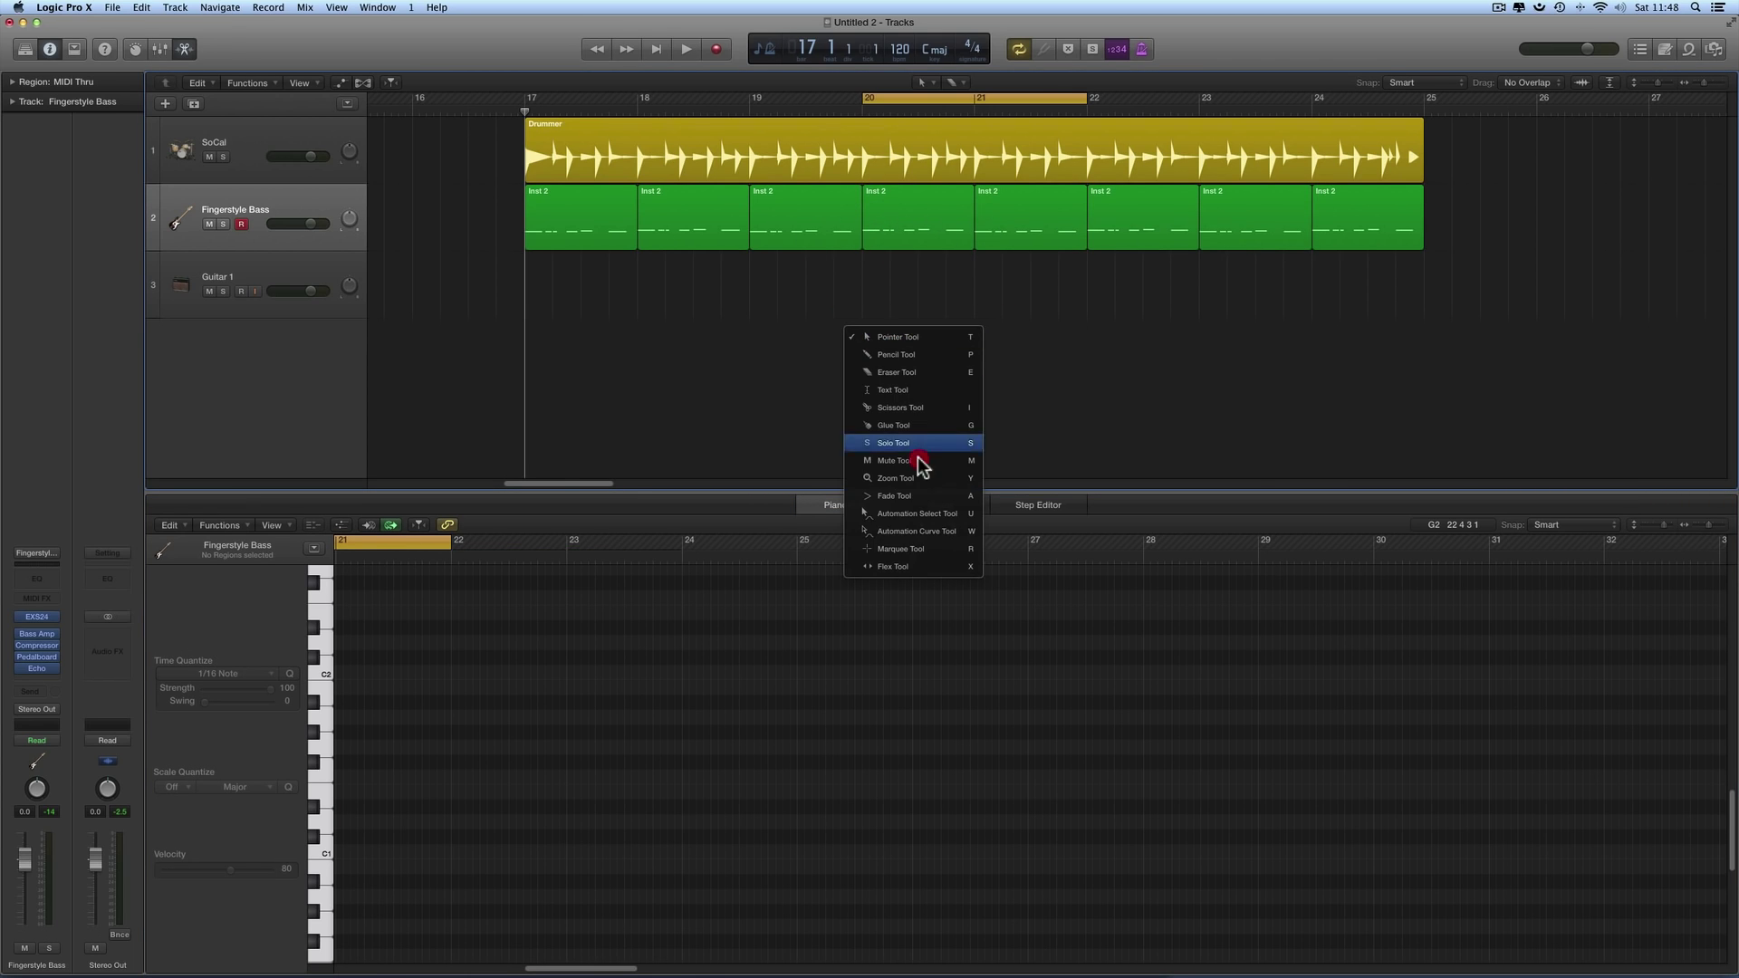
click(911, 550)
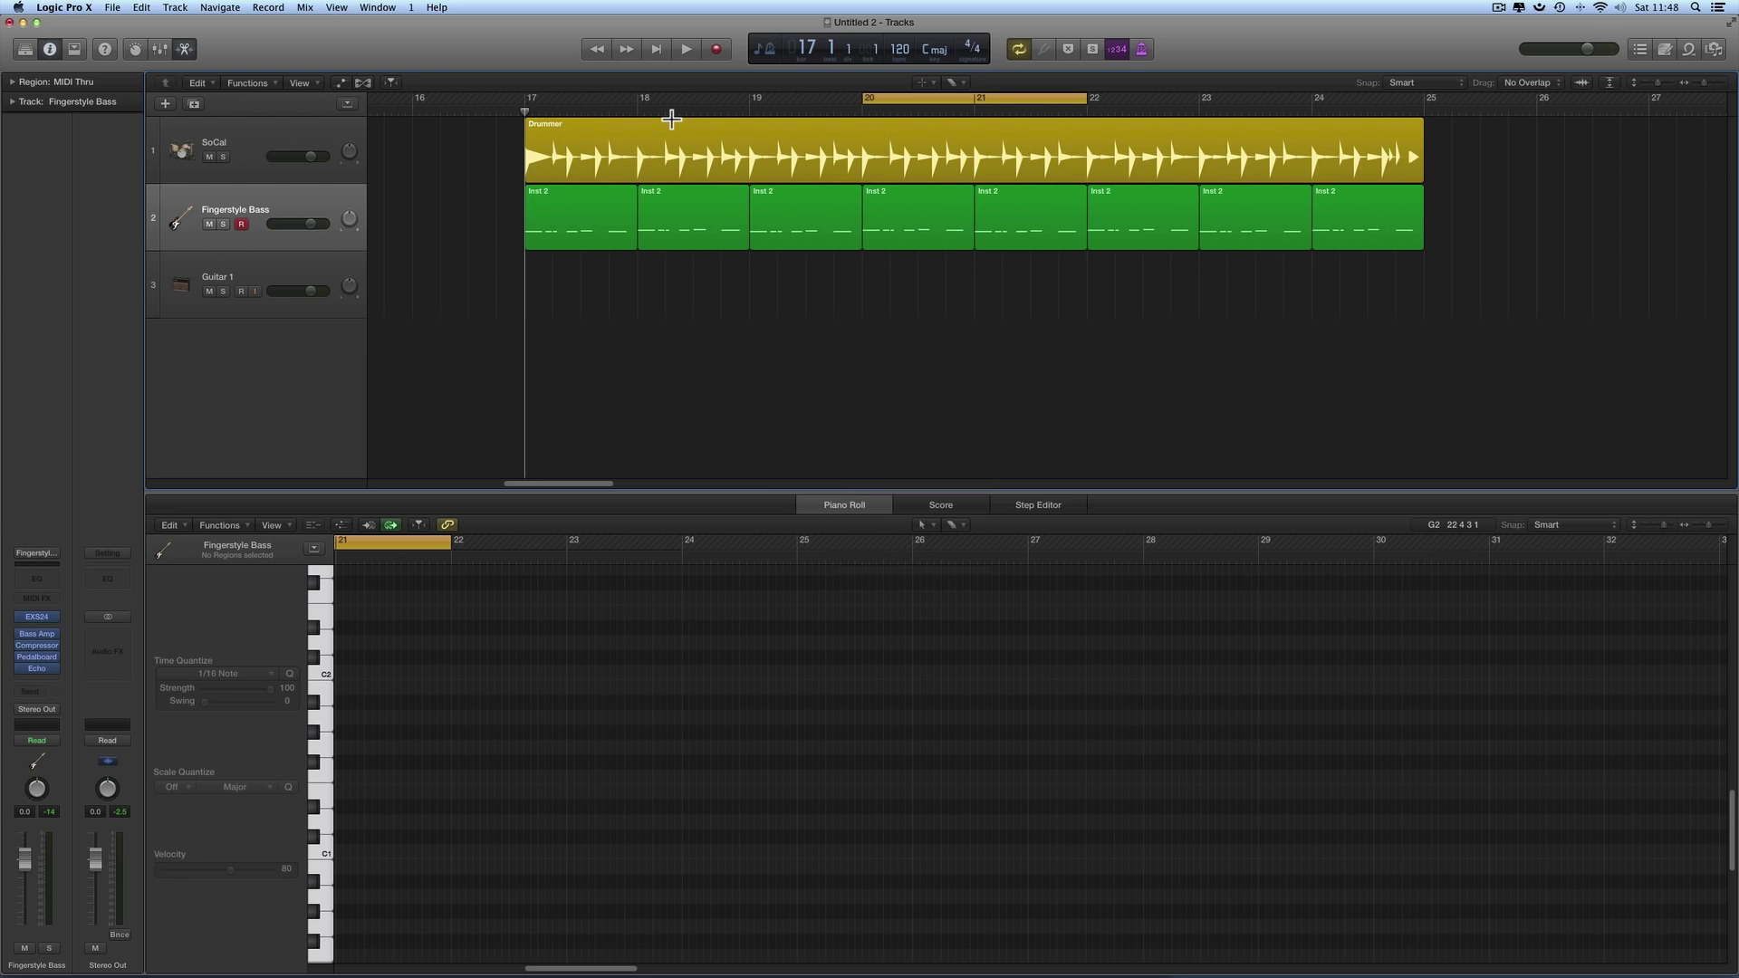
drag(671, 118, 1146, 413)
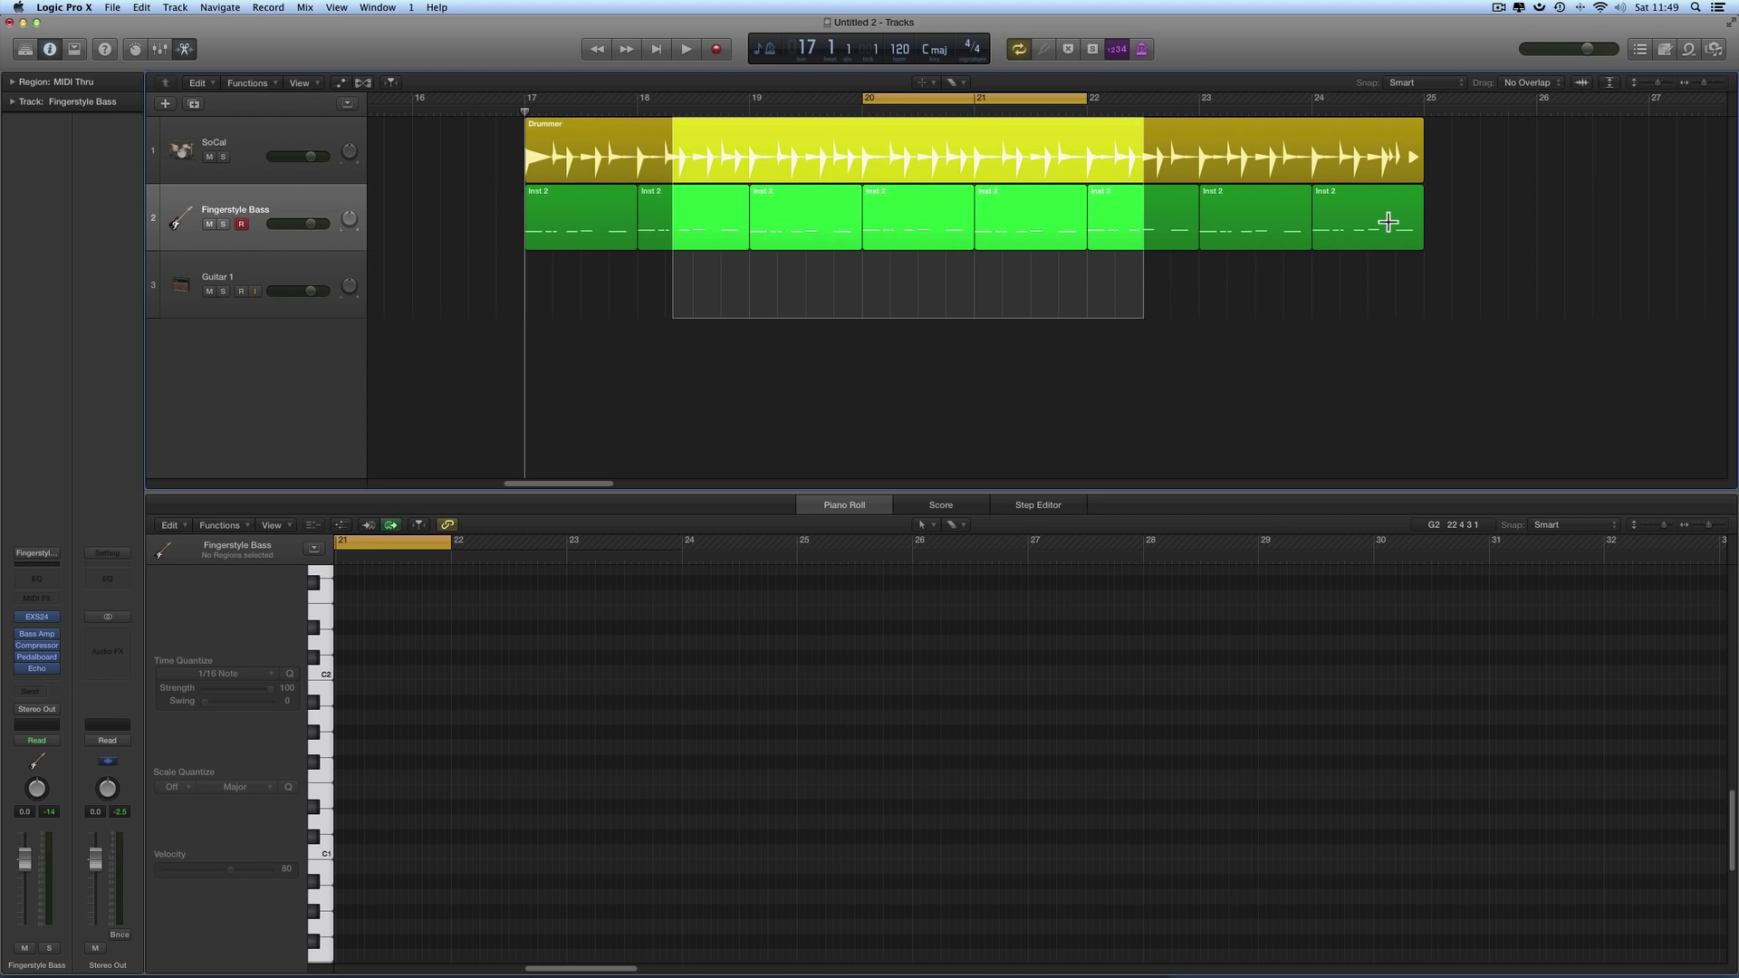
click(772, 76)
ctrl+alt+click(875, 161)
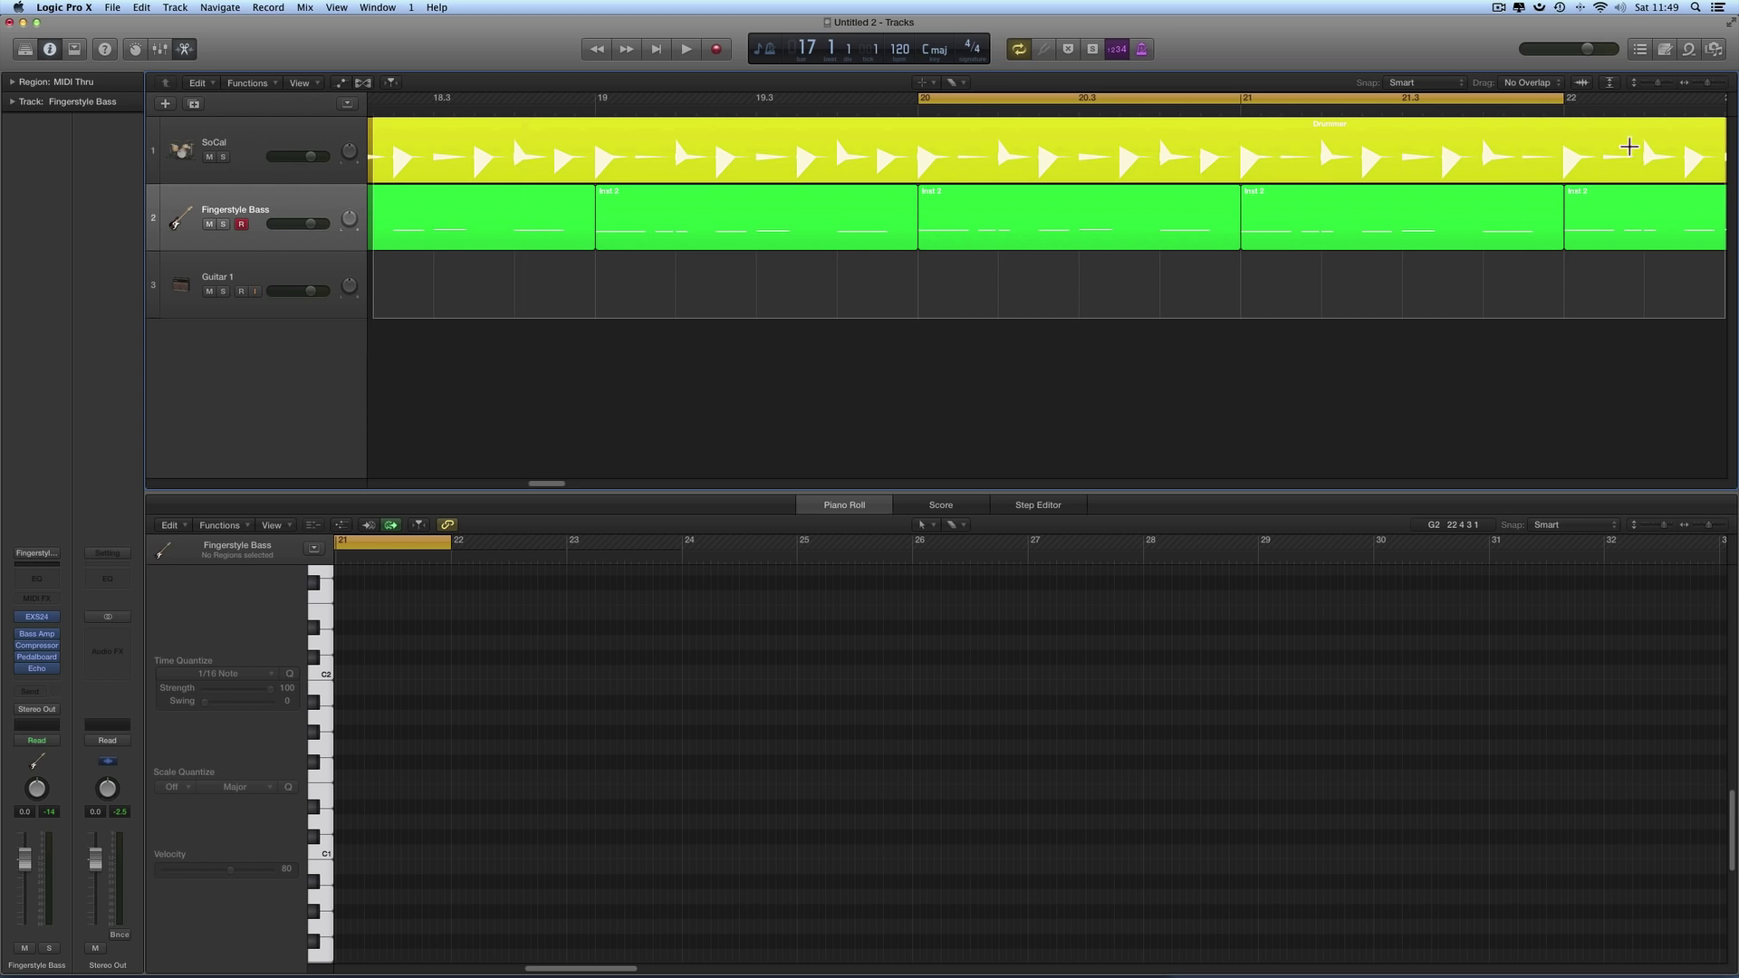
Step: Zoom the Tracks area back out horizontally and clear the Marquee selection
drag(1694, 81, 1670, 82)
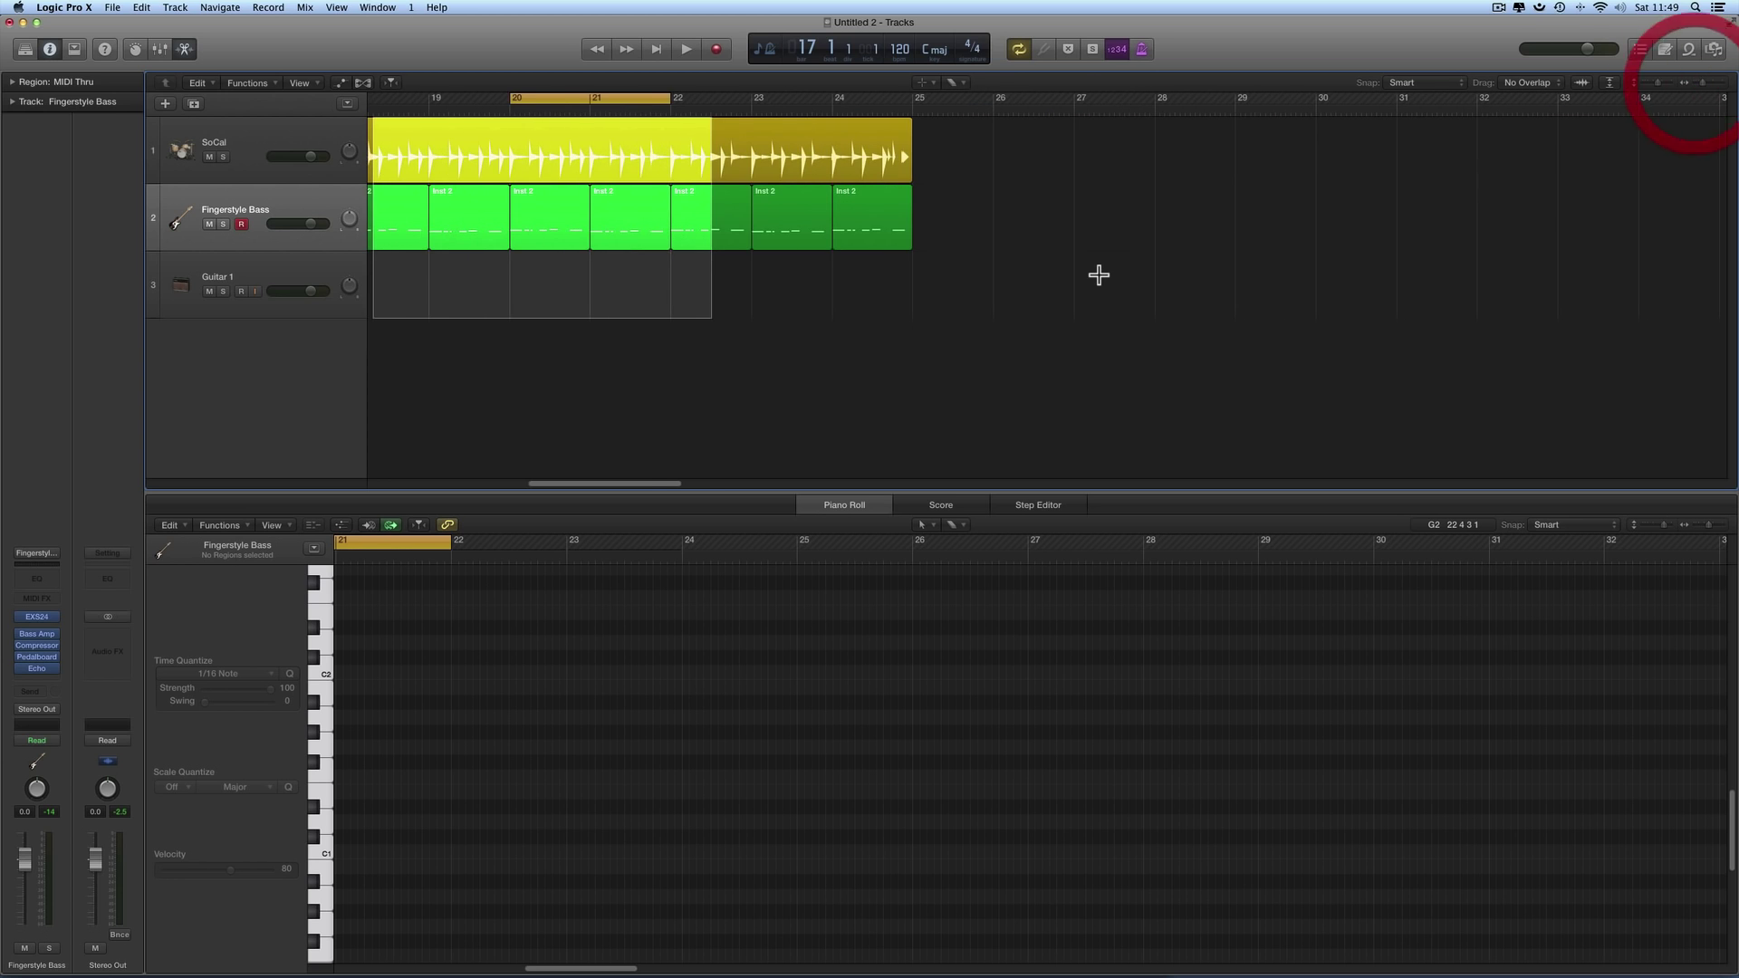
click(321, 199)
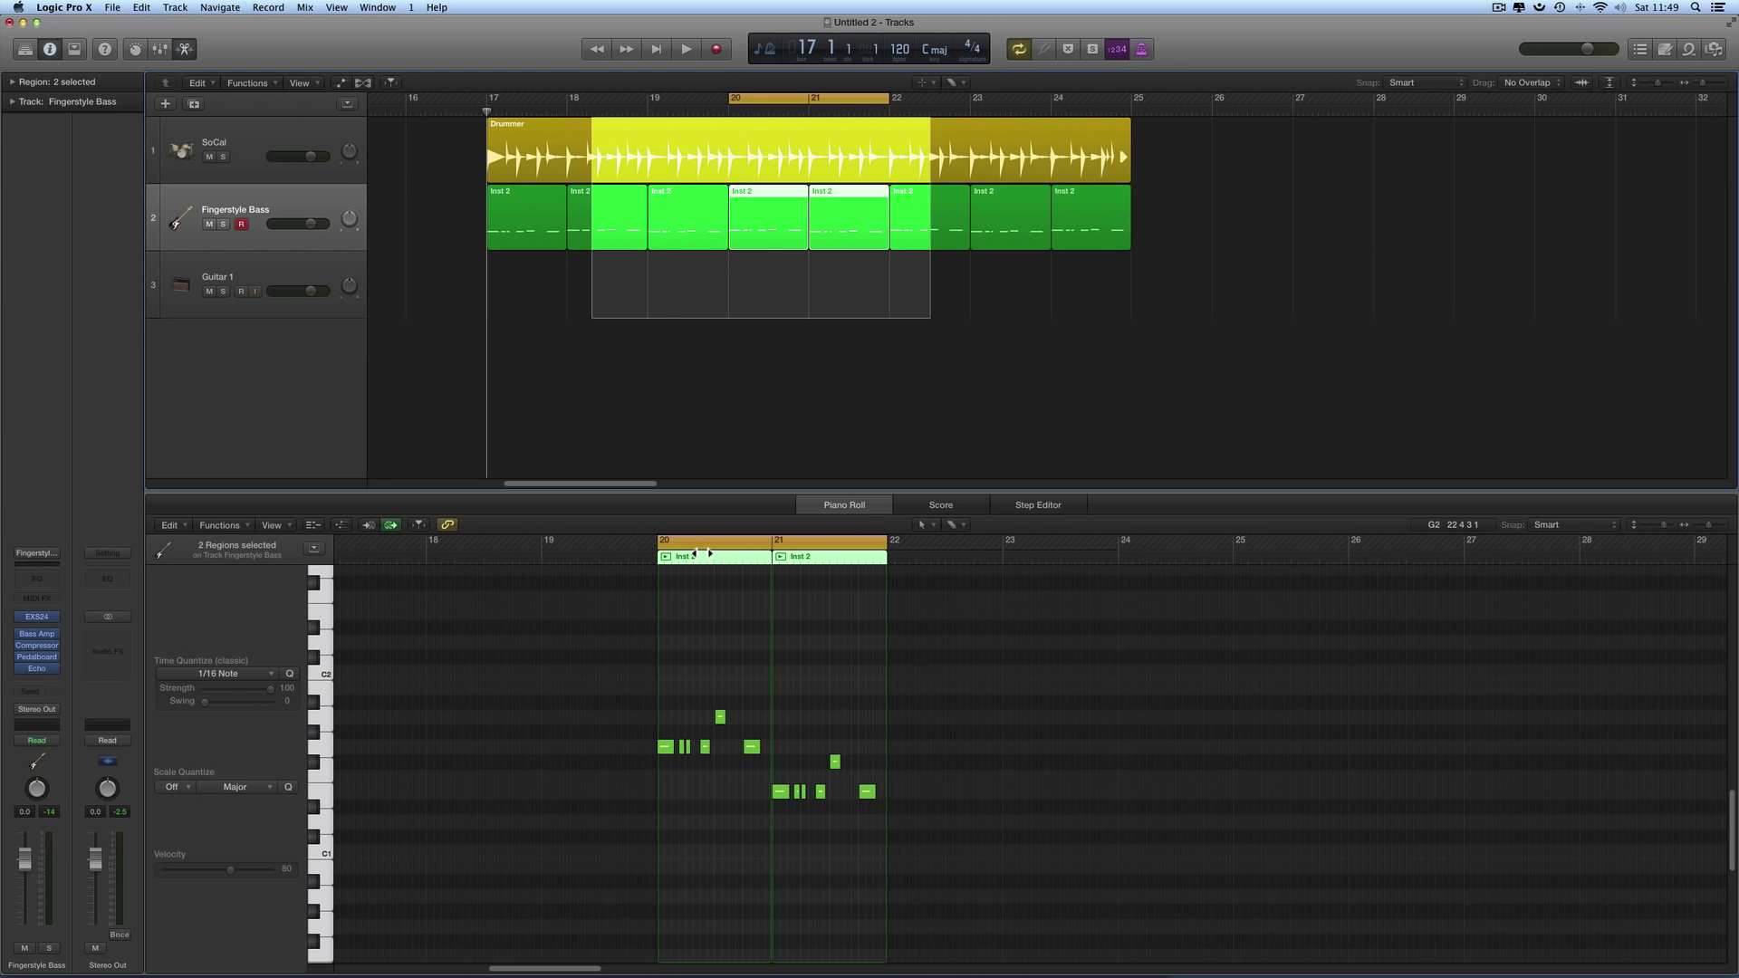
scroll(777, 369, left, 3)
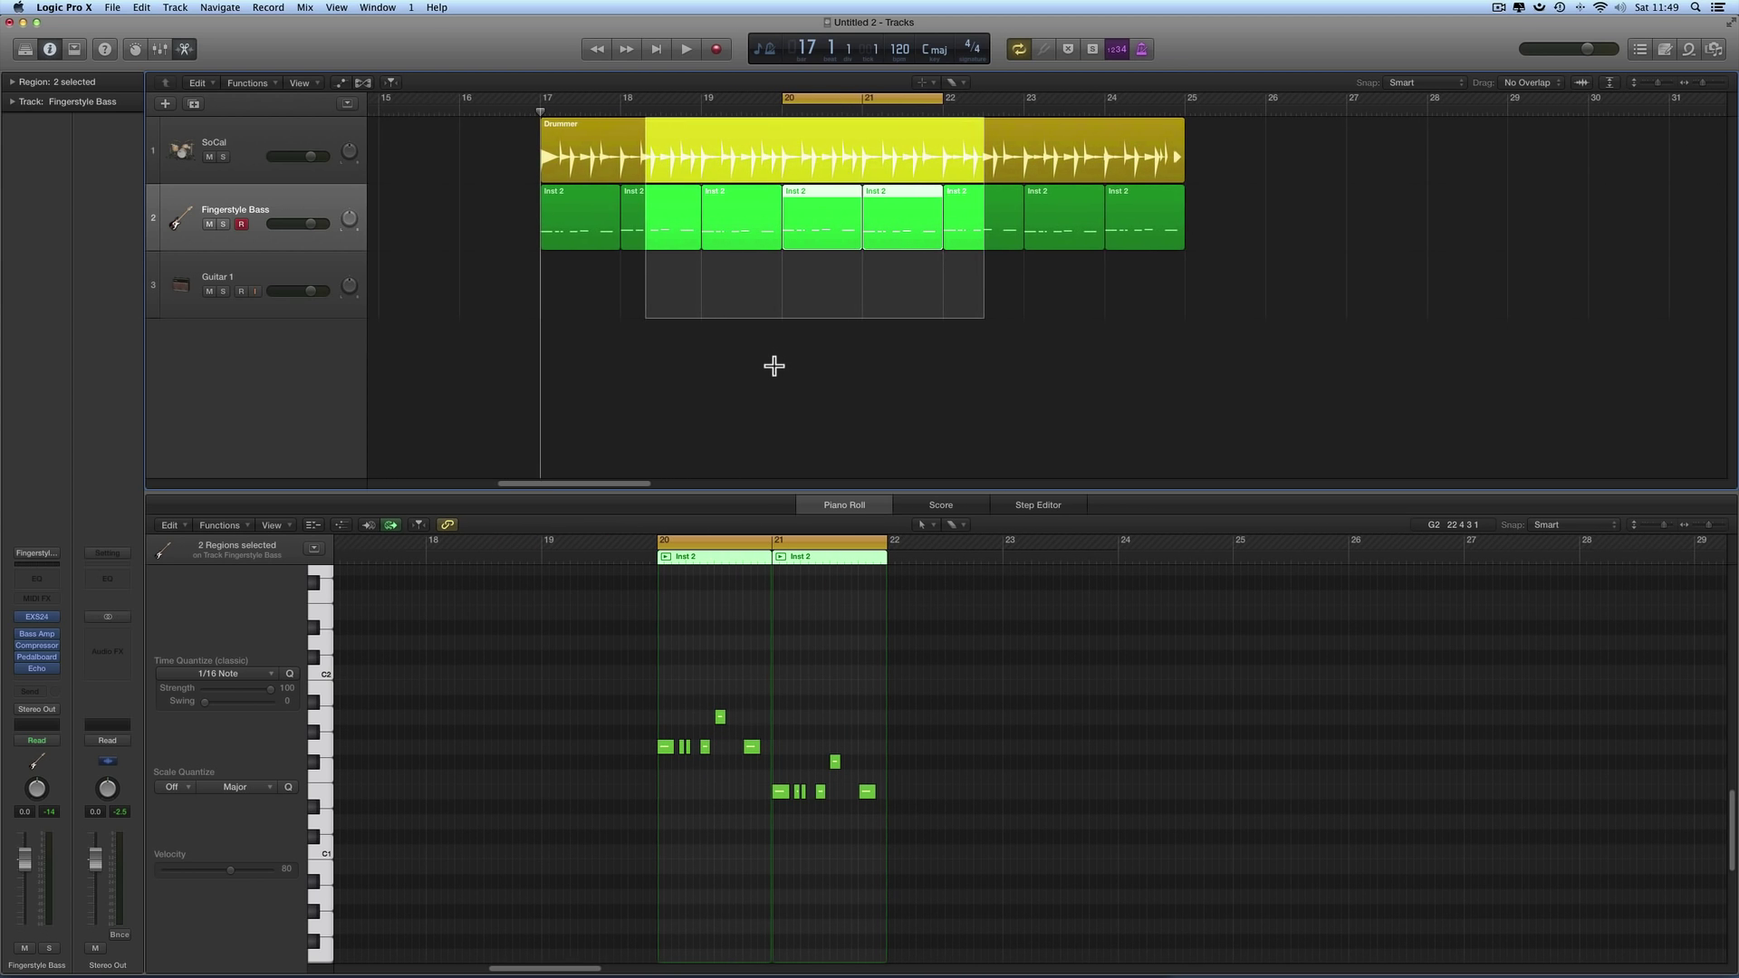
click(832, 341)
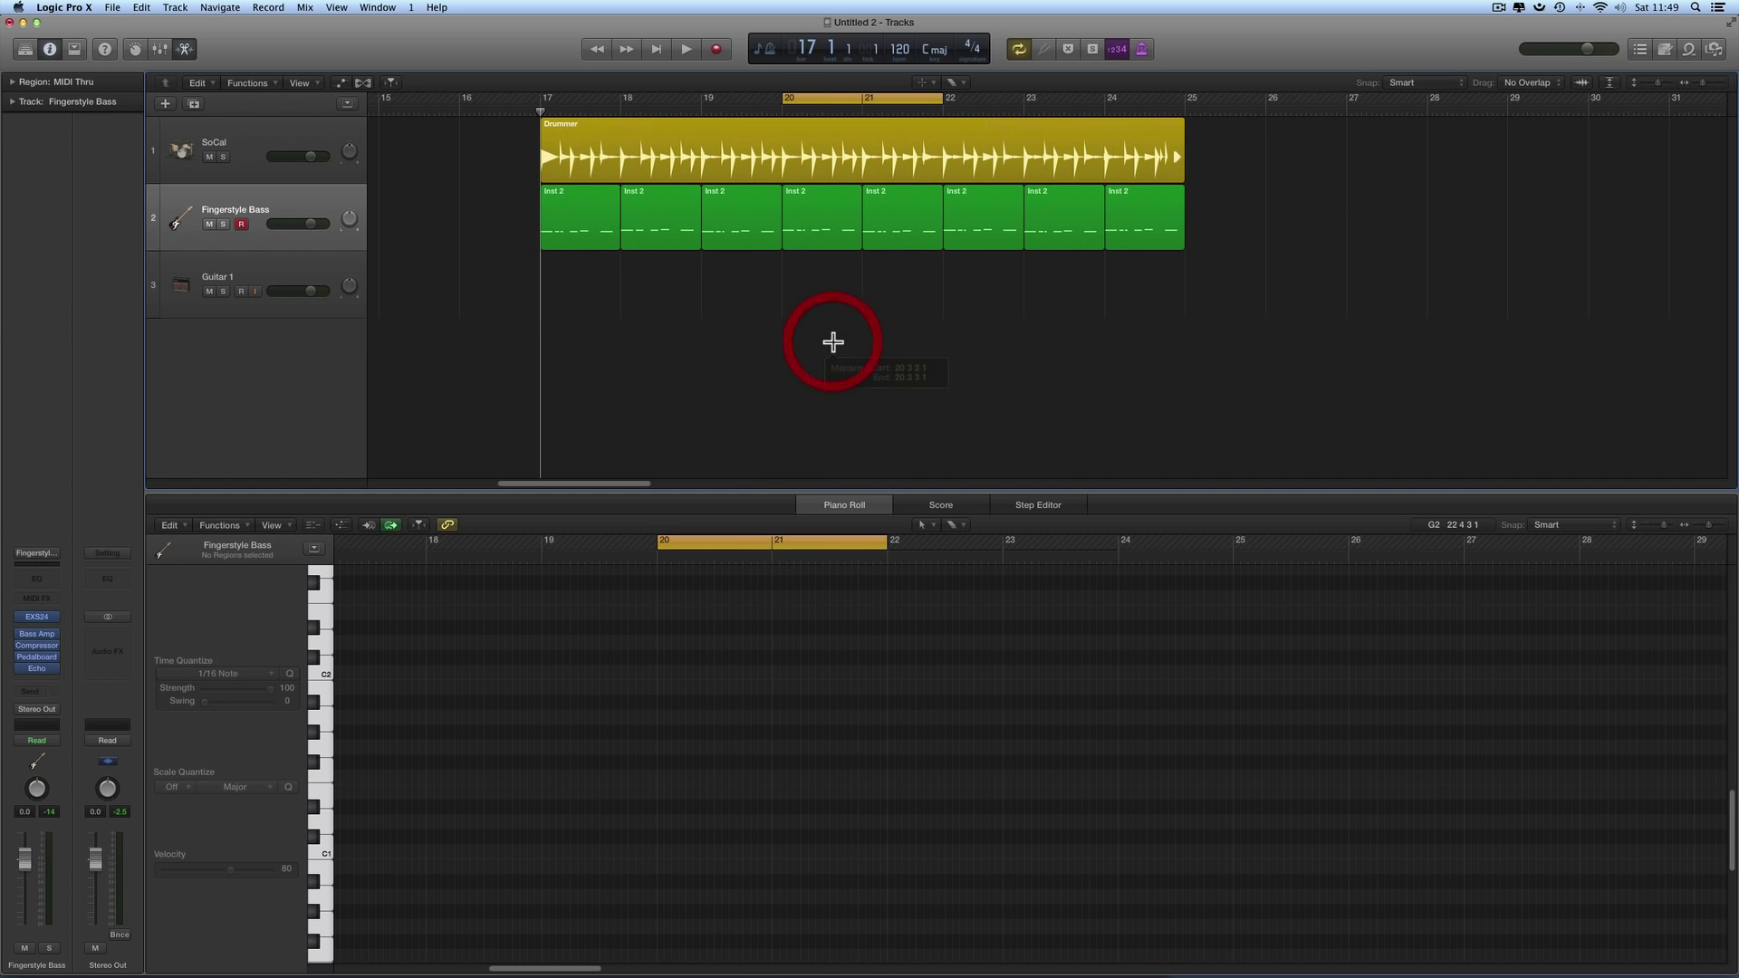
Step: With the Pointer tool, select the three Fingerstyle Bass regions from bar 19 to bar 22 and set the locators to them
right_click(832, 342)
drag(883, 281, 749, 256)
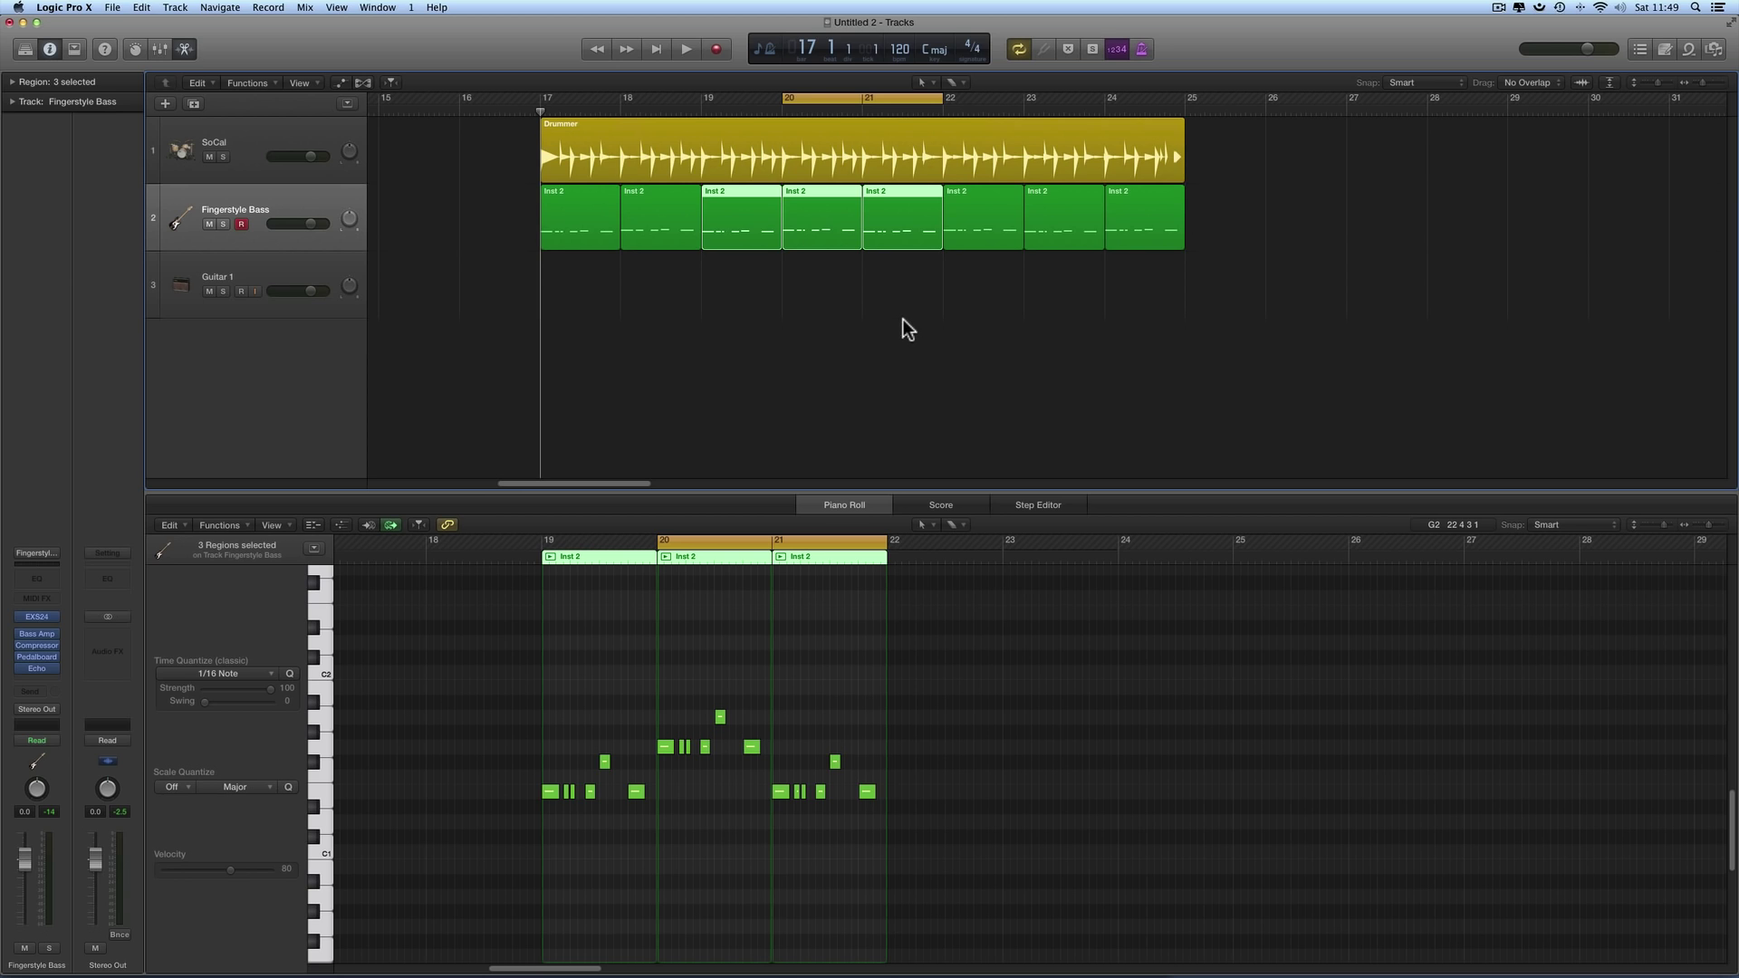
drag(903, 319, 761, 221)
key(super+u)
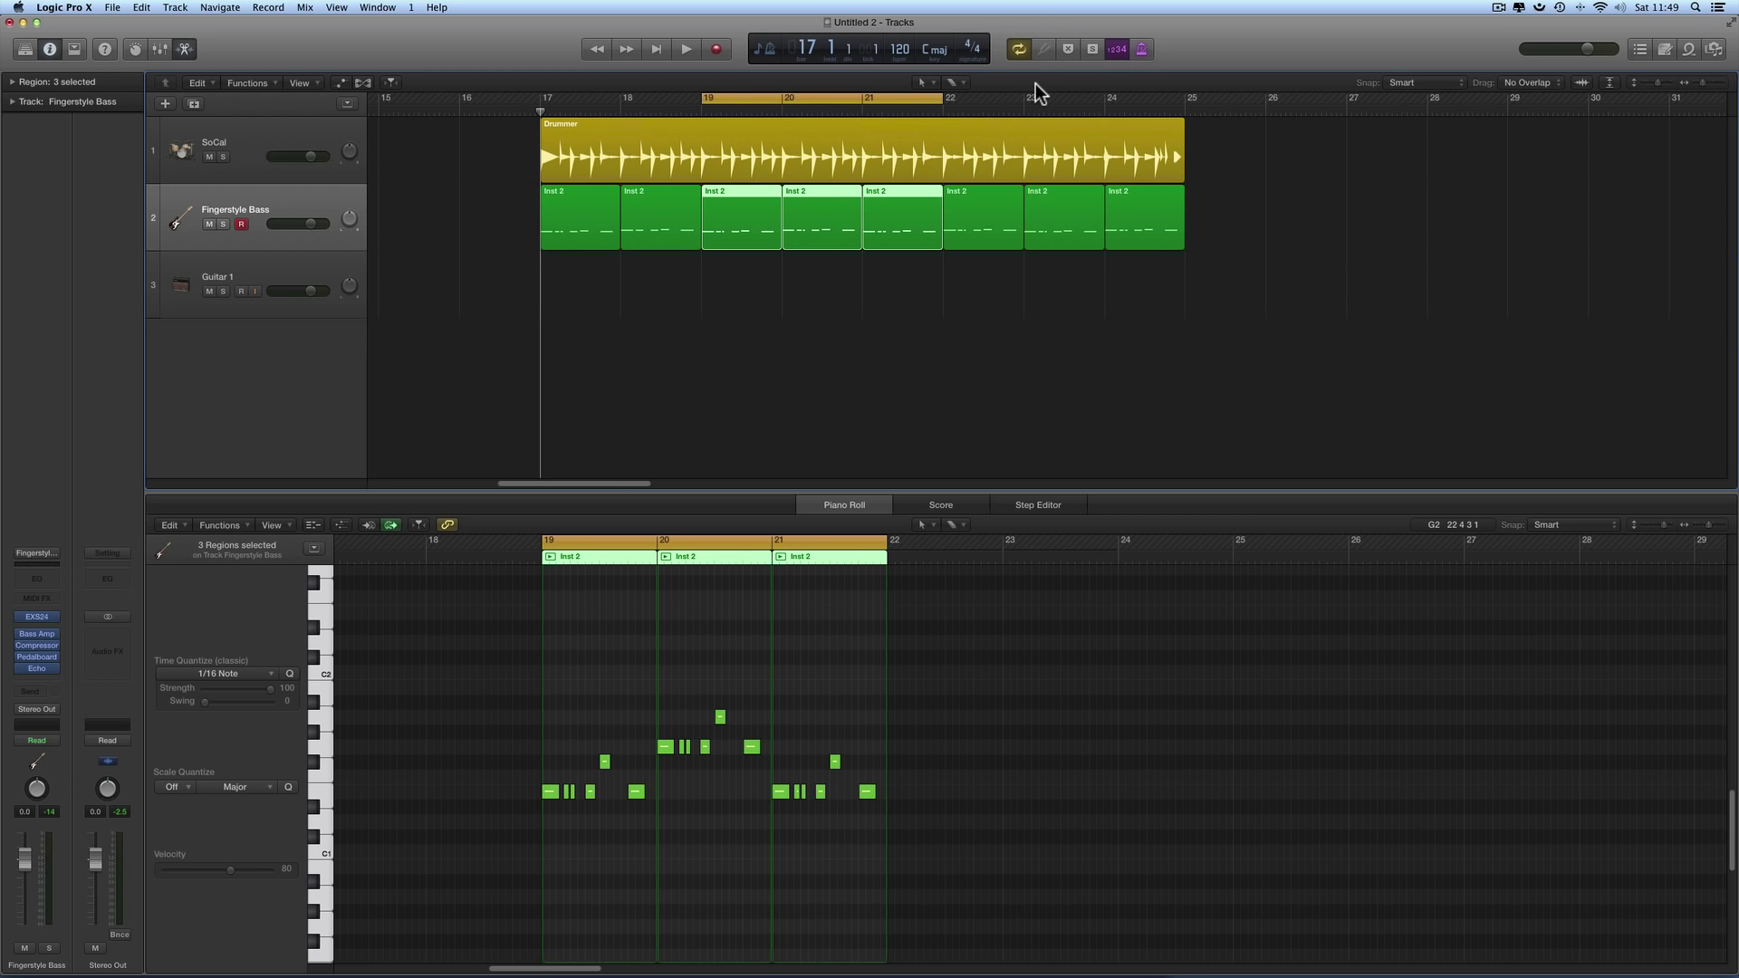
Step: Zoom the Tracks area horizontally to fit the locators, and zoom back out
key(z)
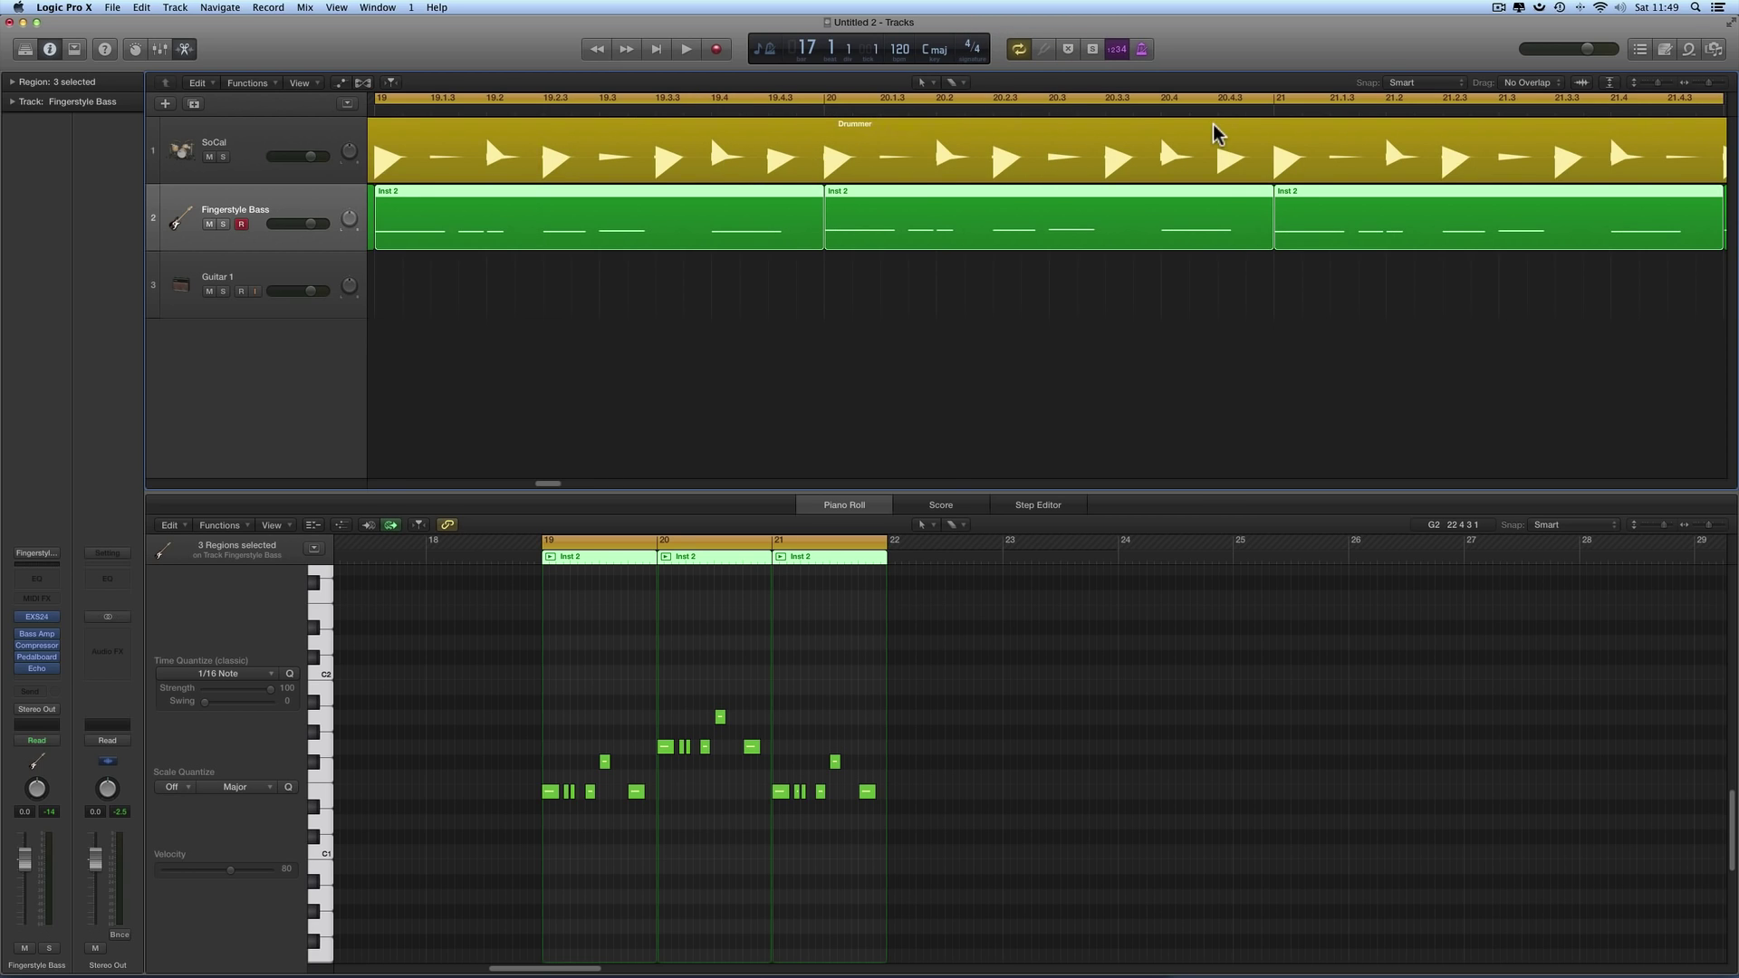
key(z)
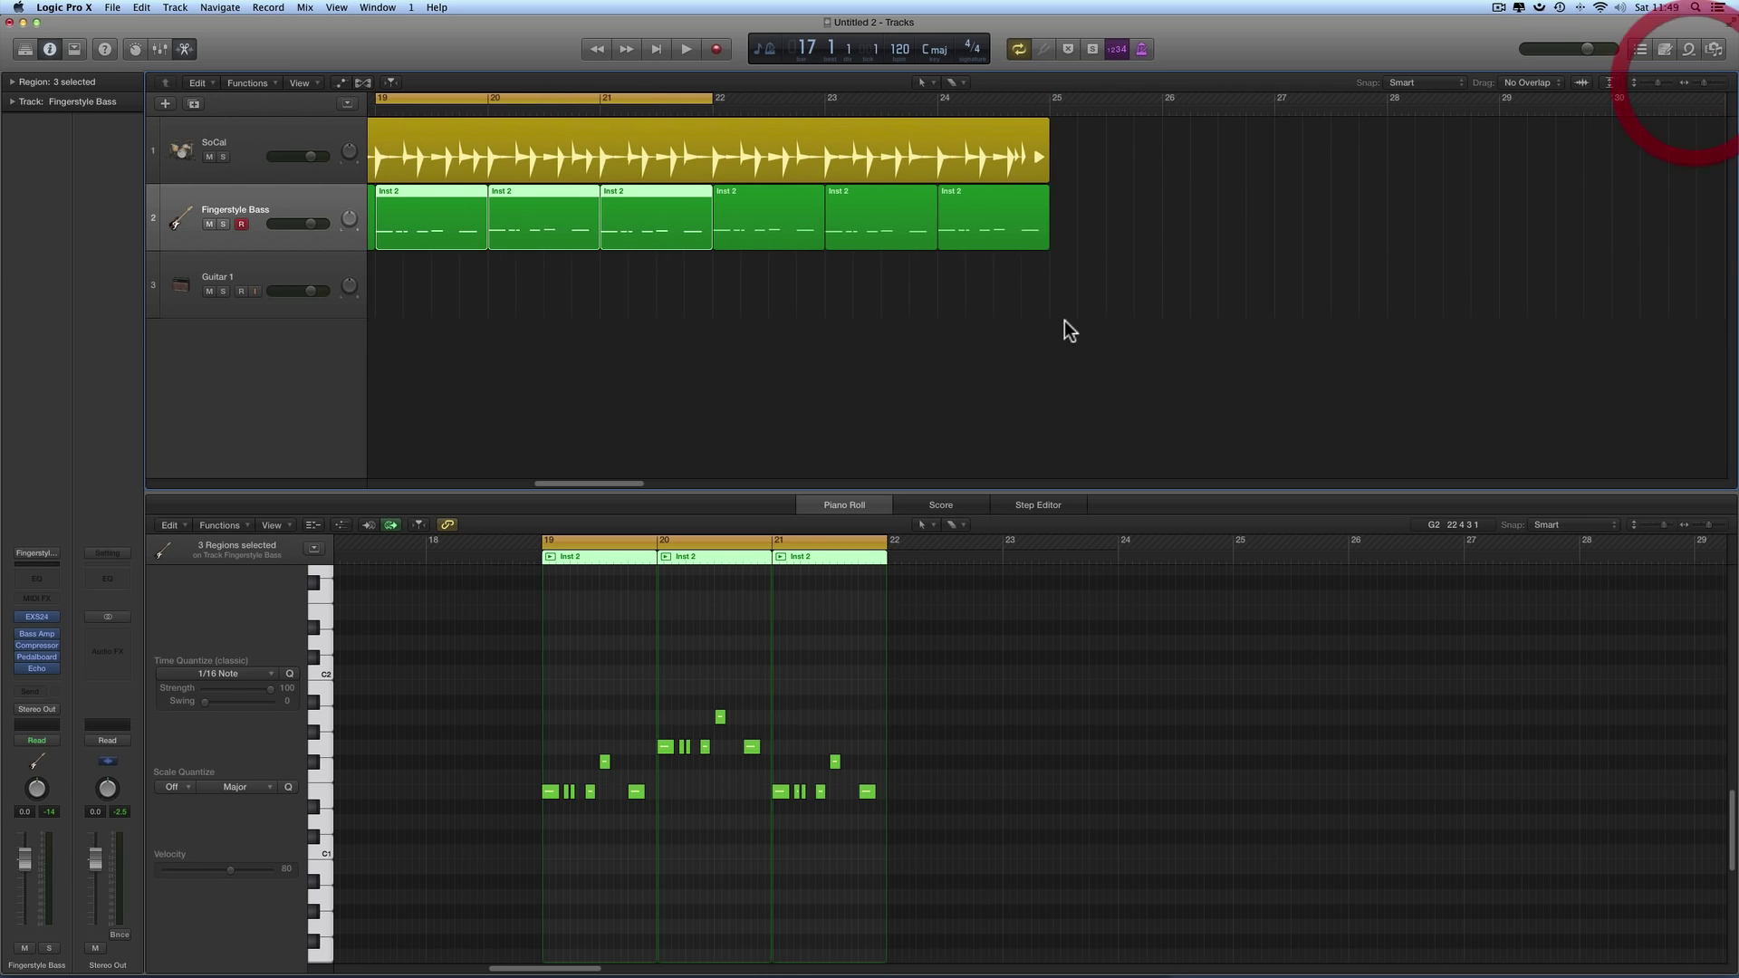
scroll(1063, 321, left, 5)
Step: Zoom the Piano Roll horizontally to fit the locators, and zoom back out
click(1002, 520)
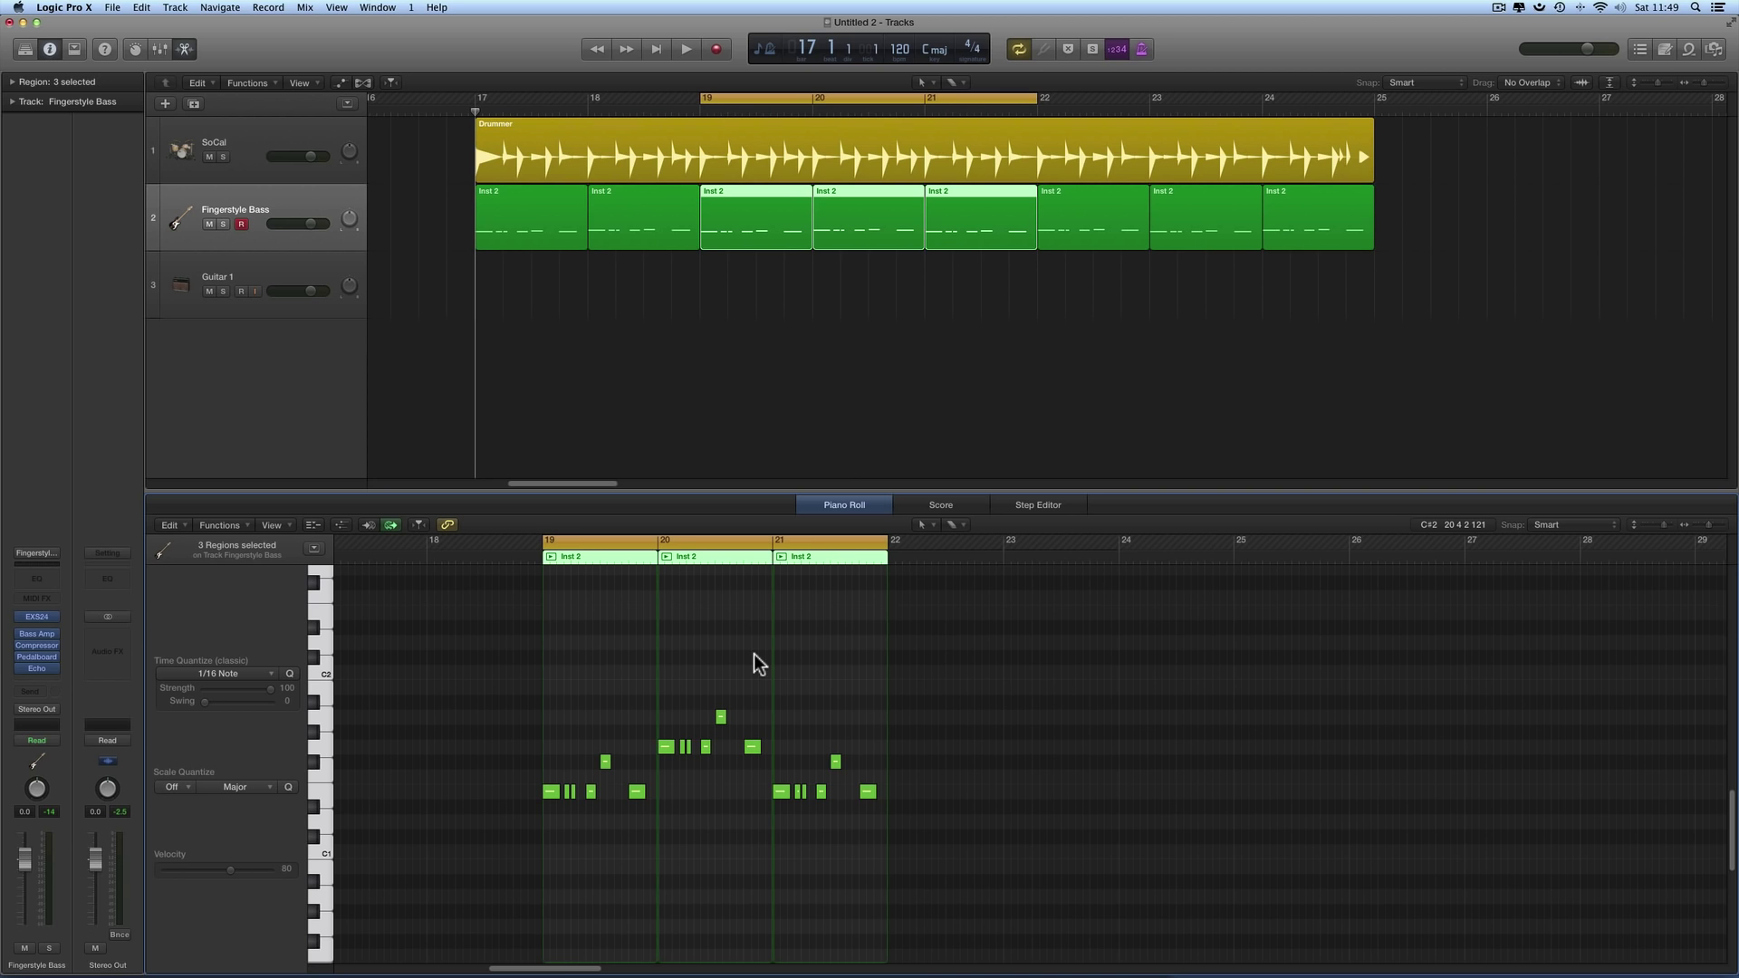
key(z)
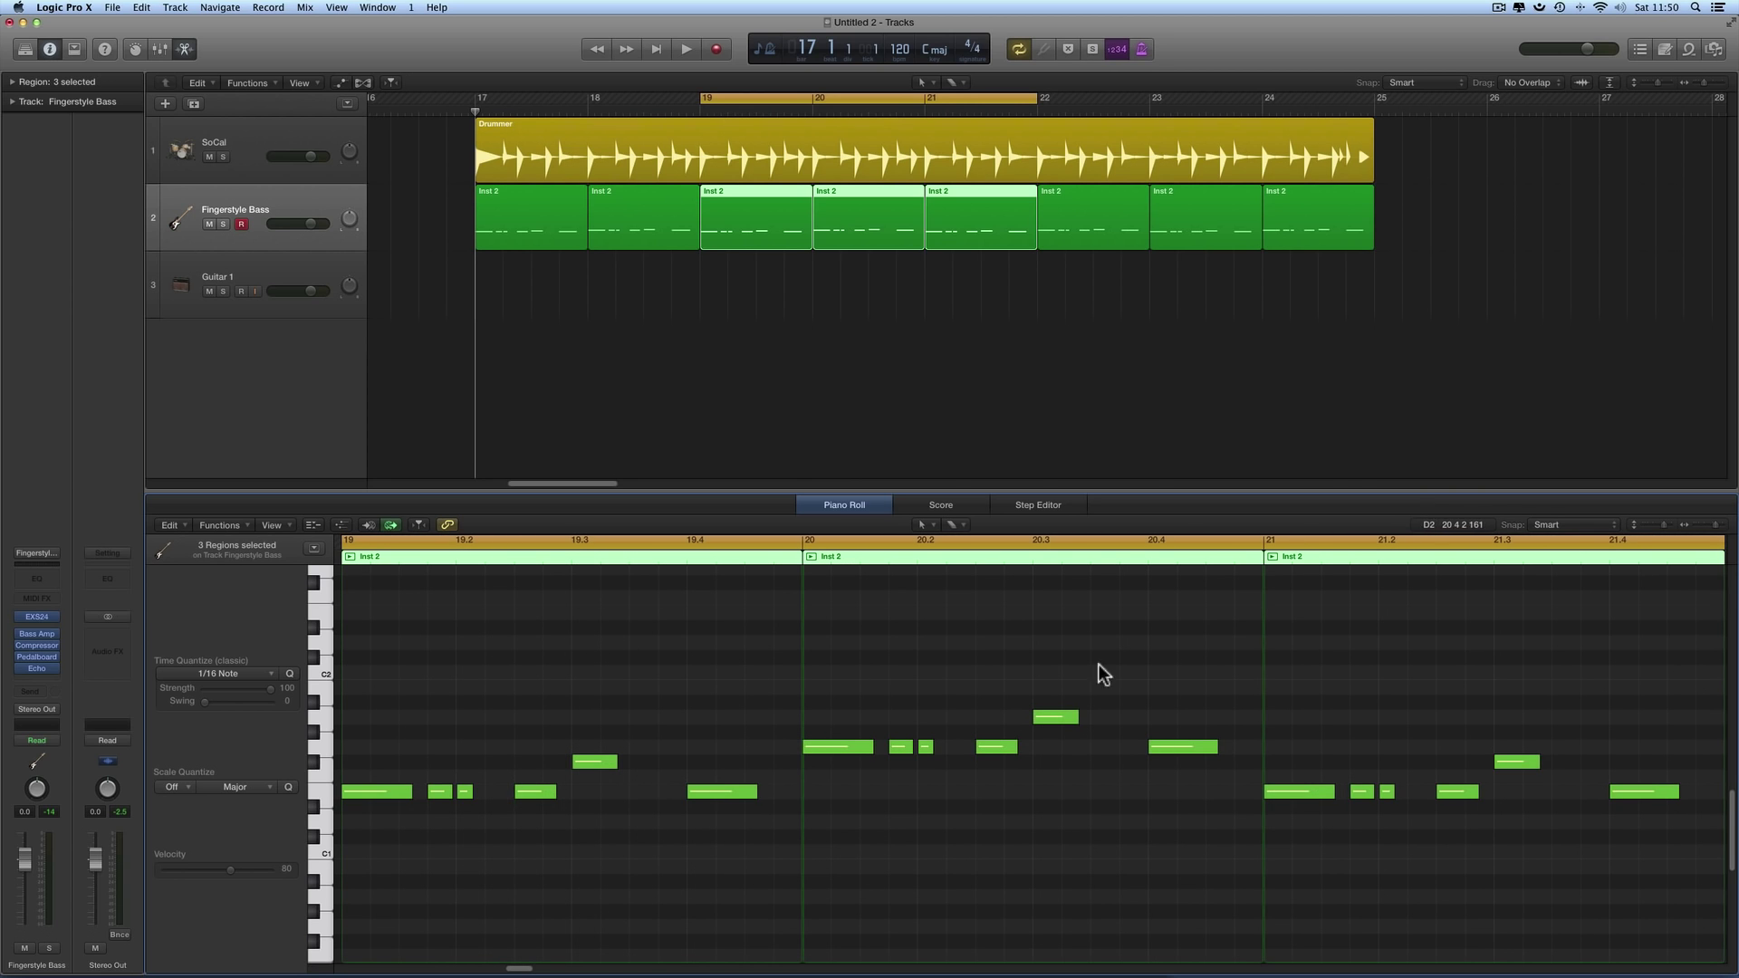
click(1702, 525)
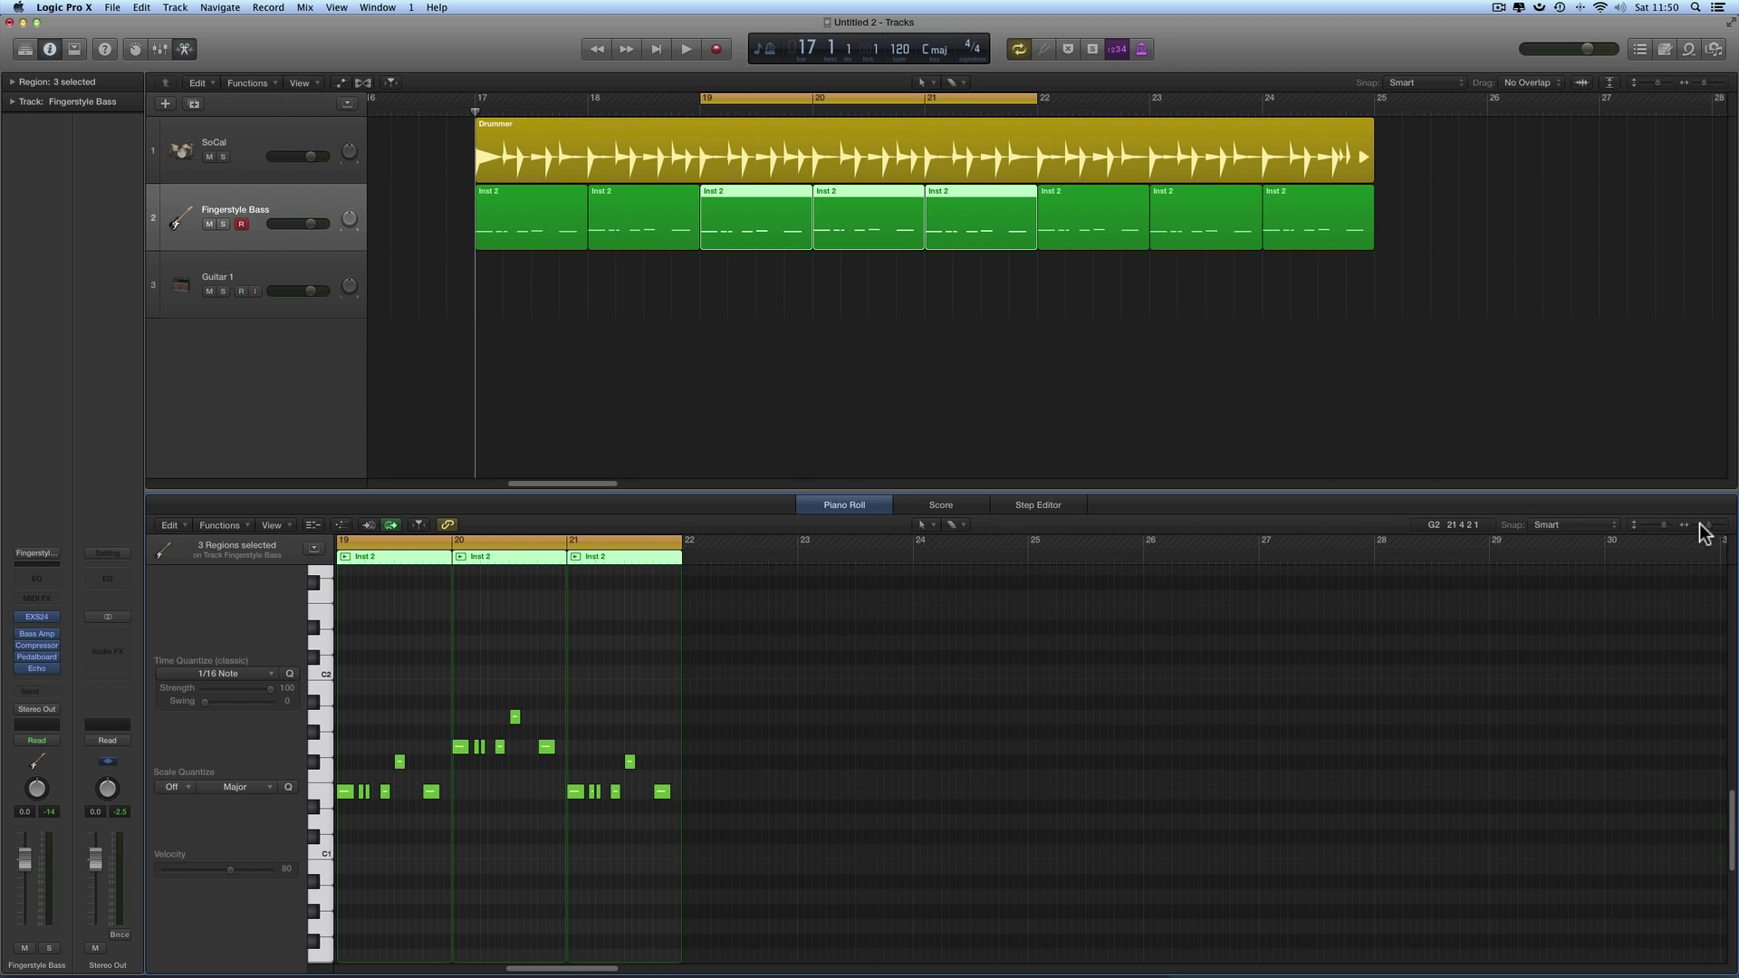
Step: Make a Marquee selection across all three tracks from about beat 2 of bar 19 to about beat 4 of bar 22, and set the locators to it
scroll(1083, 444, left, 3)
scroll(959, 376, right, 5)
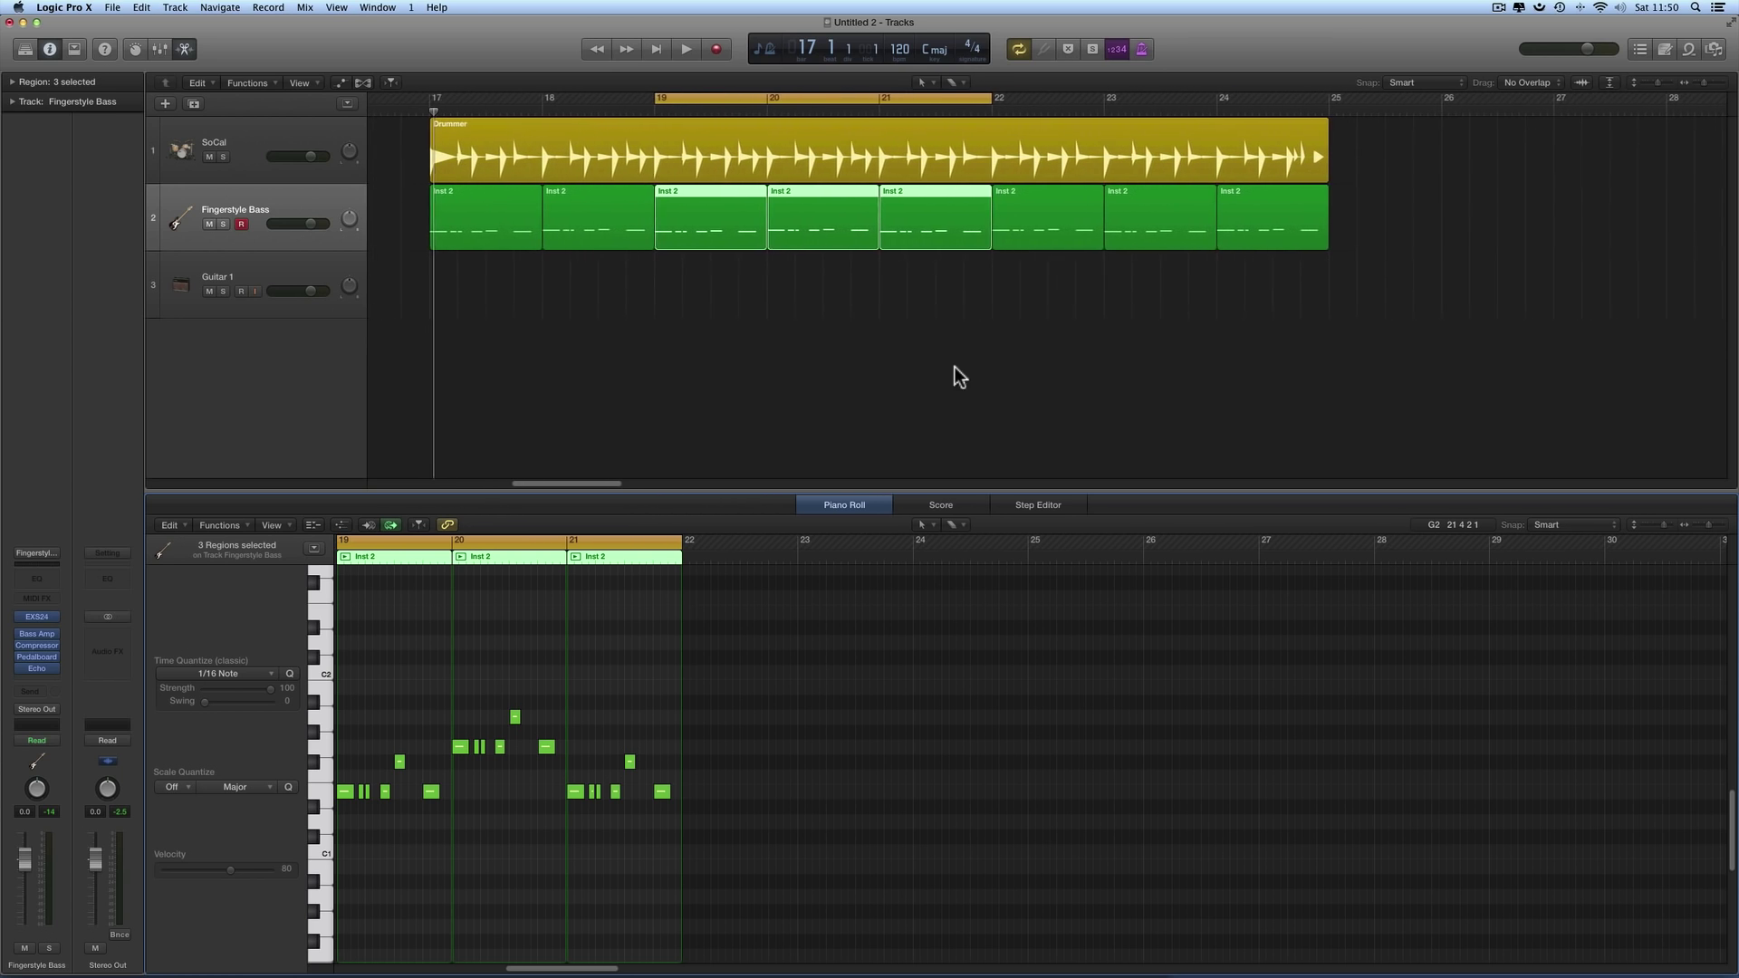
click(851, 312)
right_click(852, 291)
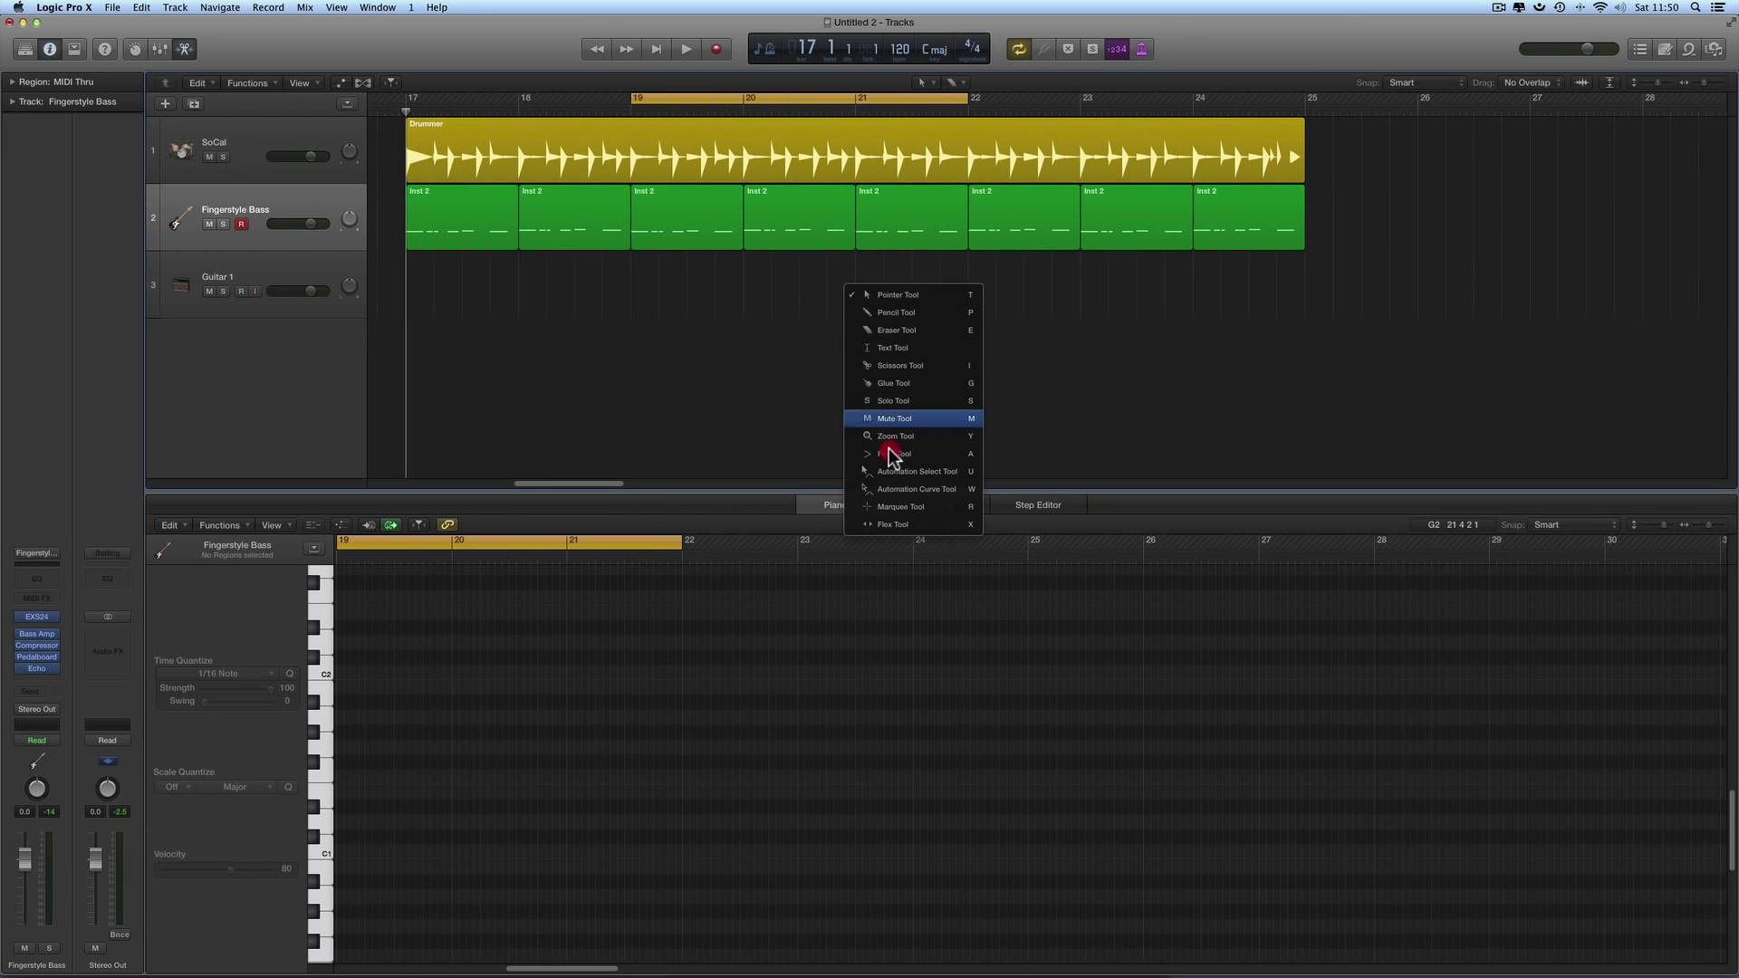
click(892, 506)
drag(1060, 290, 664, 175)
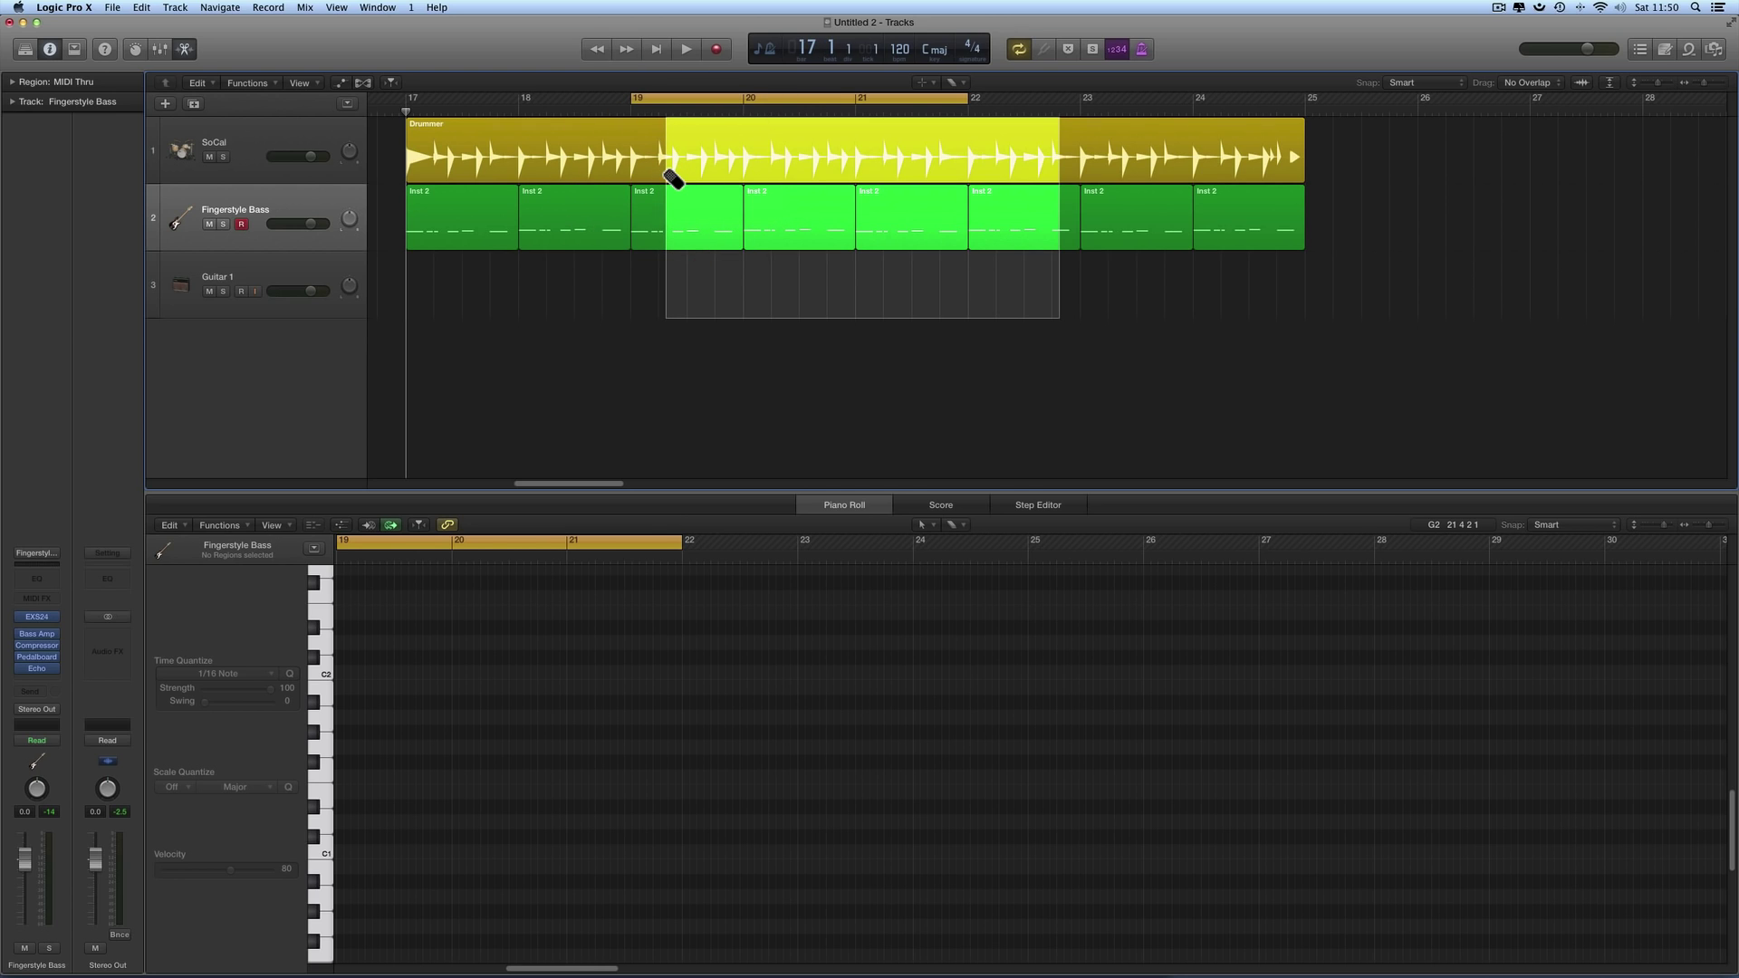
key(super+u)
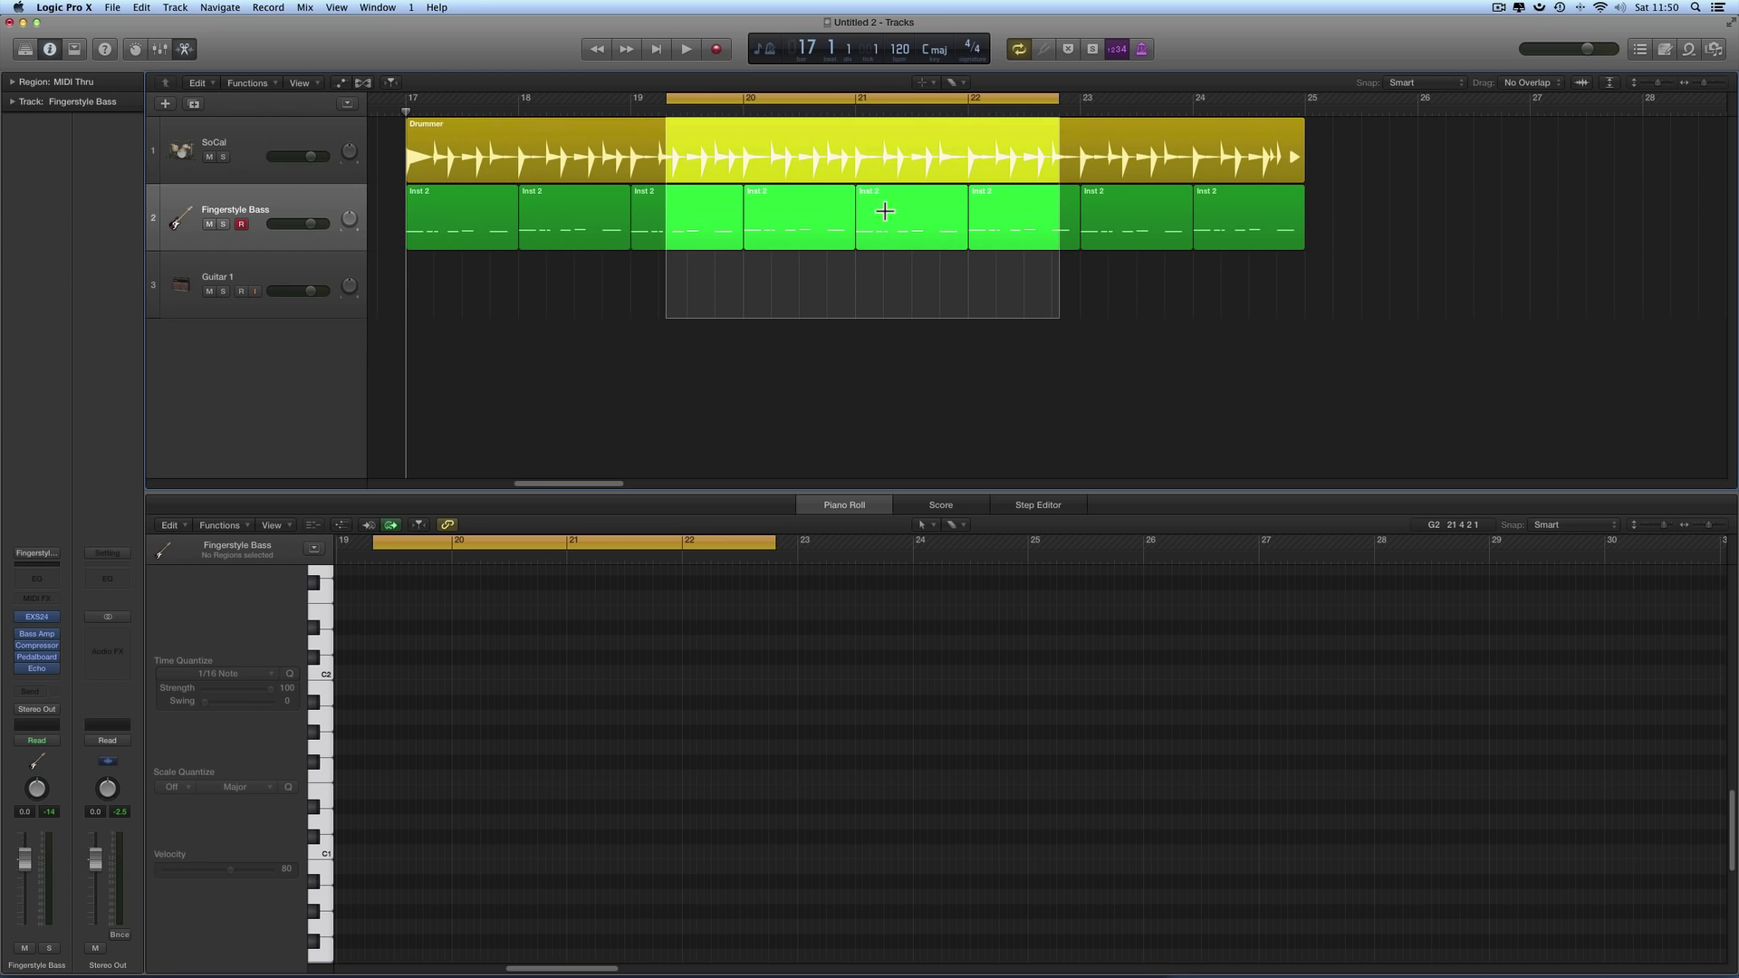
Step: Select the Fingerstyle Bass regions within the locators and zoom the Piano Roll horizontally to fit the locators and back out
click(302, 207)
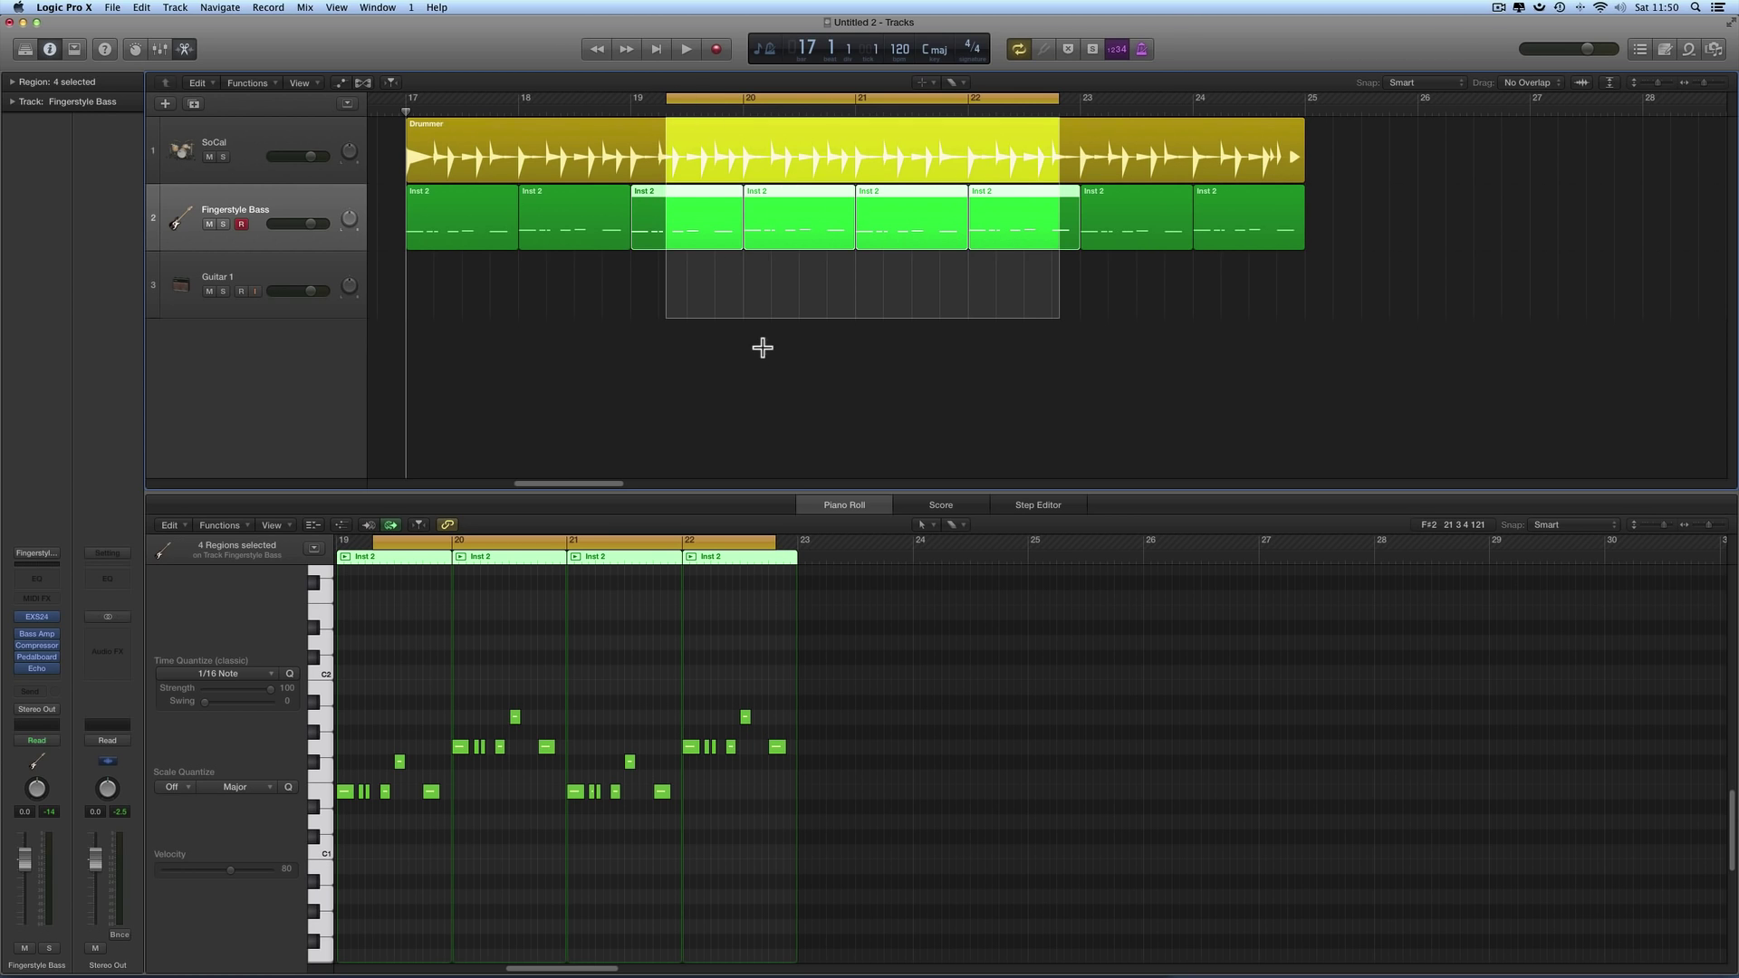
scroll(763, 355, left, 3)
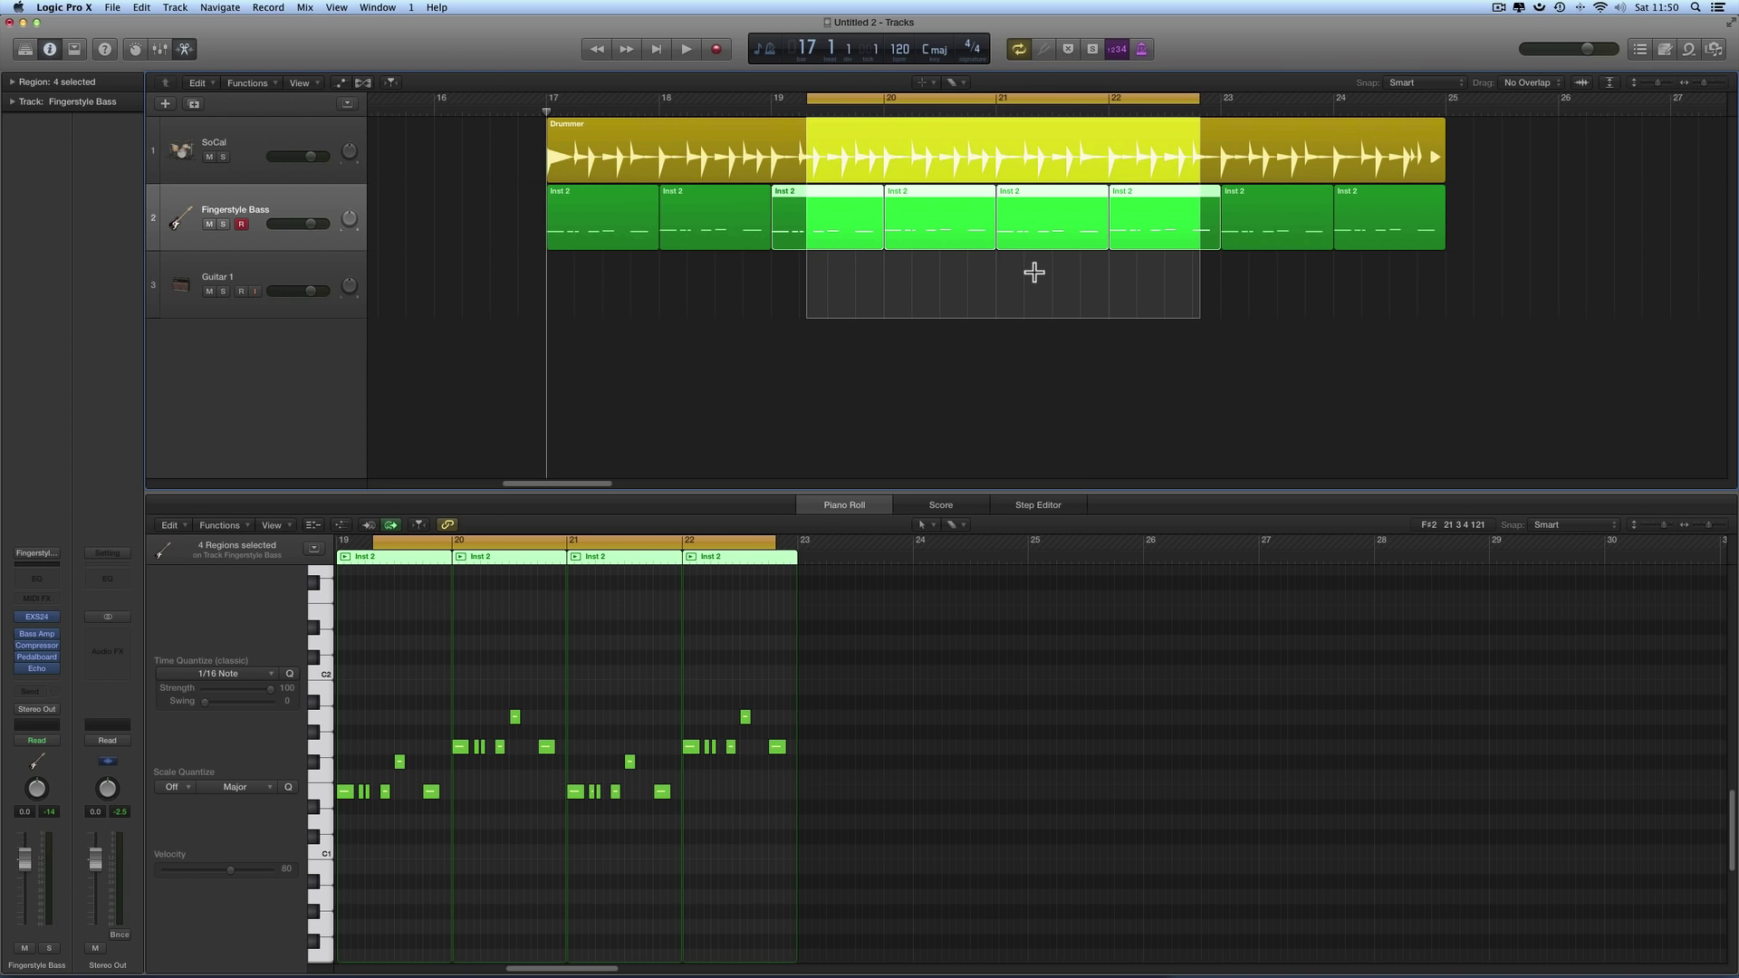
scroll(633, 618, left, 4)
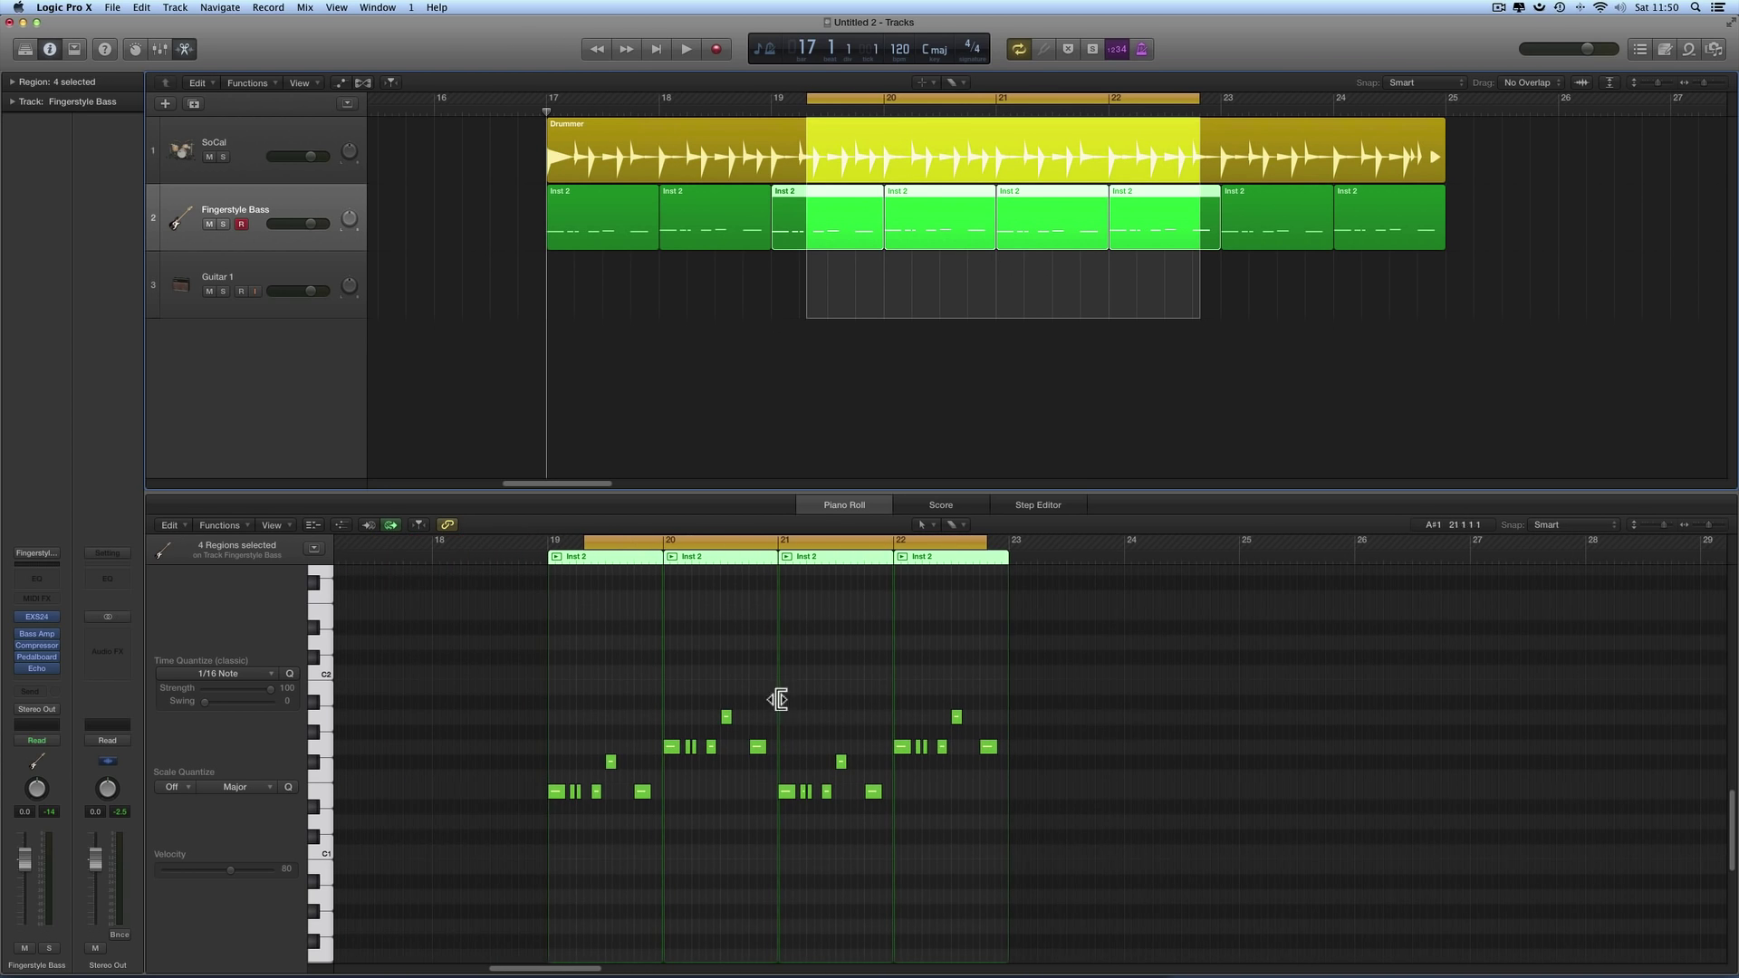
click(871, 525)
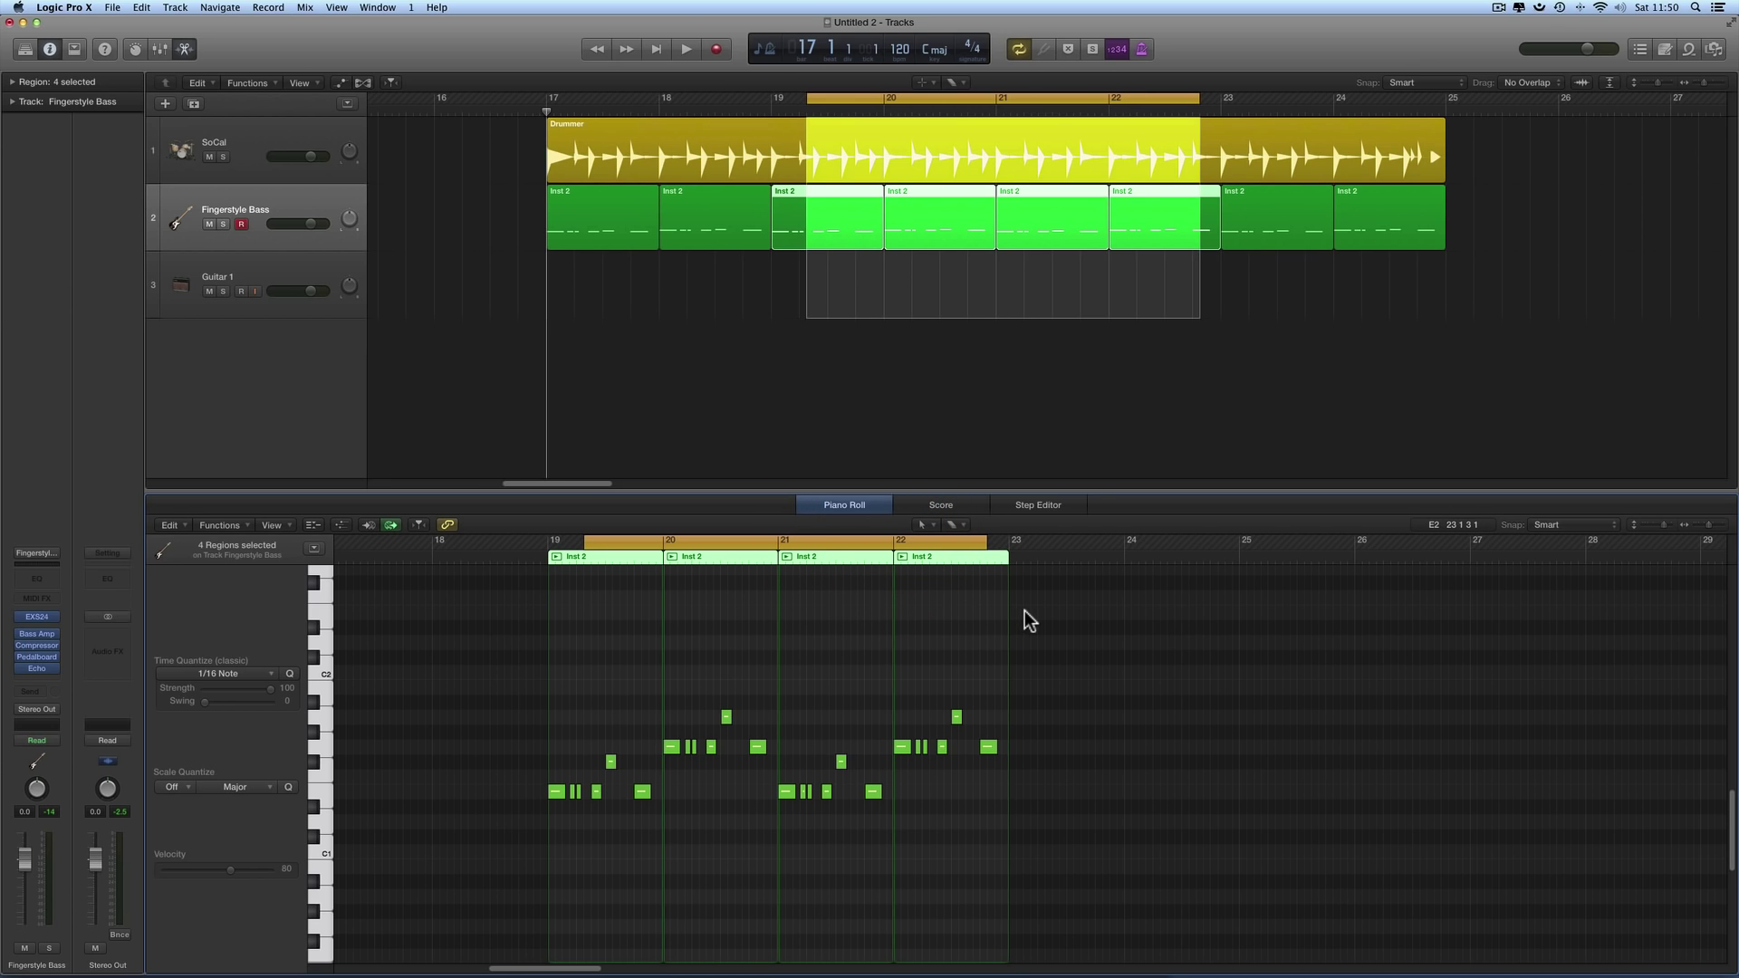
key(super+Right)
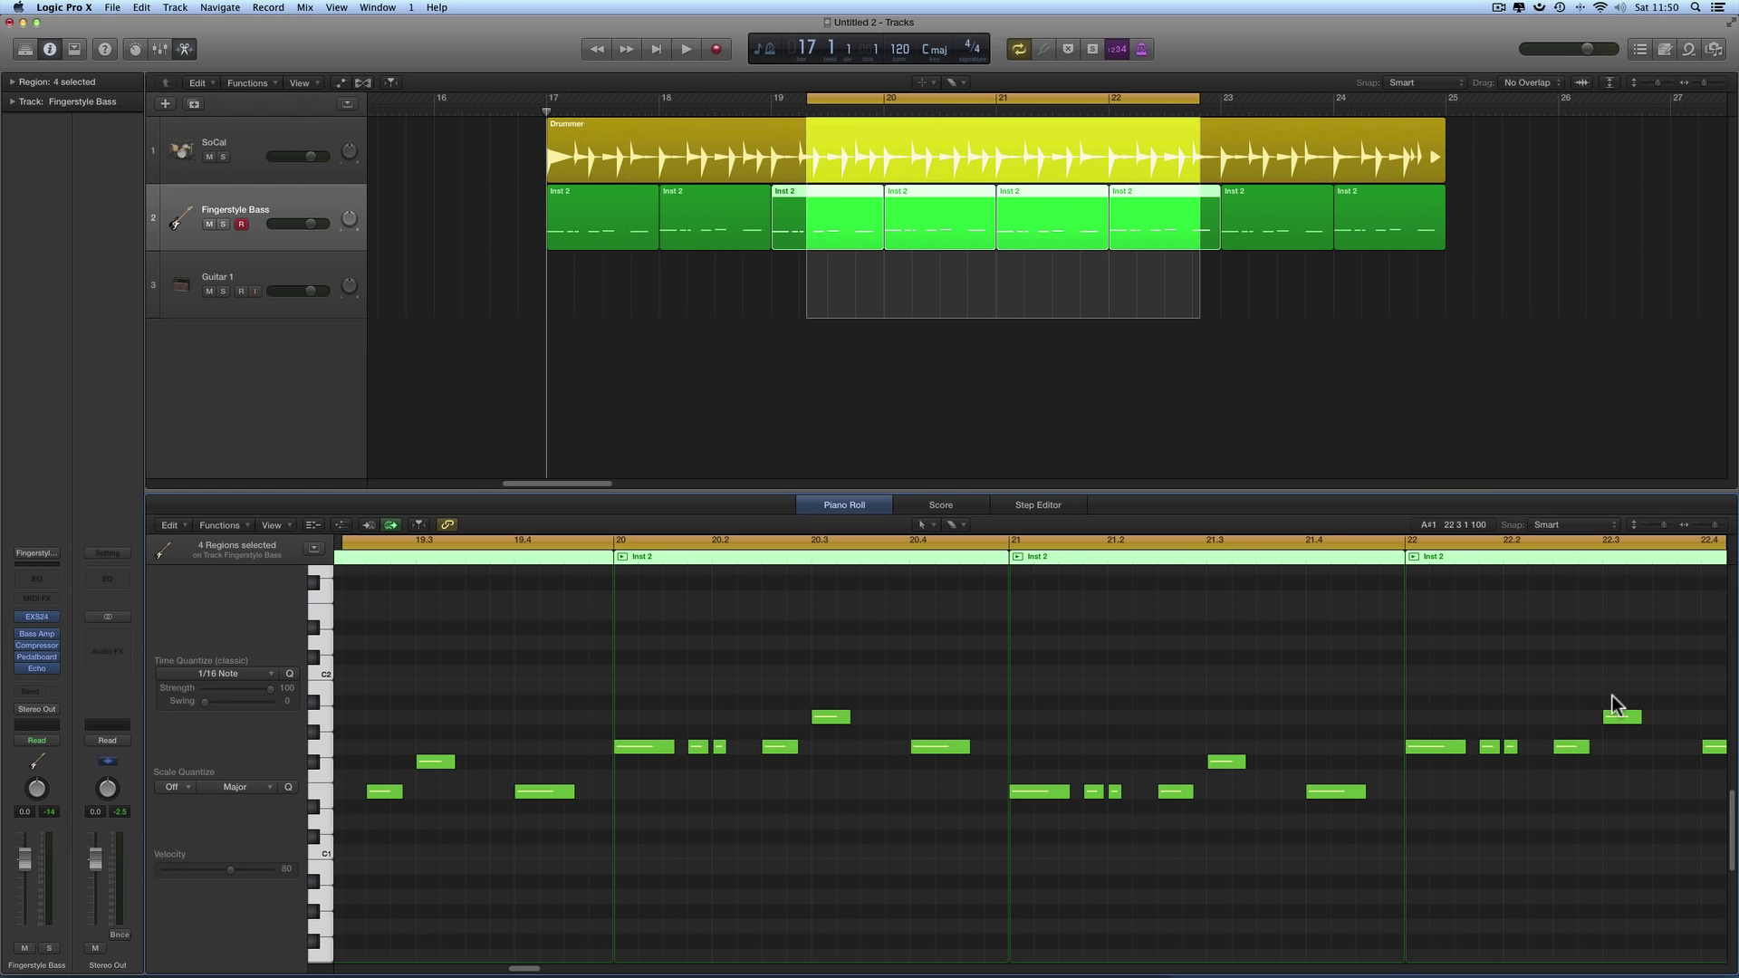
click(1698, 526)
click(1697, 525)
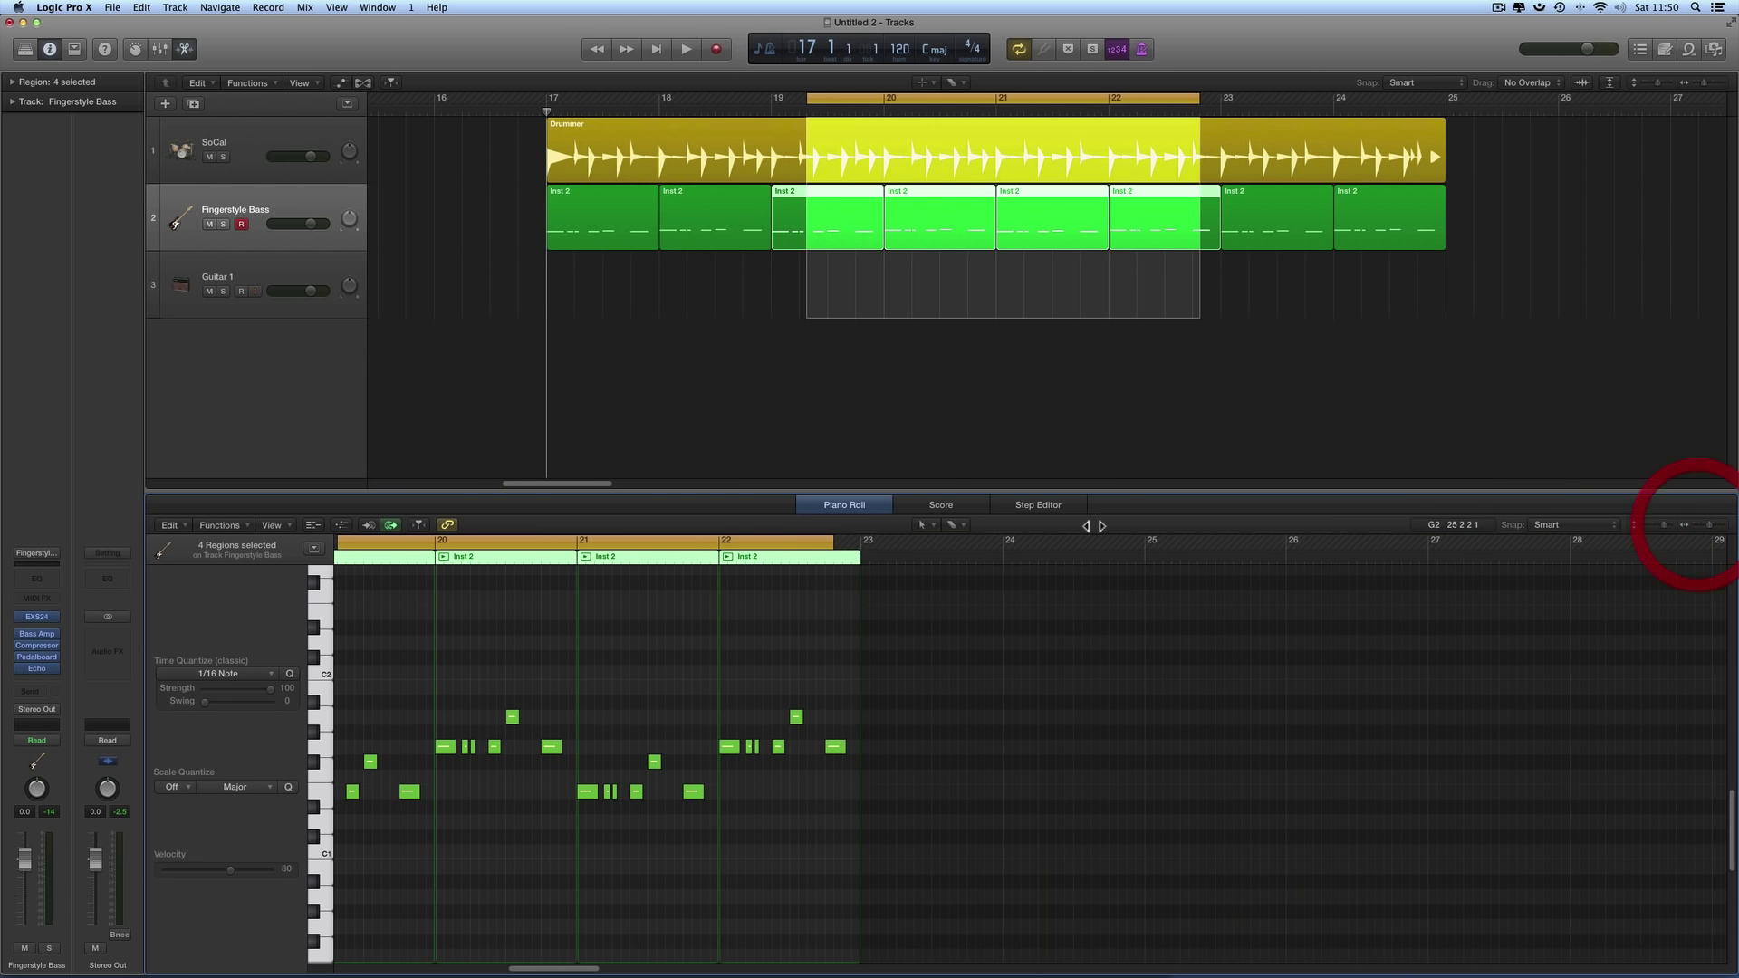
Step: Clear the Marquee selection and select the Fingerstyle Bass regions at bars 18, 21 and 22 with the Pointer tool
scroll(920, 421, left, 5)
scroll(861, 379, right, 4)
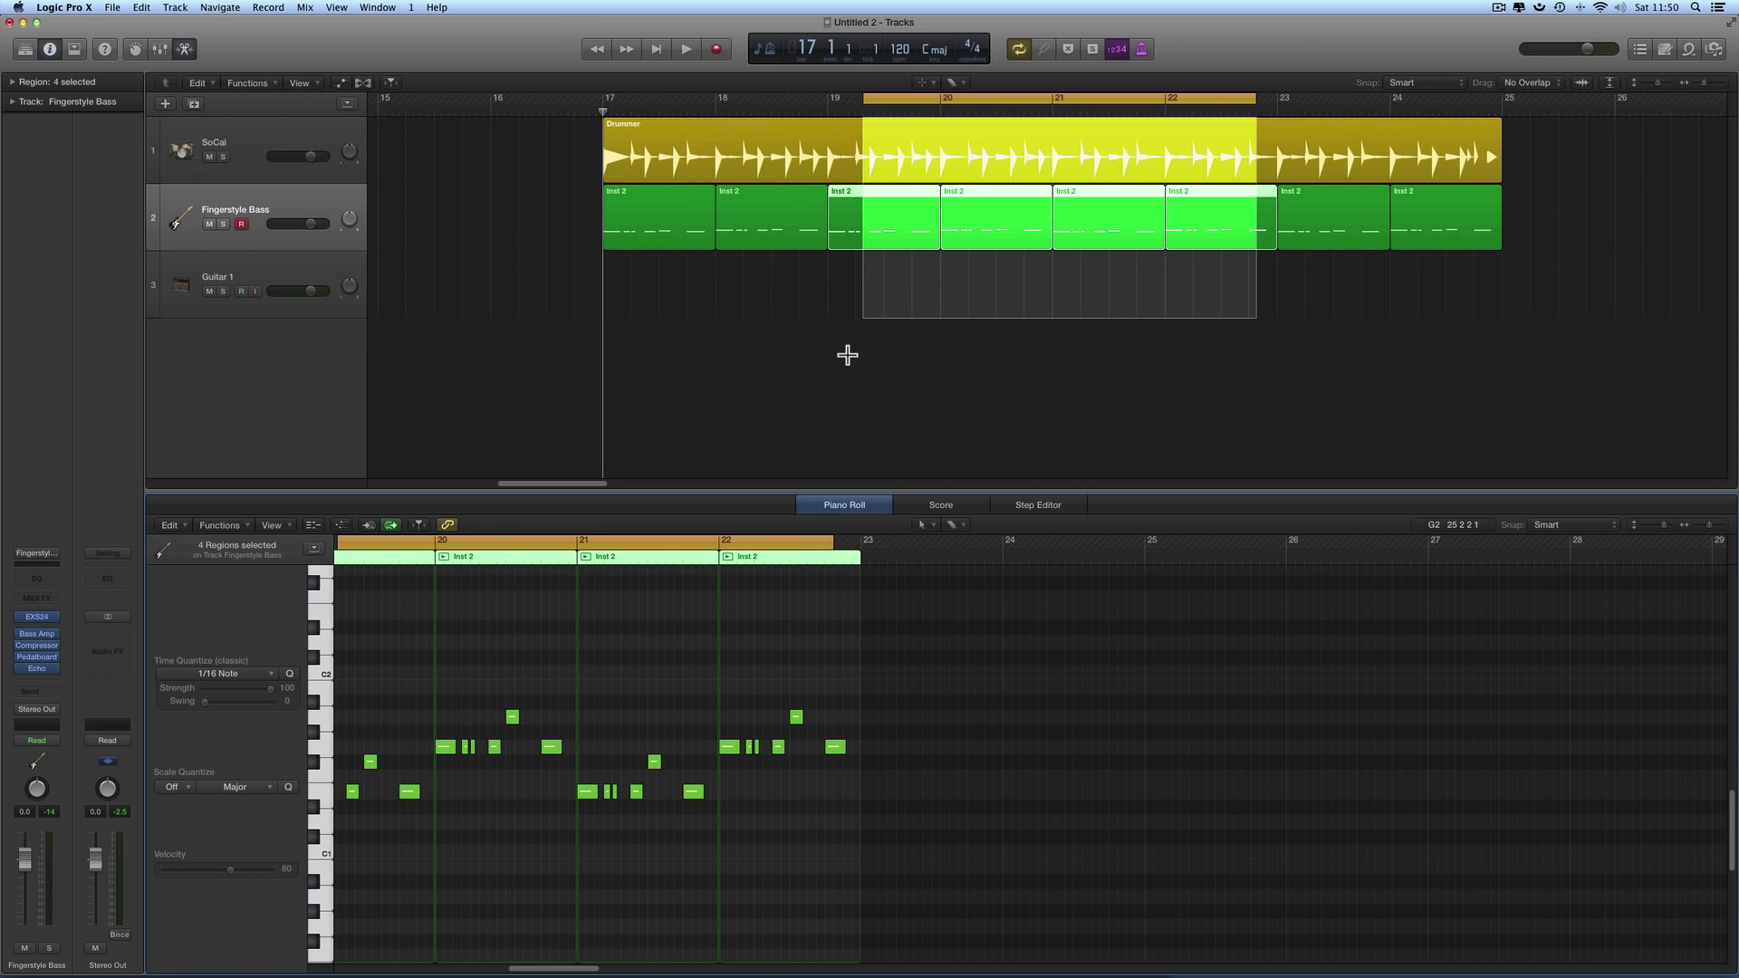
click(851, 354)
right_click(885, 335)
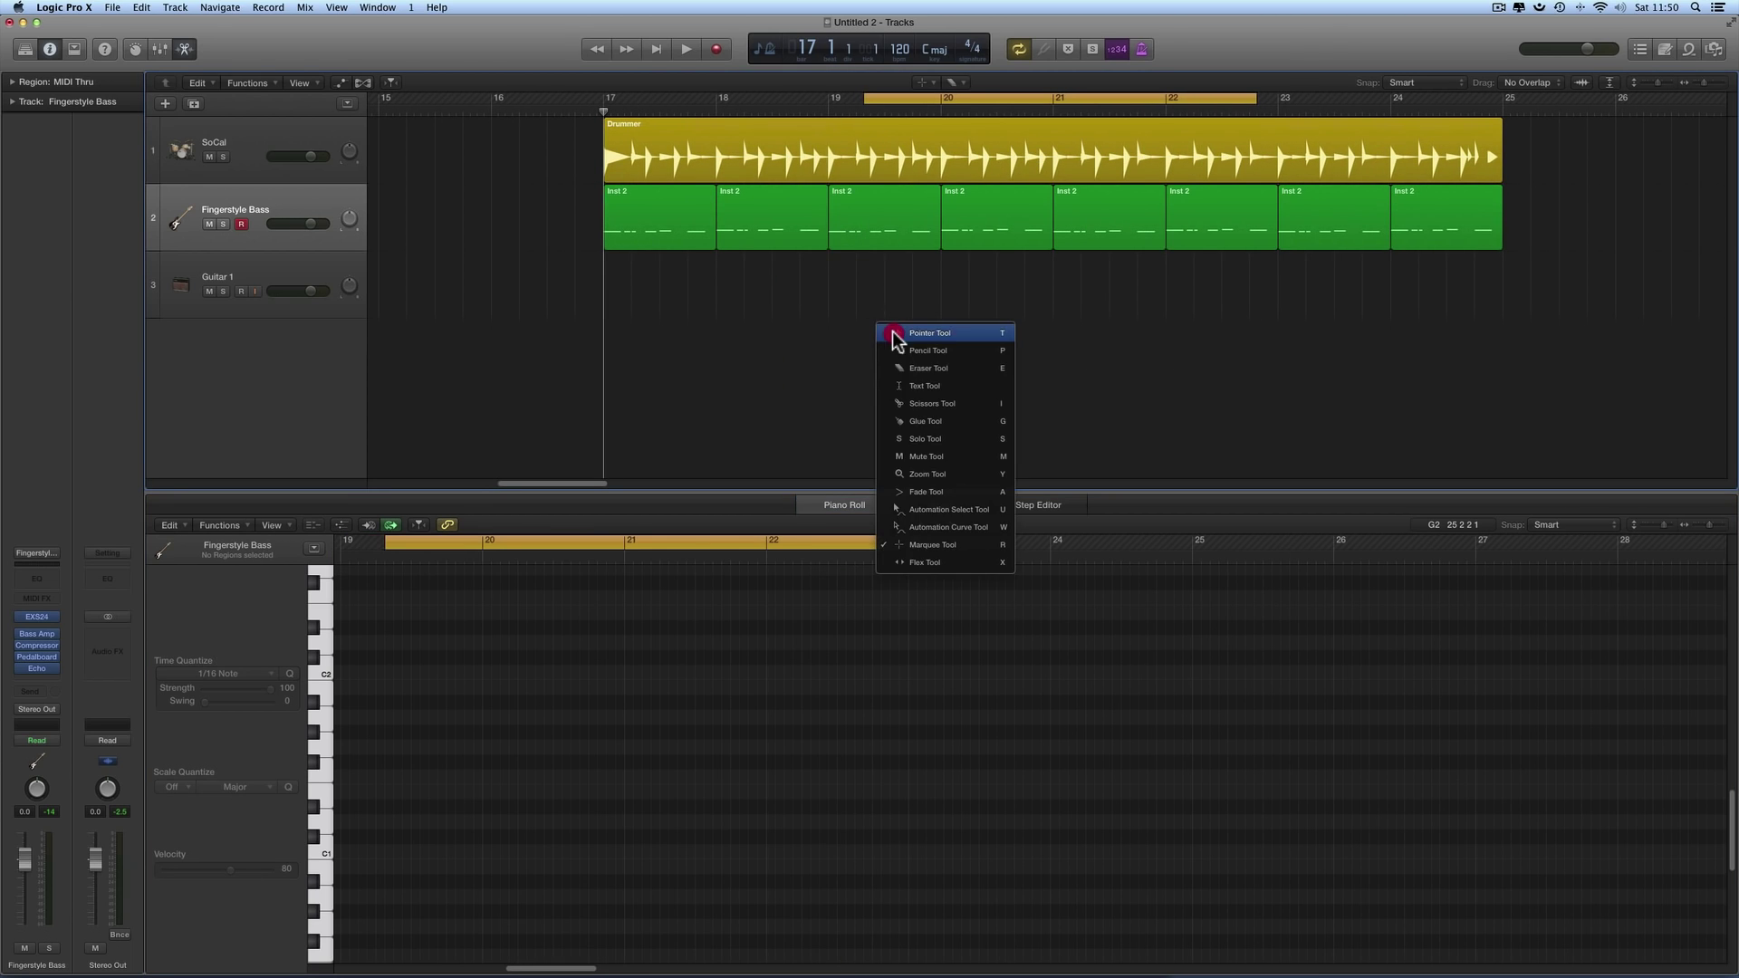
click(892, 332)
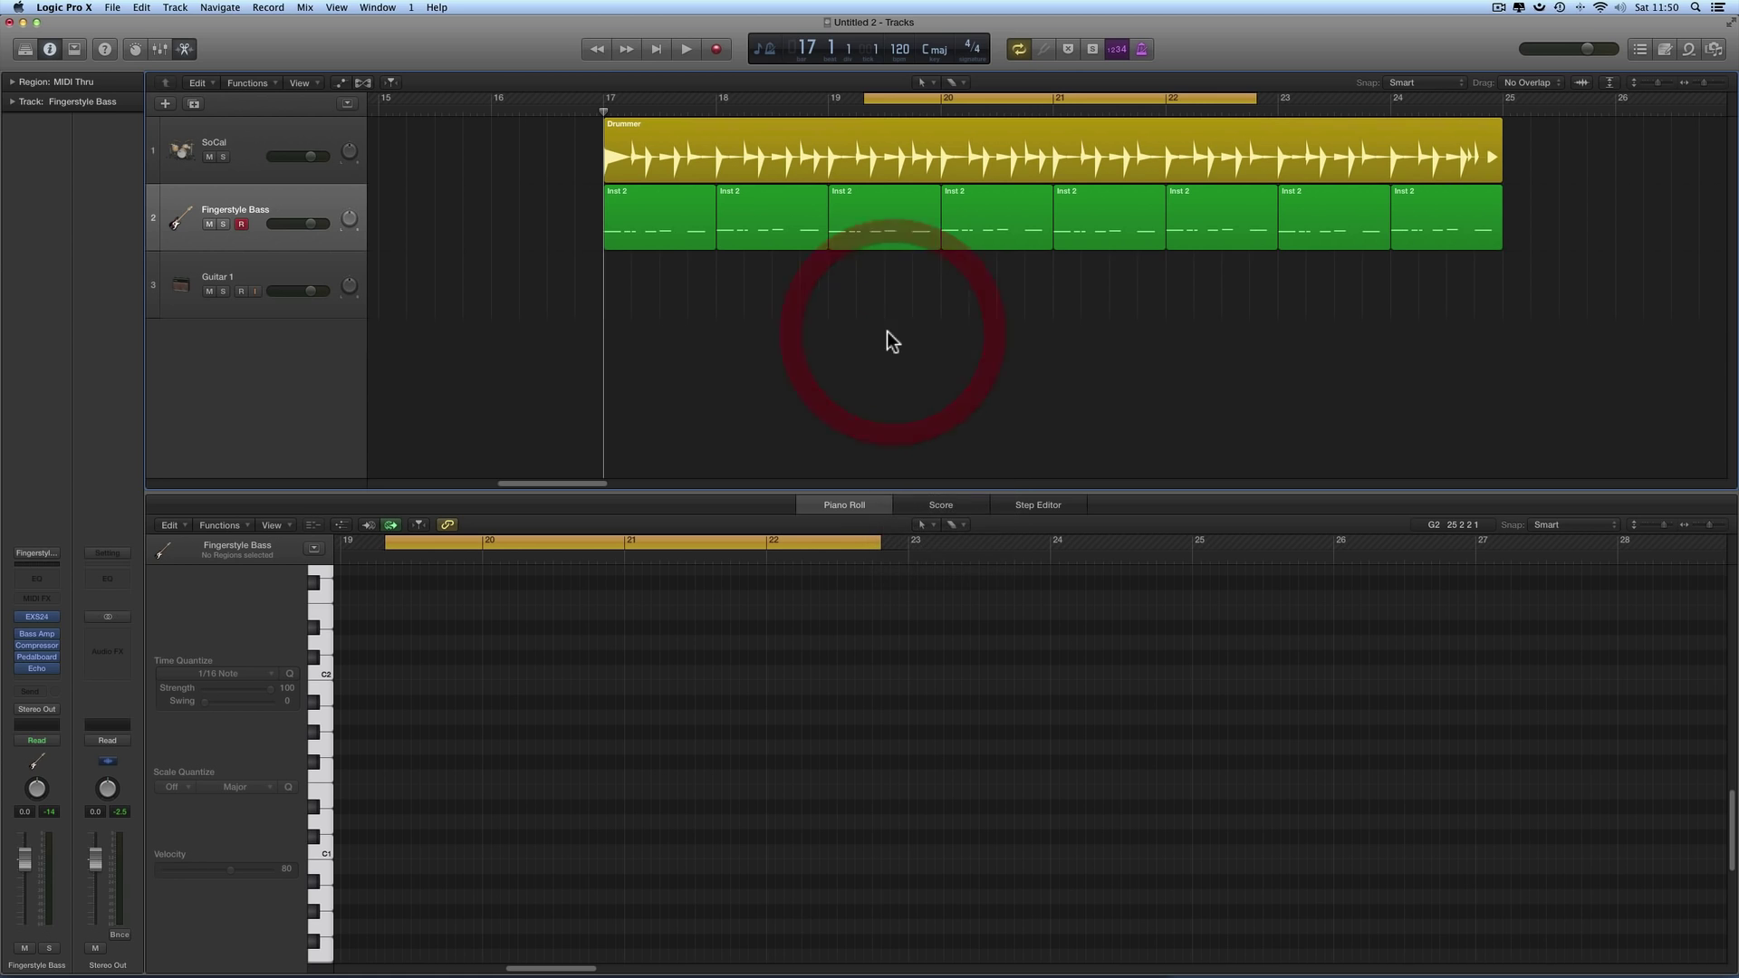
click(769, 236)
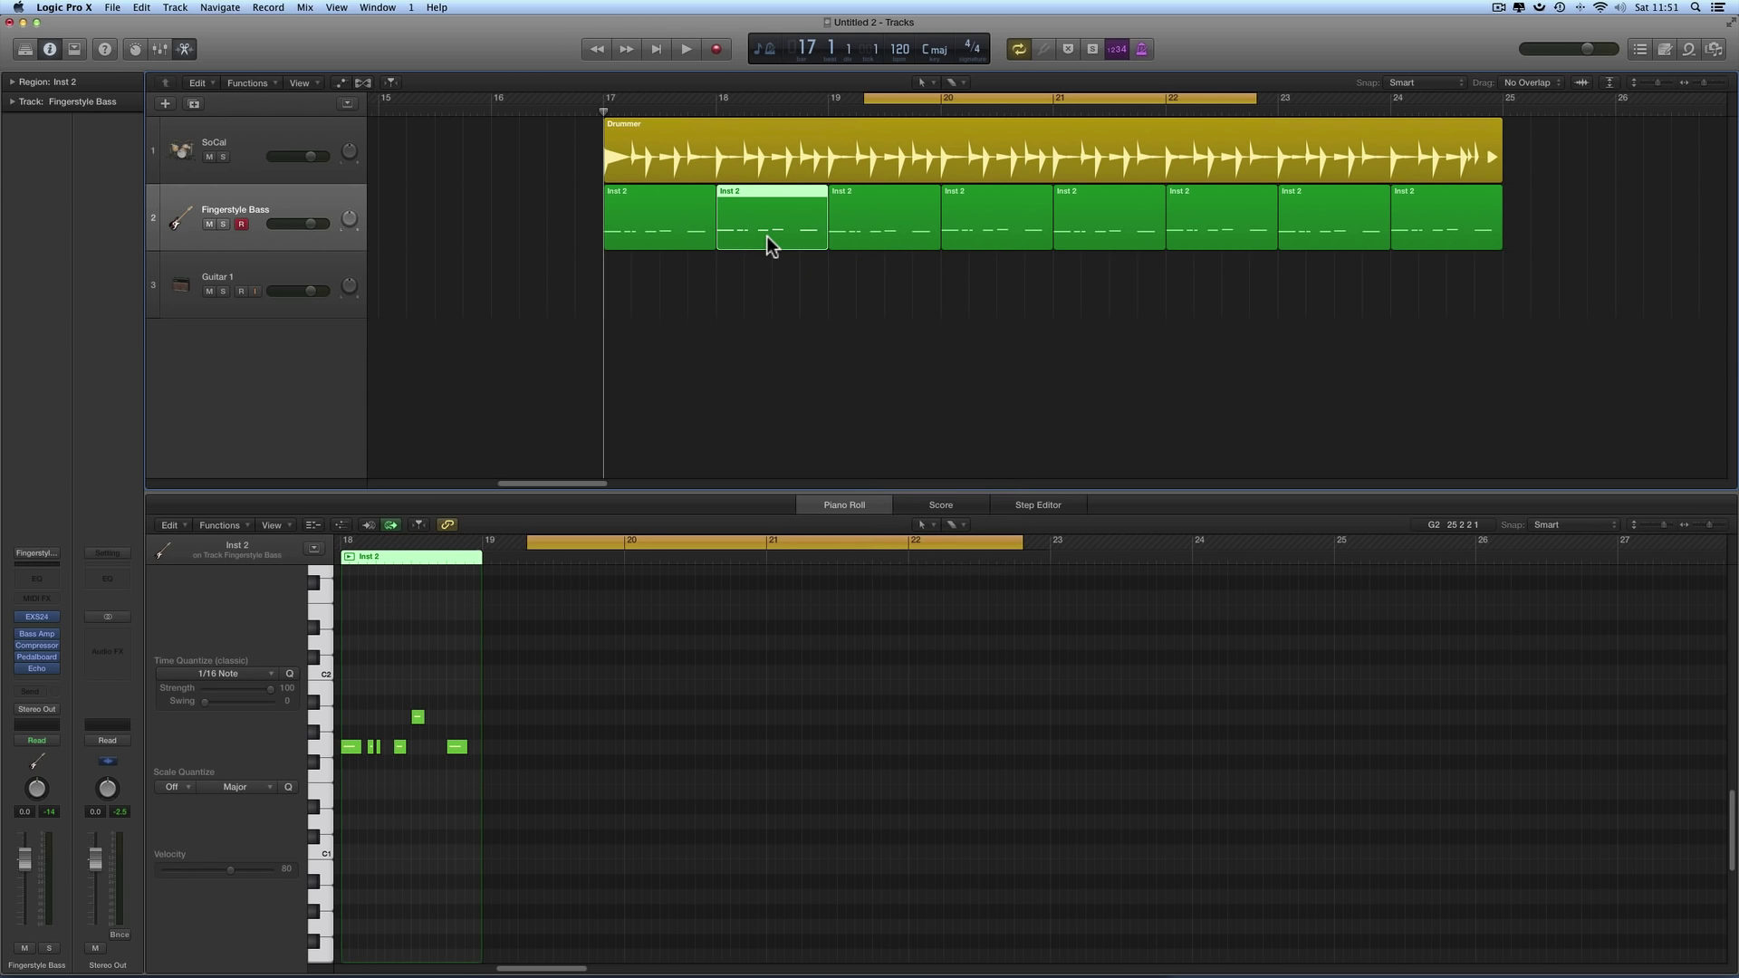
shift+click(1086, 230)
shift+click(1182, 232)
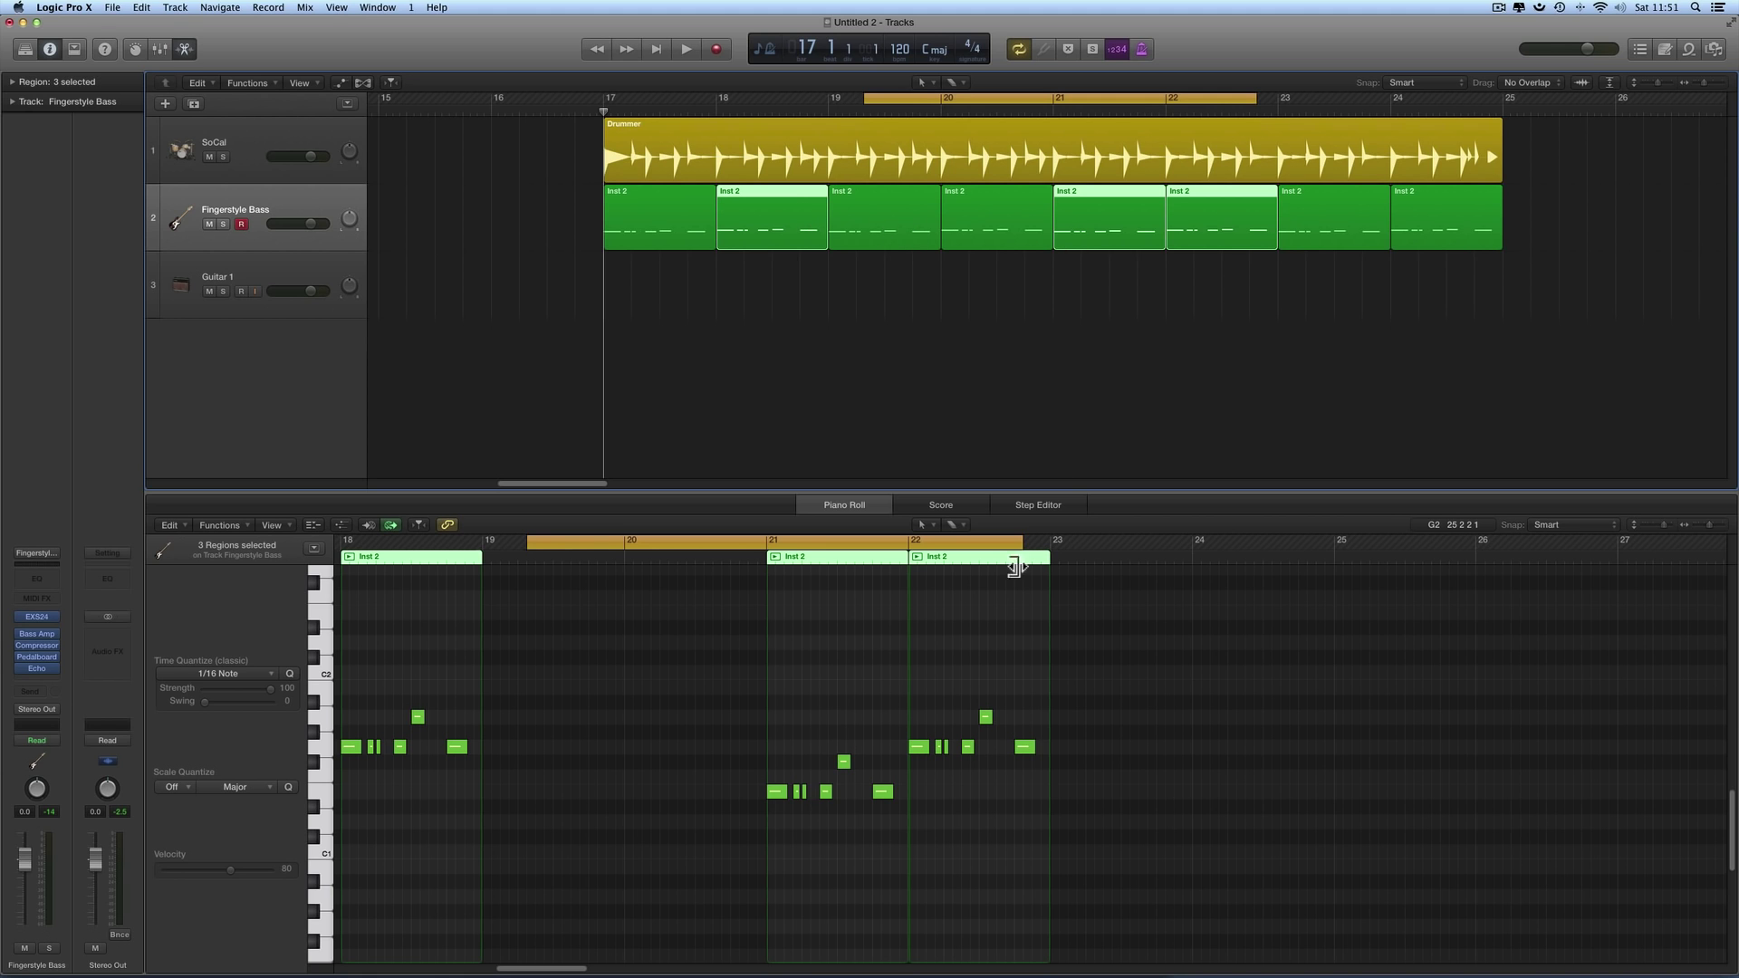
Step: Zoom the Piano Roll horizontally to fit the three selected regions
scroll(1366, 602, left, 5)
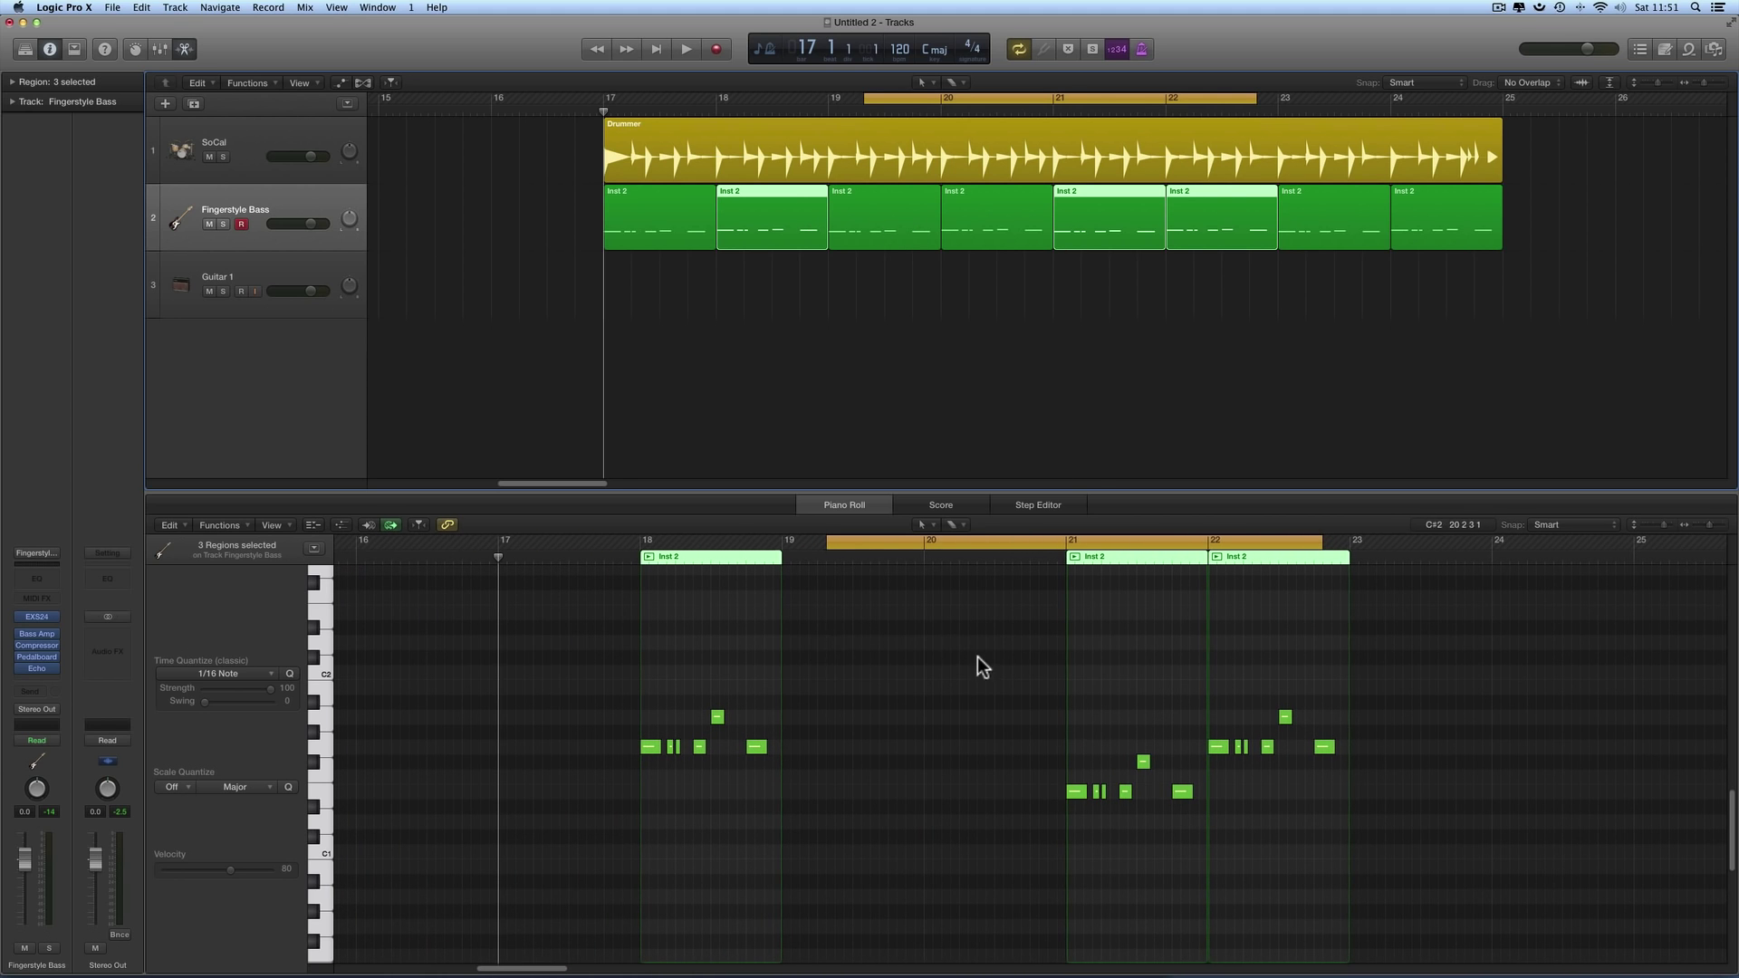
click(787, 524)
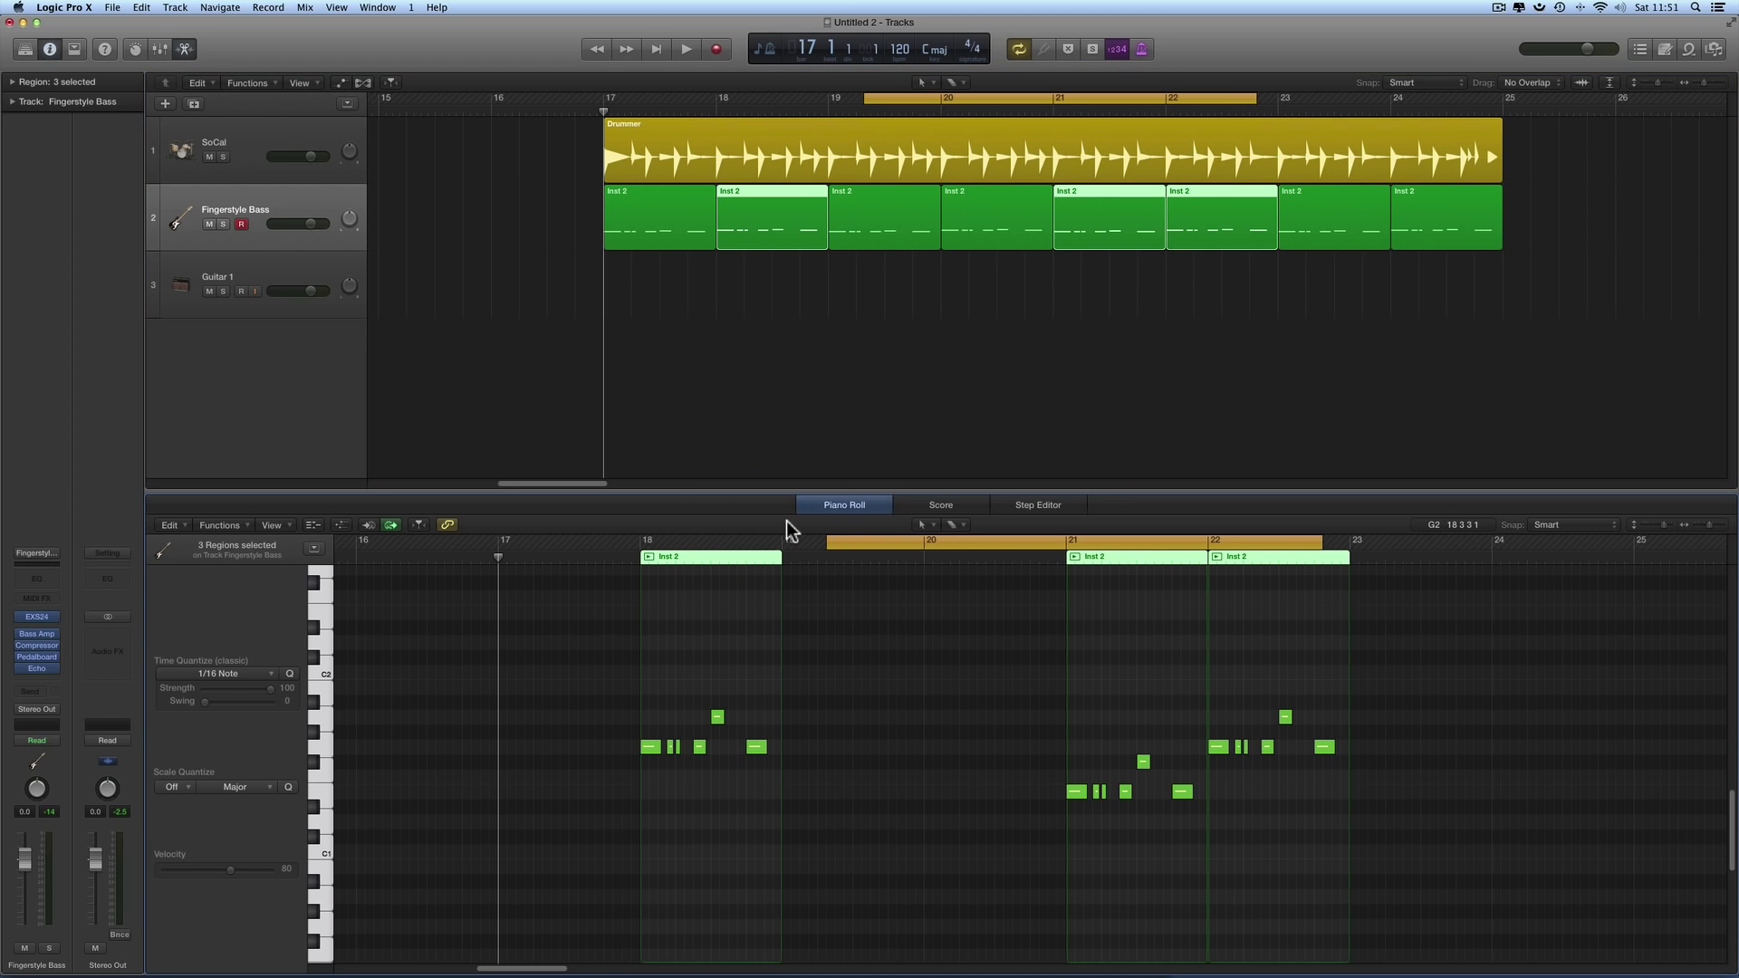
key(z)
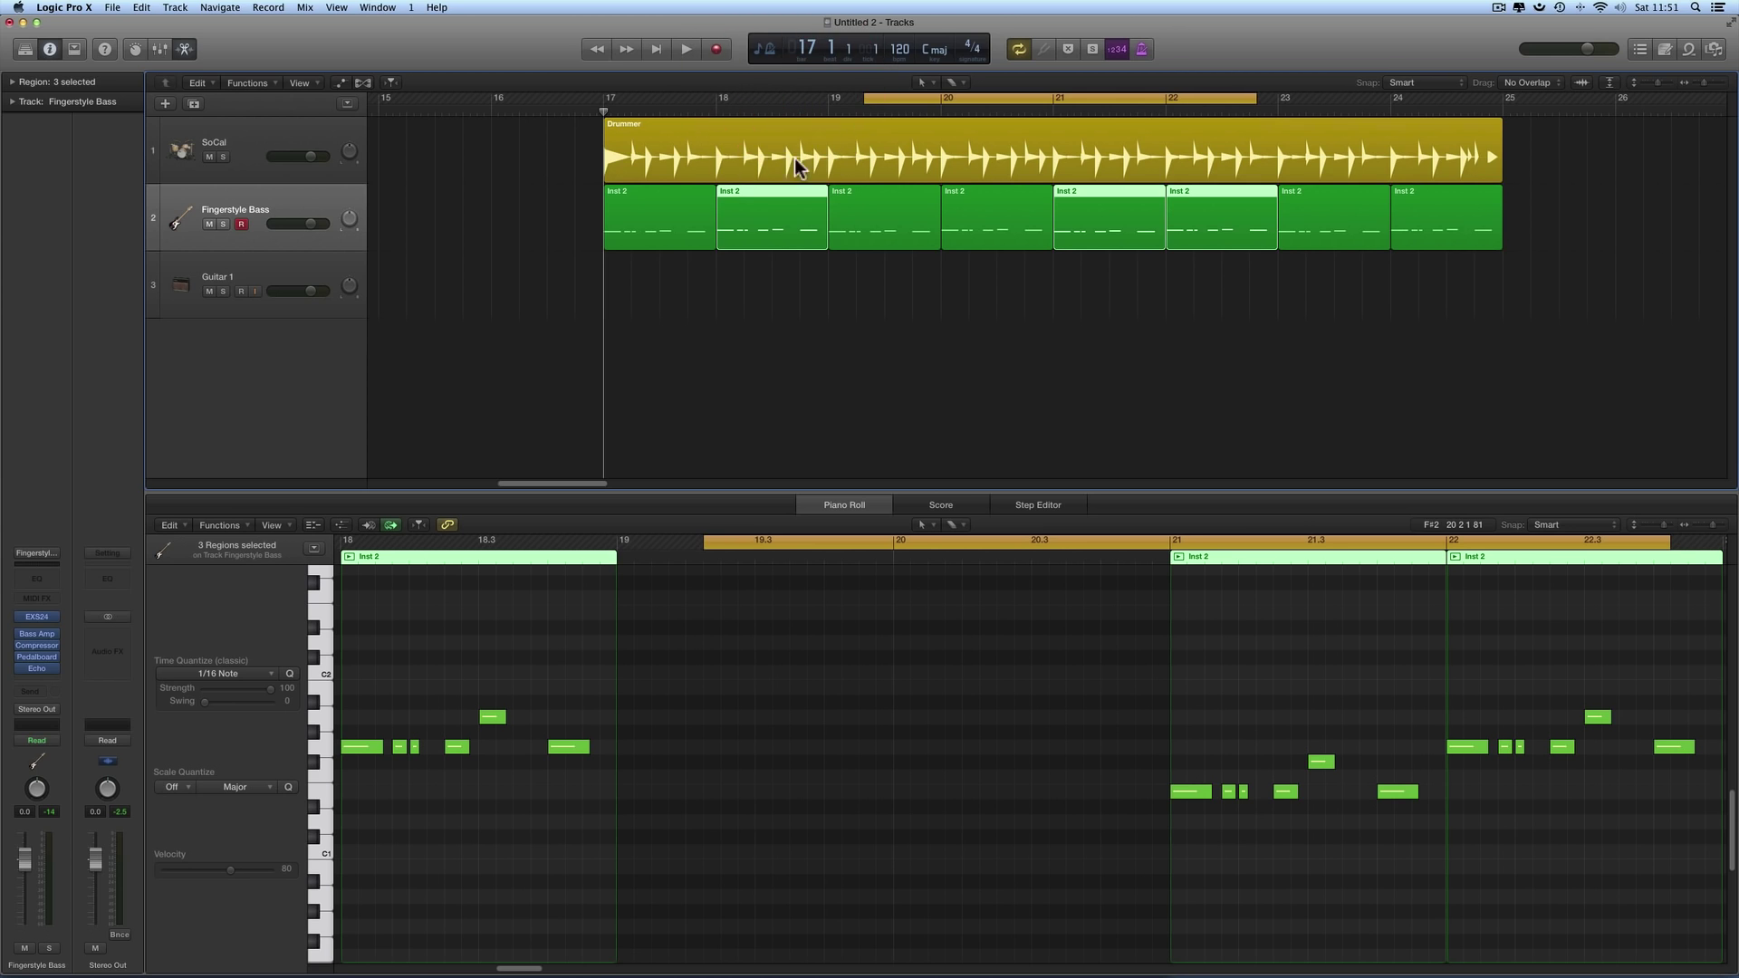
Step: Set the locators to the three selected regions and zoom the Piano Roll horizontally to fit the locators
scroll(843, 155, left, 1)
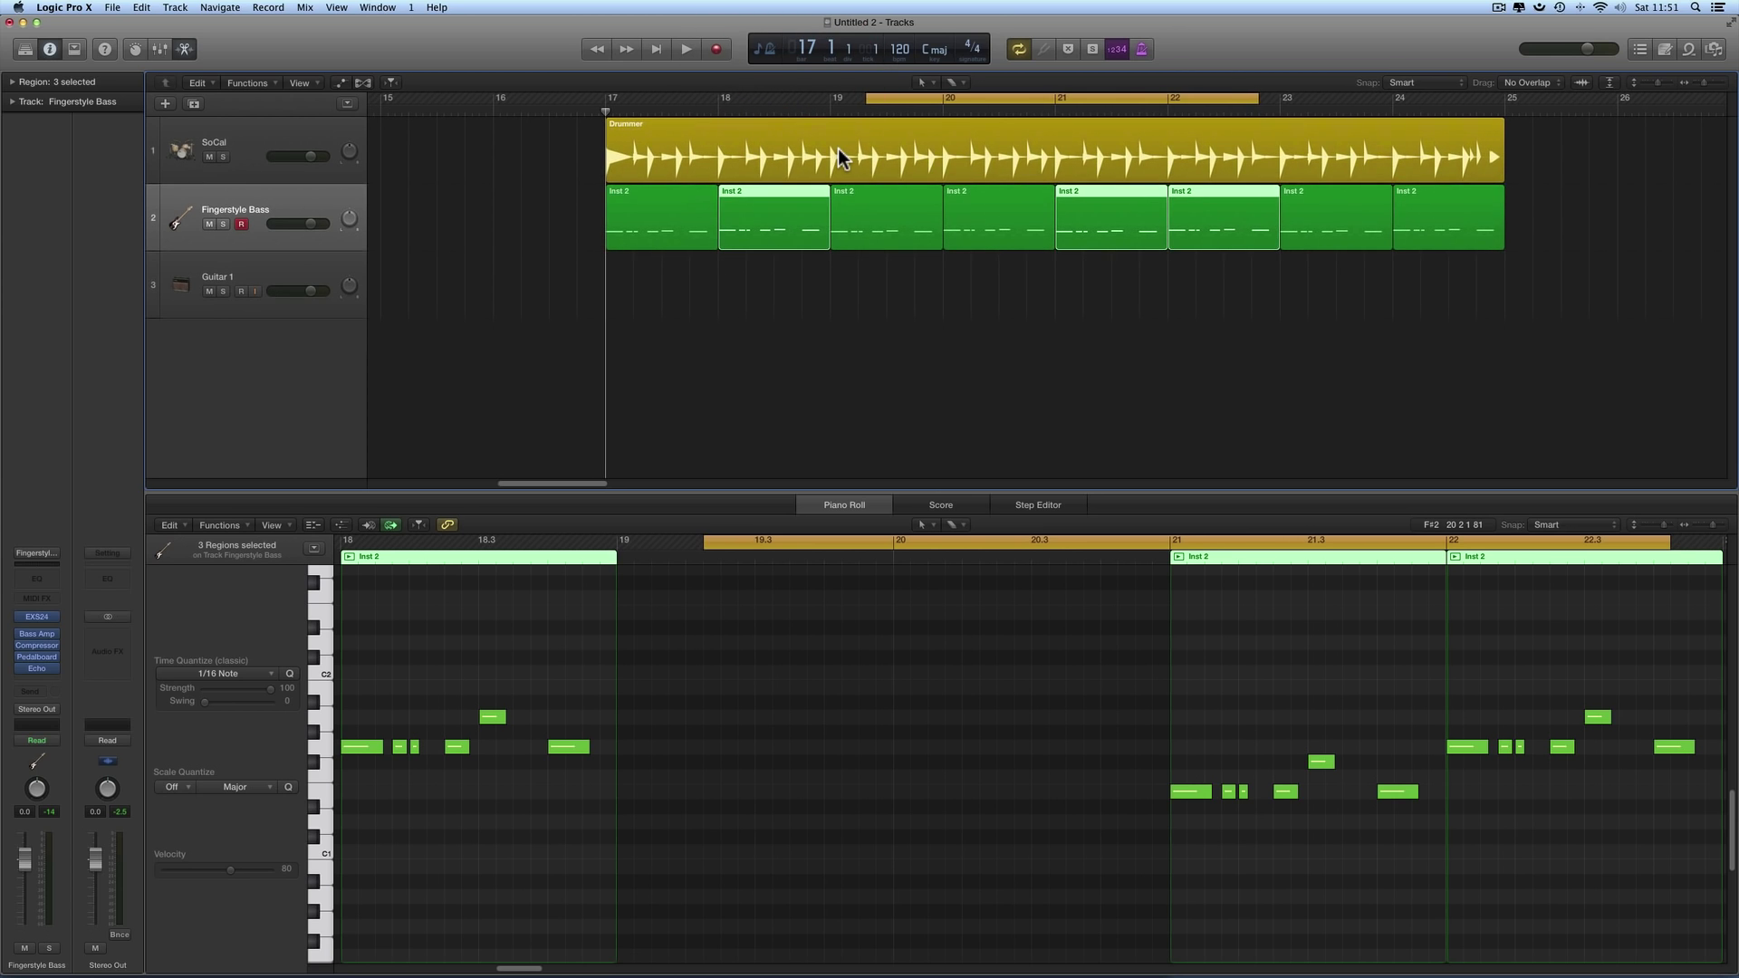
key(super+u)
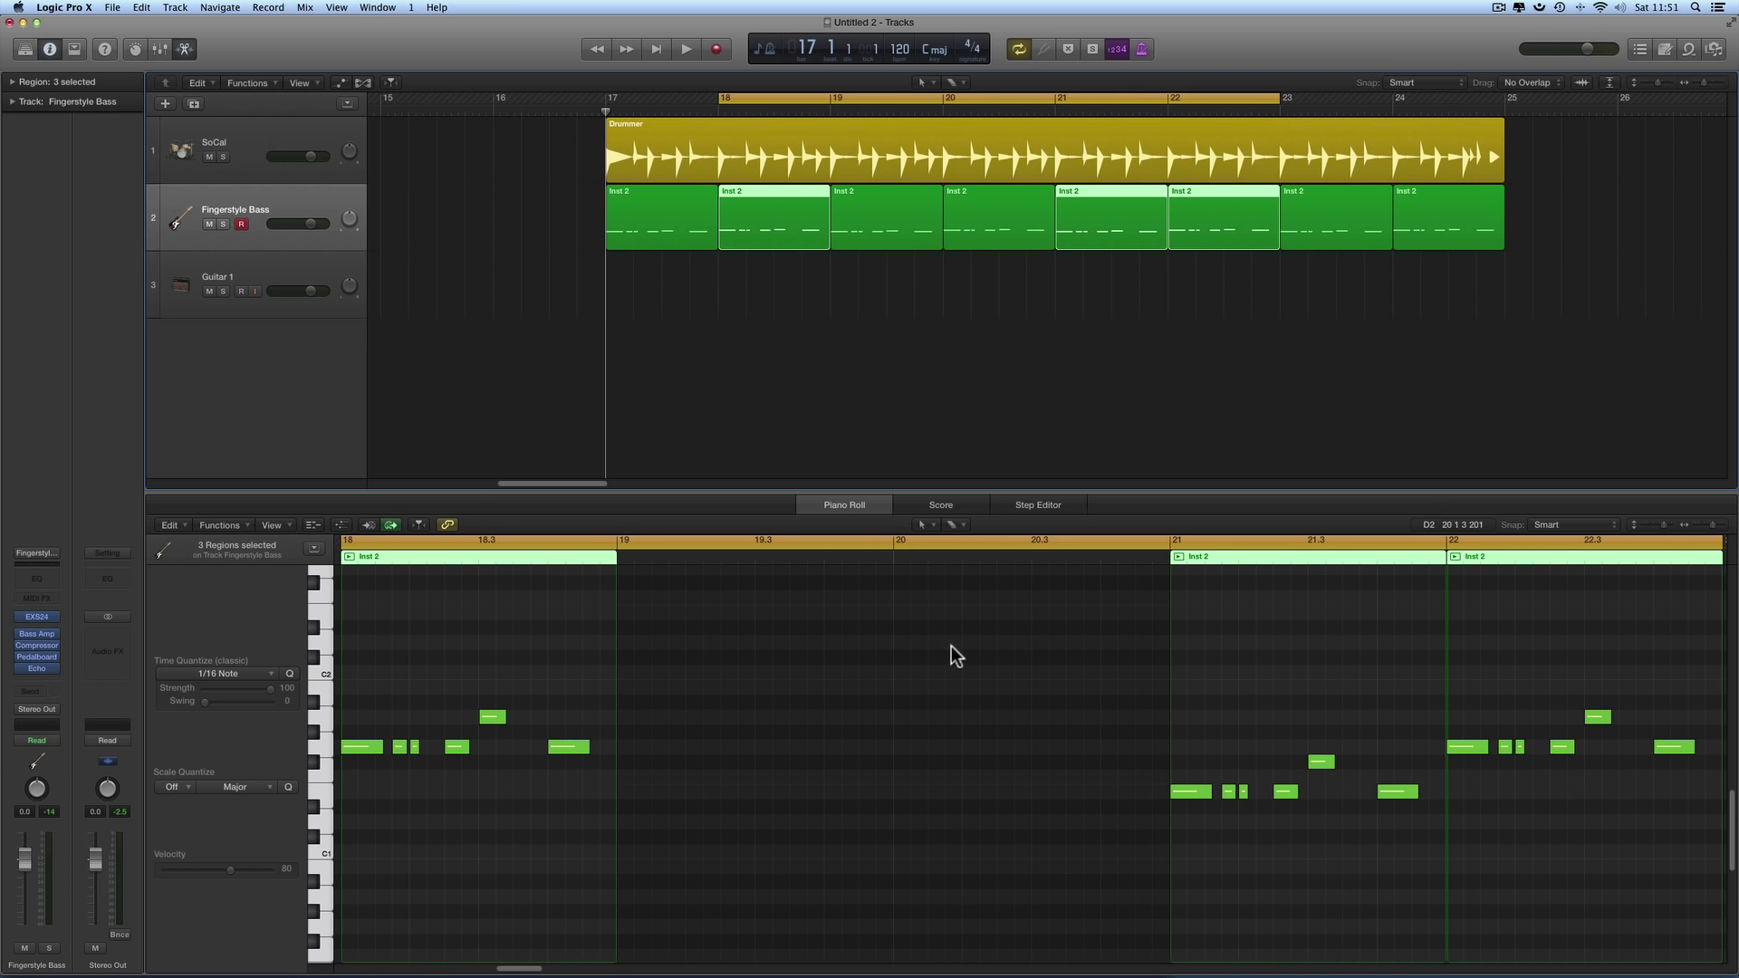
drag(1681, 529, 1674, 529)
scroll(996, 617, left, 3)
click(887, 523)
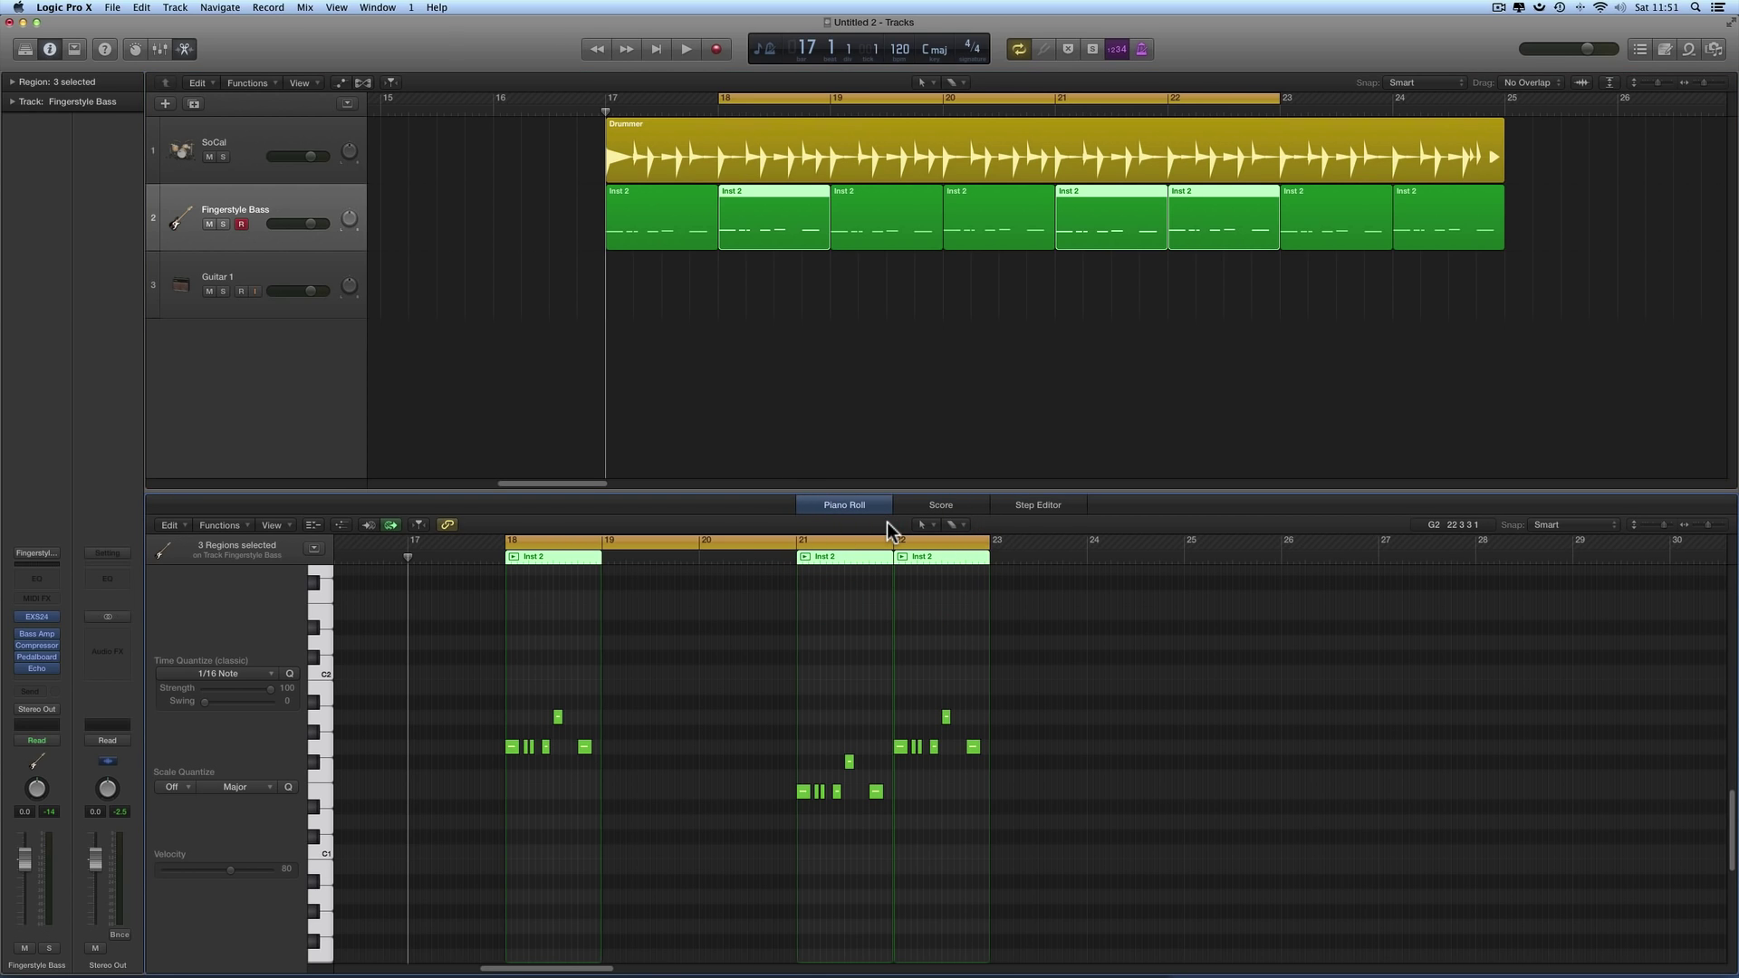
key(z)
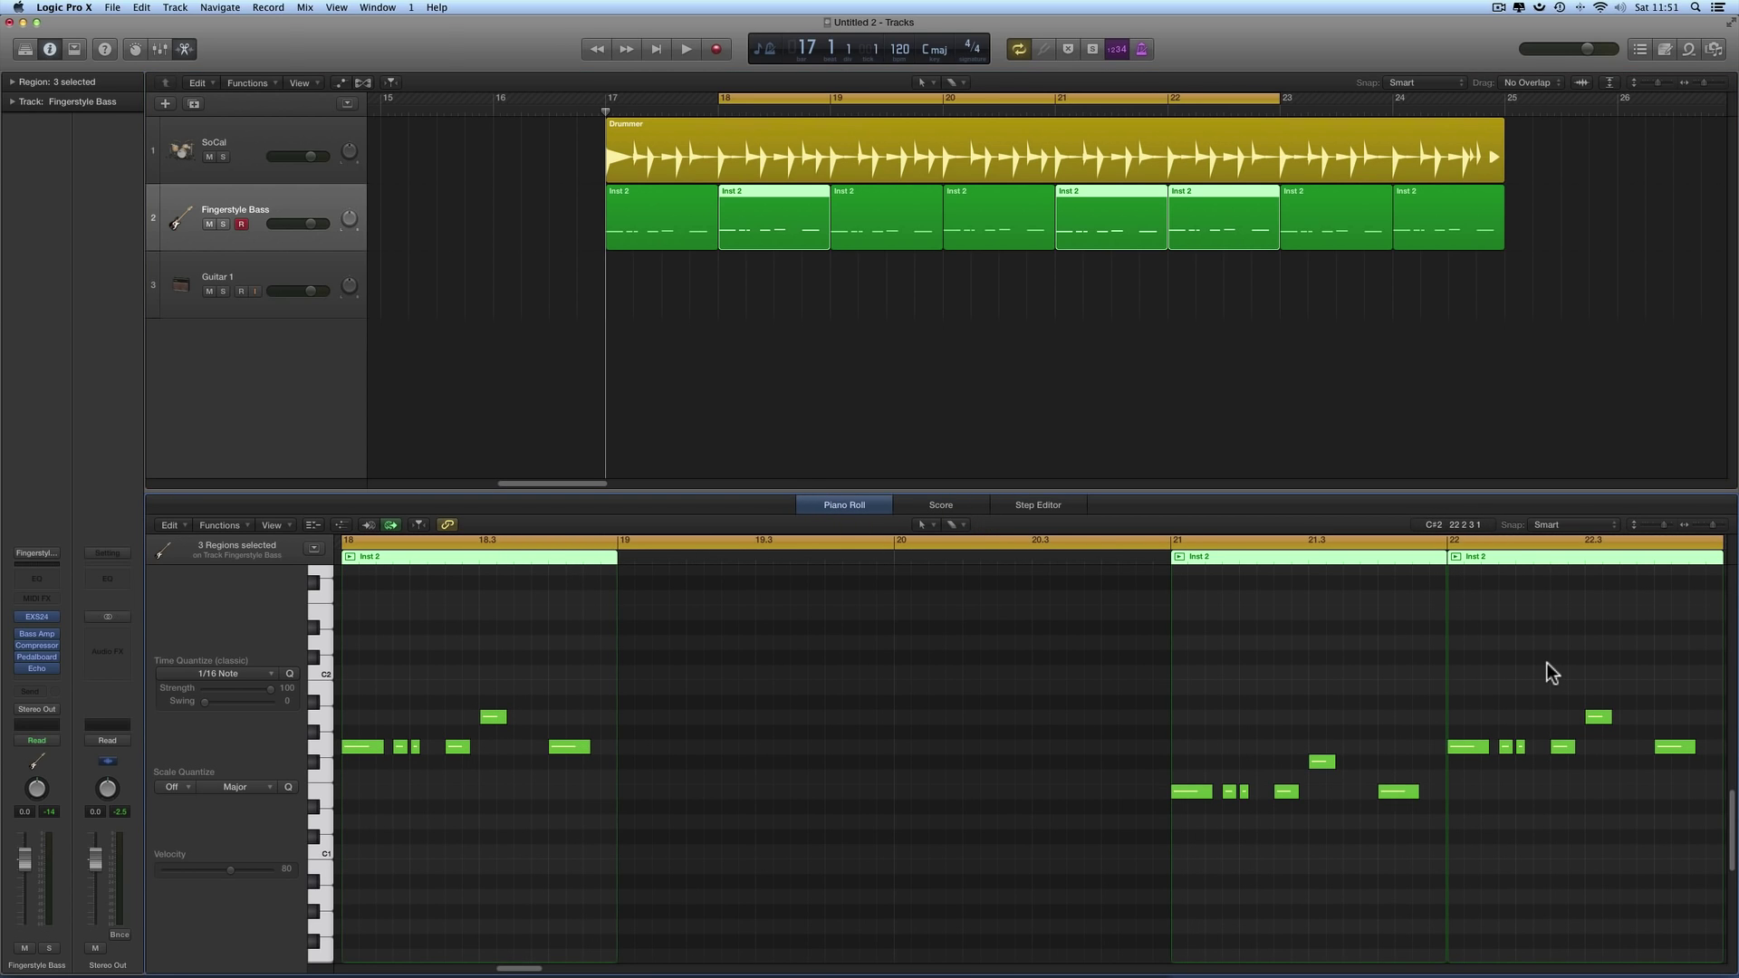